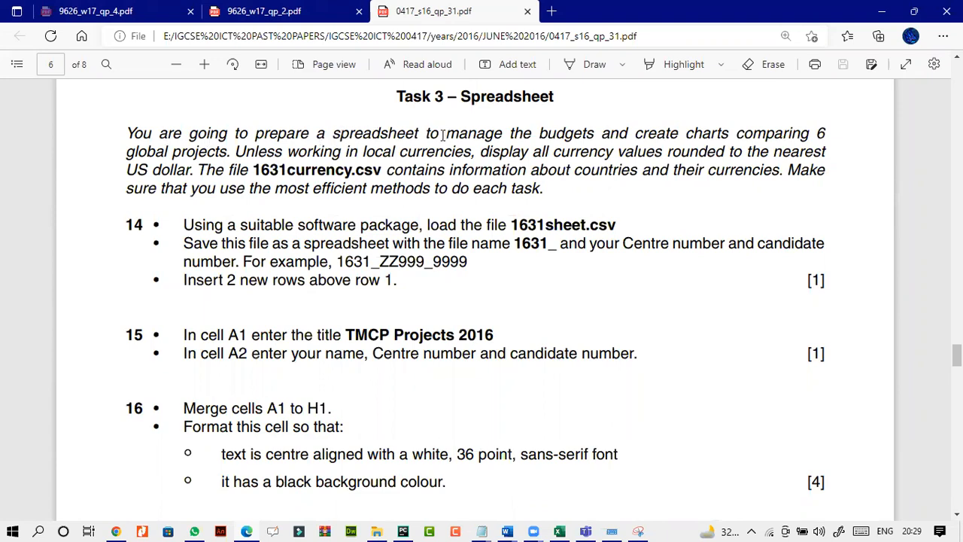
- Read the Task 3 introduction and question 14, noting the budget purpose, US dollar rounding and the 1631sheet.csv source file
drag(448, 133, 596, 136)
mouse_move(699, 144)
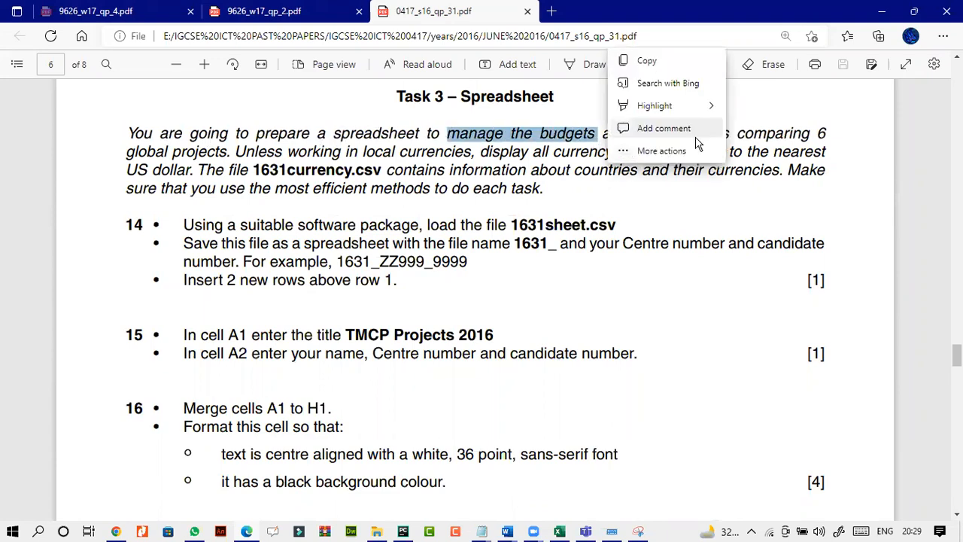
click(548, 188)
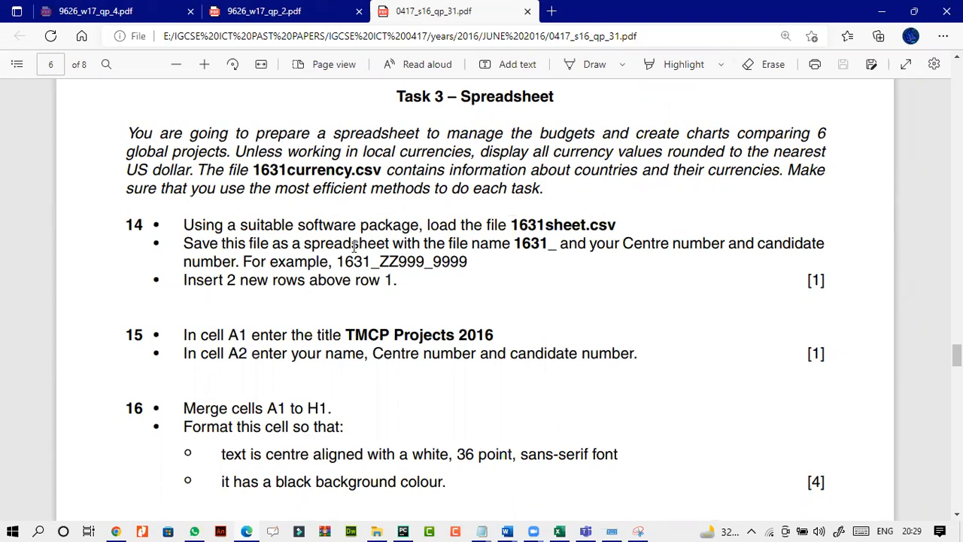
drag(162, 169, 188, 173)
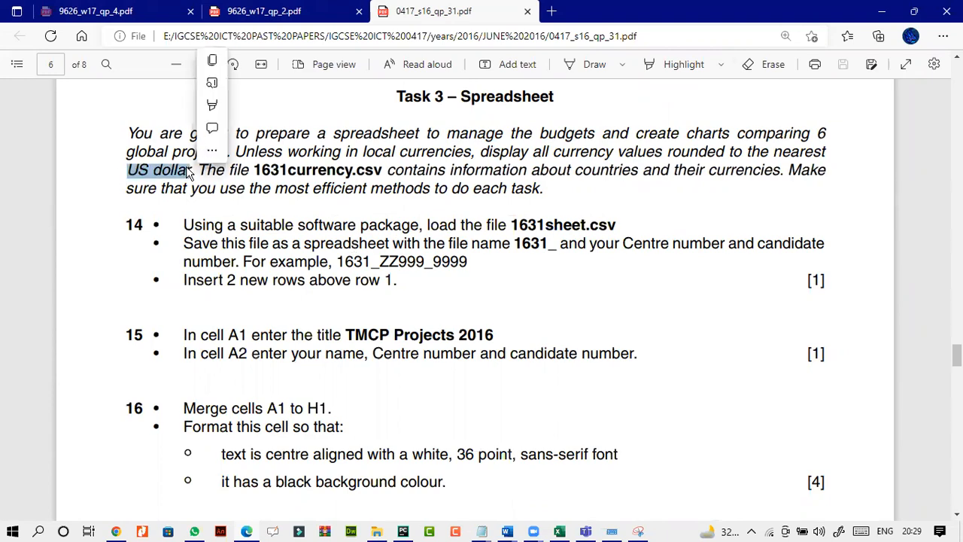
click(188, 174)
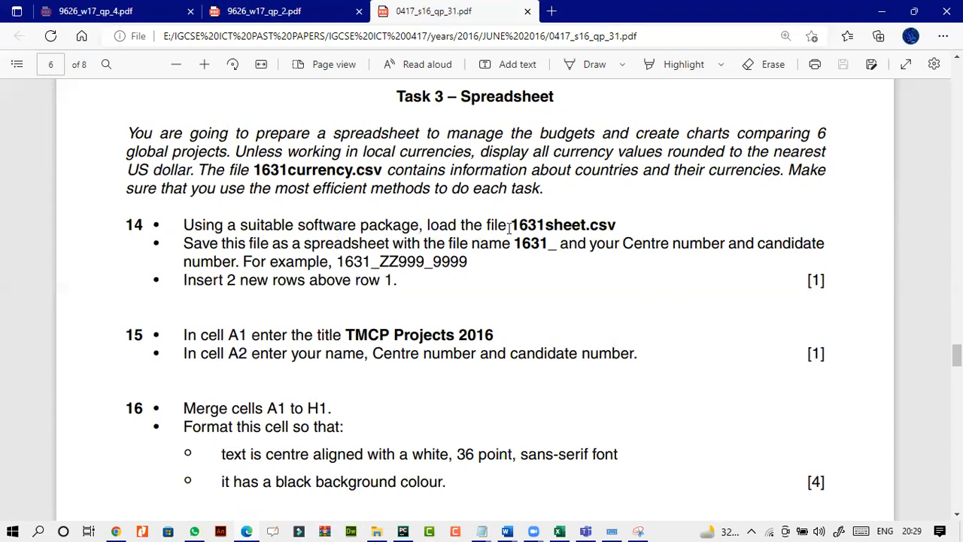
drag(509, 226, 583, 226)
click(244, 252)
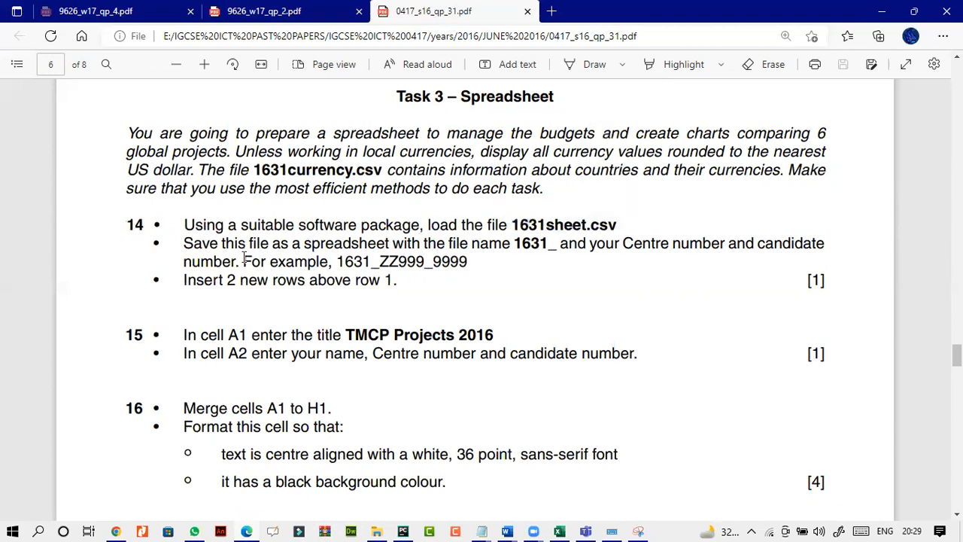
- Switch to File Explorer, open the 1631currency file in Excel and auto-fit all its column widths
click(377, 532)
click(265, 212)
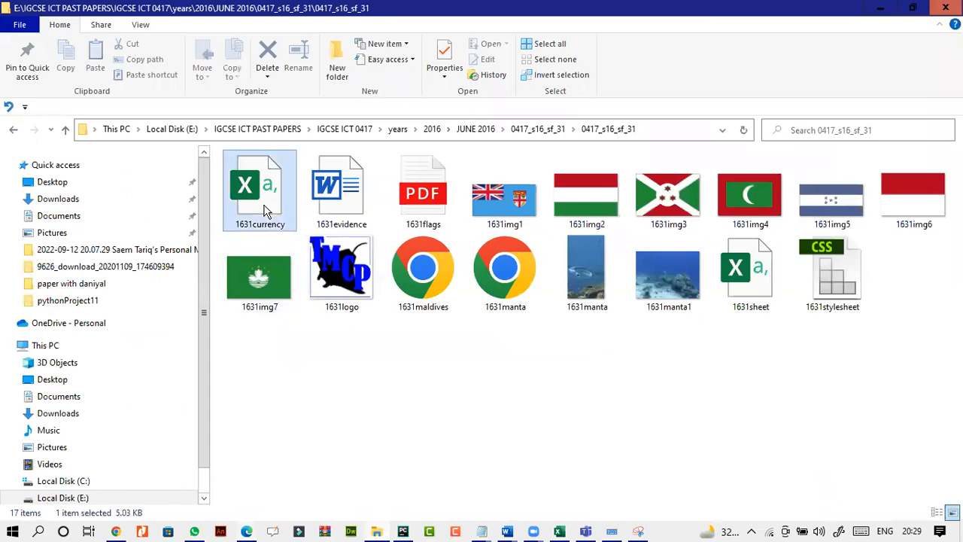
double_click(263, 212)
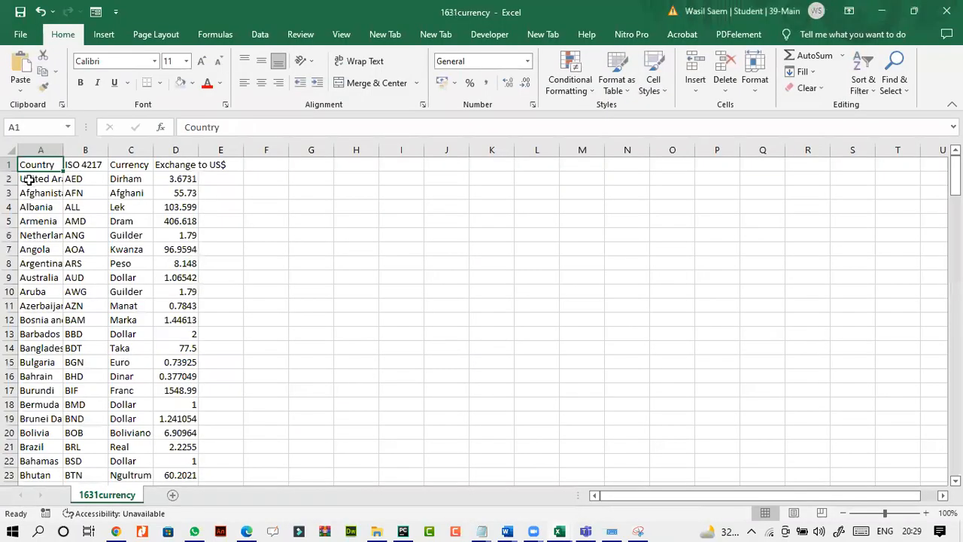
click(10, 151)
double_click(63, 150)
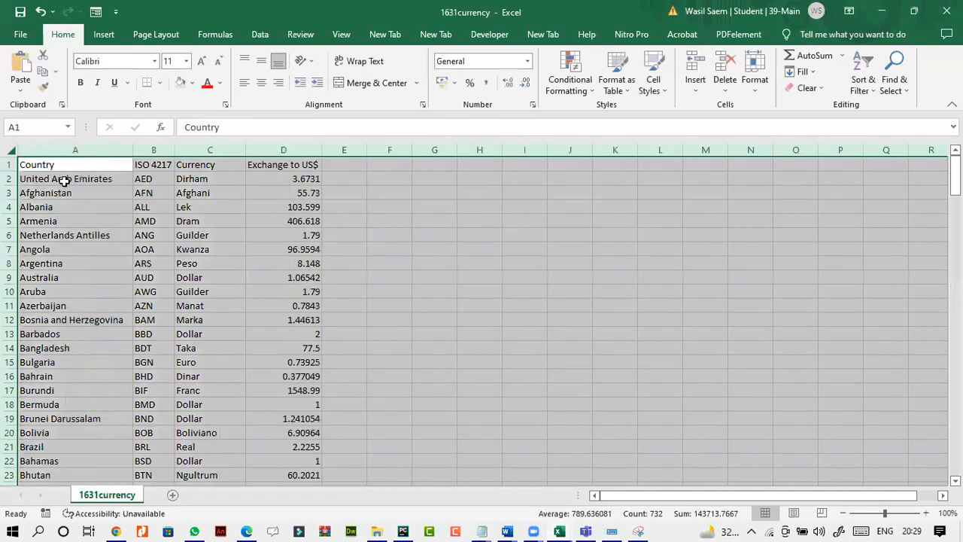
- Examine the country, ISO 4217 code, currency and US$ exchange rate columns of the currency sheet
click(65, 181)
click(83, 248)
click(143, 181)
click(160, 235)
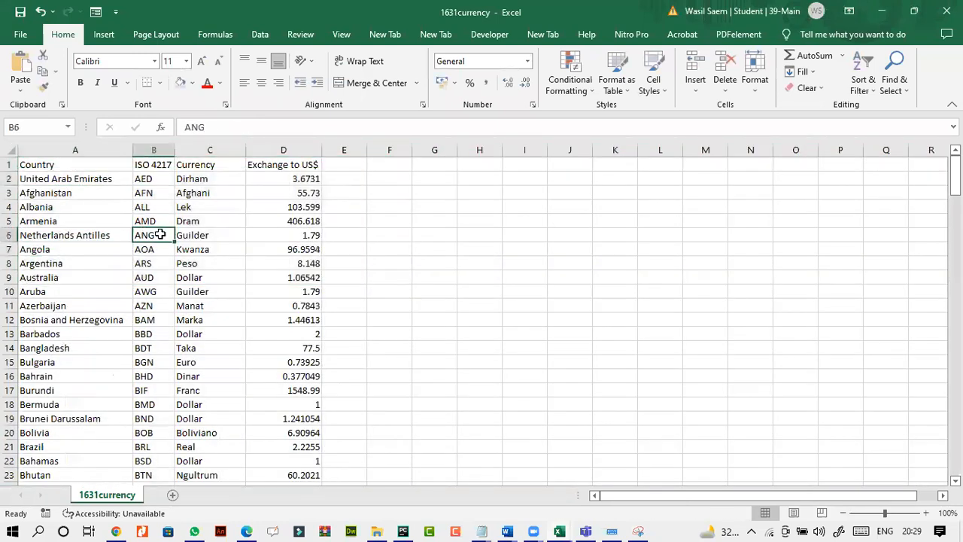
click(155, 206)
click(152, 191)
click(155, 179)
click(158, 220)
click(154, 249)
click(161, 264)
click(194, 250)
click(204, 207)
click(209, 181)
click(213, 249)
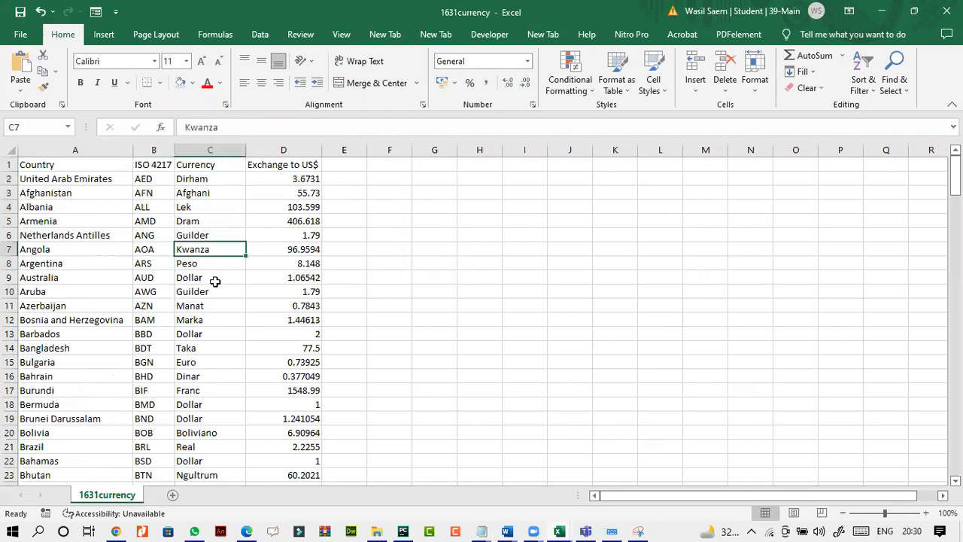
click(215, 304)
click(216, 207)
click(218, 182)
click(286, 180)
click(288, 235)
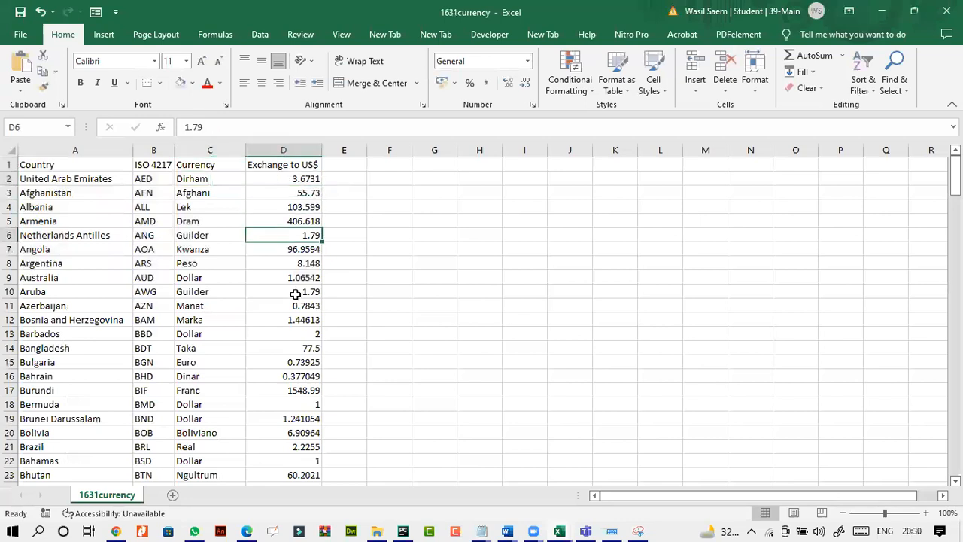
- Switch to File Explorer, open the 1631sheet file in Excel and auto-fit all its column widths
click(374, 531)
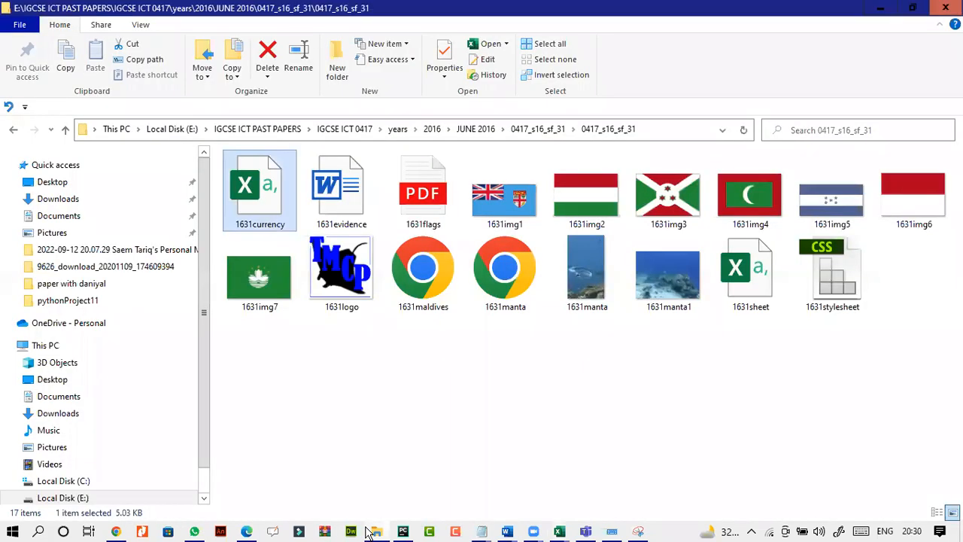
double_click(766, 290)
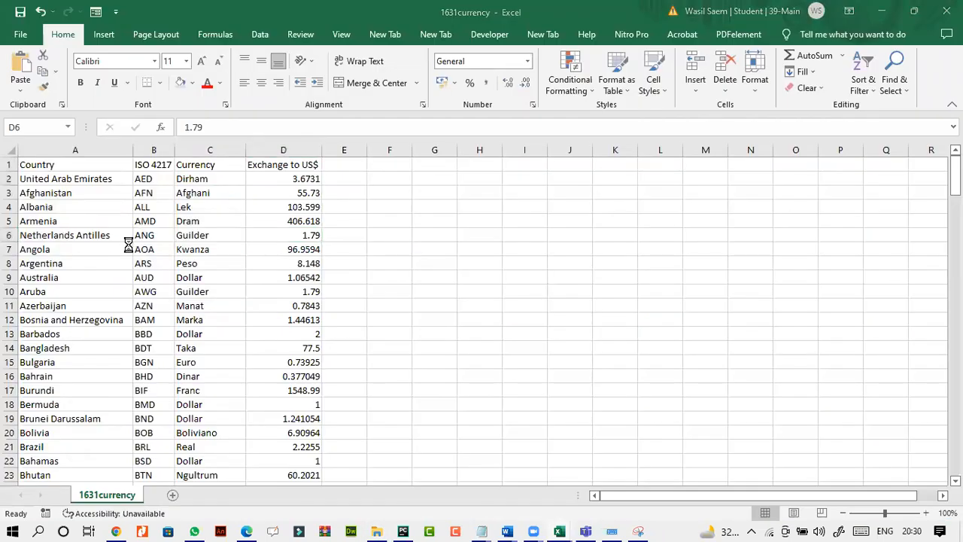
click(11, 151)
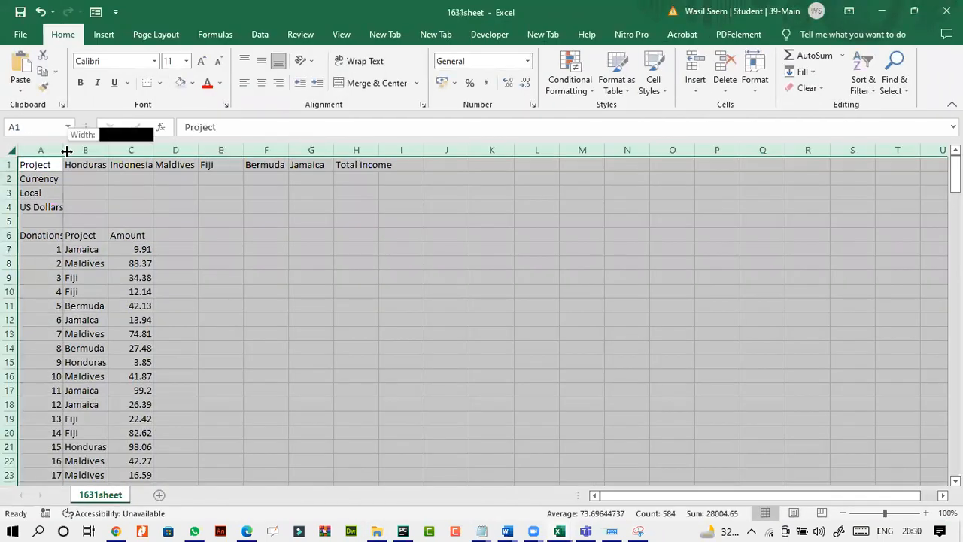
double_click(67, 150)
click(172, 237)
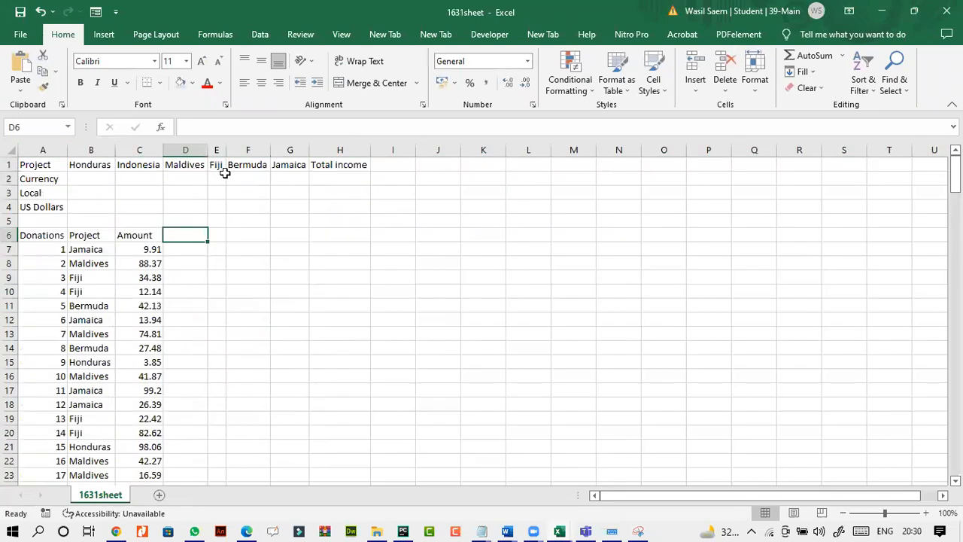
- Examine the project summary rows under Honduras and the donation number, project and amount columns in 1631sheet
click(107, 180)
click(99, 196)
click(98, 204)
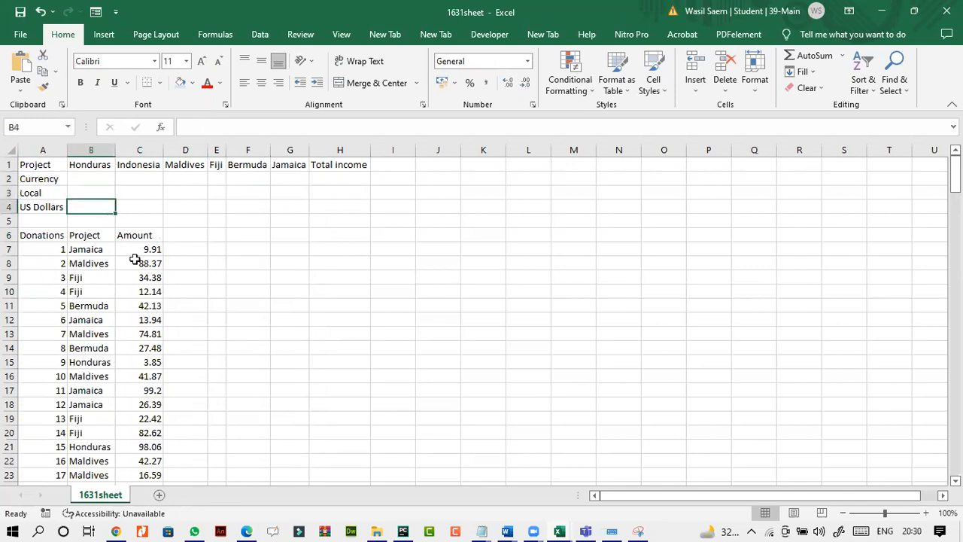
click(141, 348)
click(79, 345)
click(57, 336)
click(84, 323)
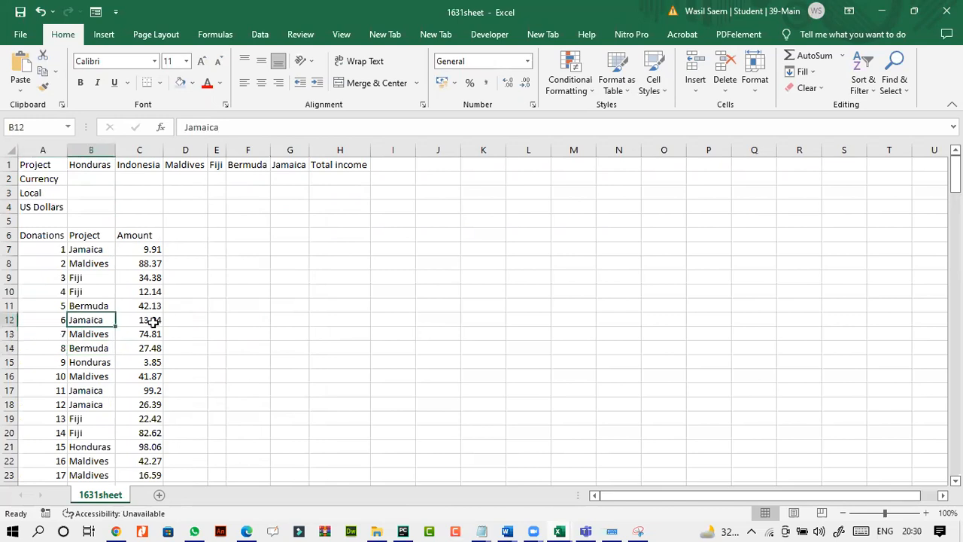
click(153, 321)
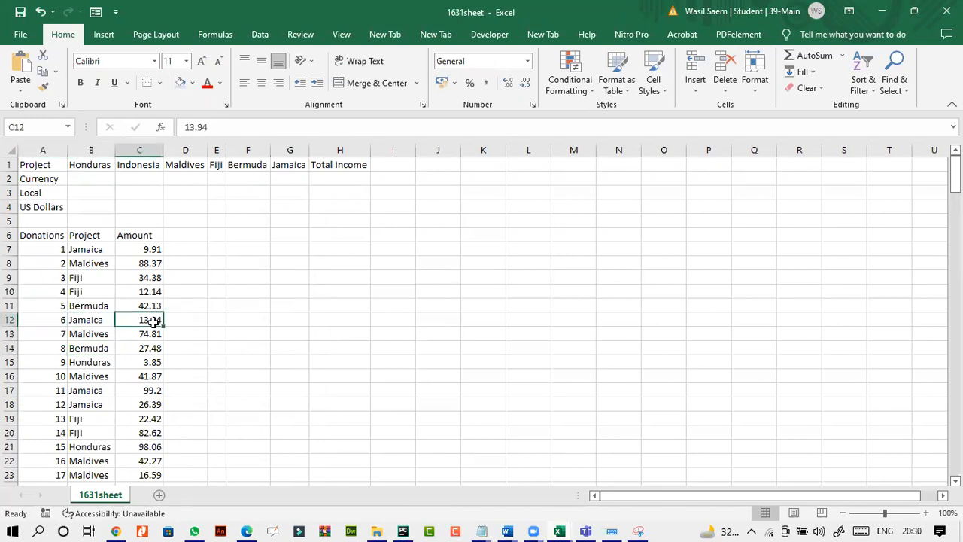
click(71, 325)
click(61, 322)
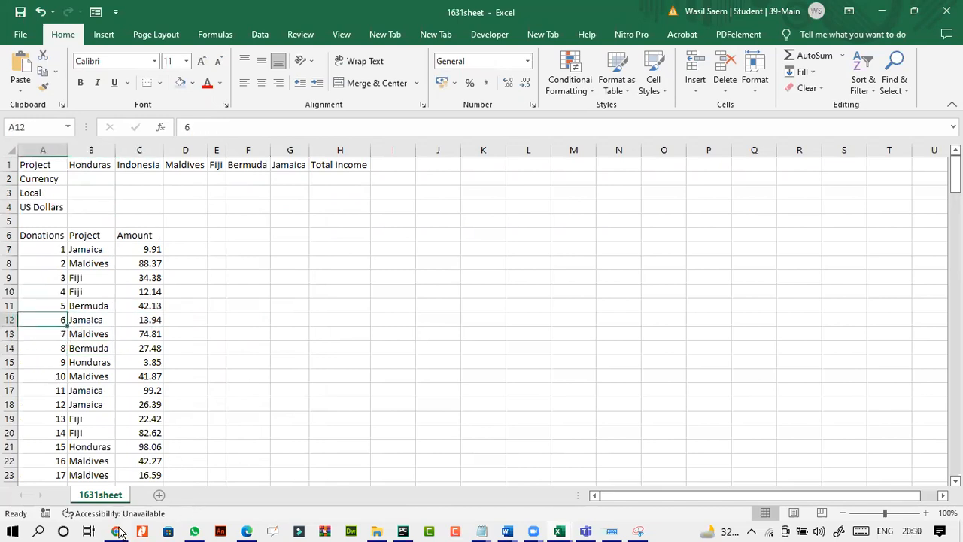
mouse_move(248, 531)
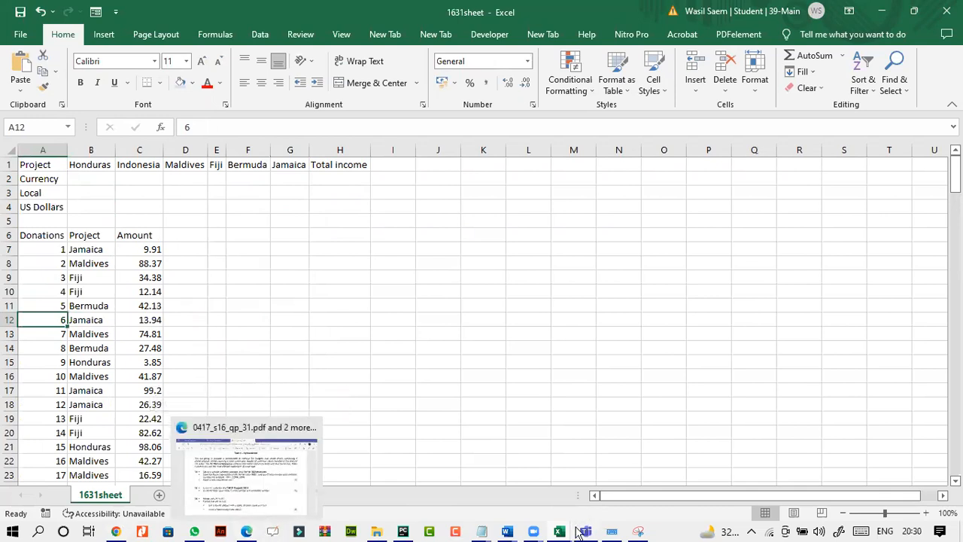
mouse_move(560, 532)
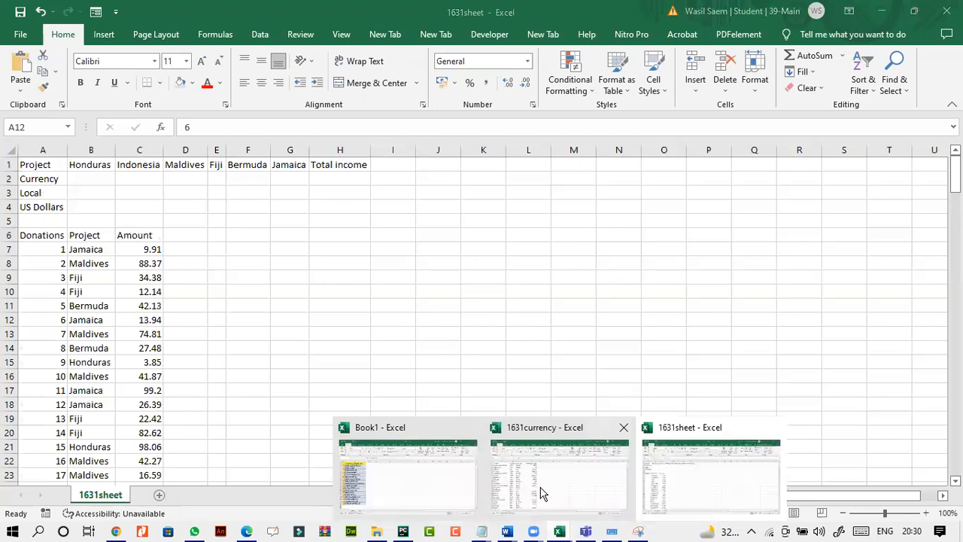
click(649, 493)
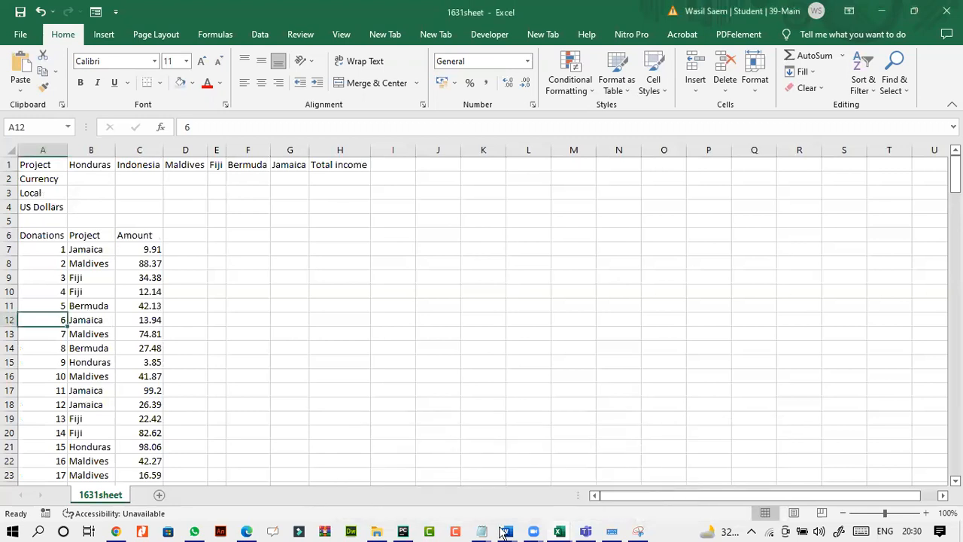
- Switch to the question paper in Edge and reread question 14's file-naming and row-insertion instructions
click(247, 531)
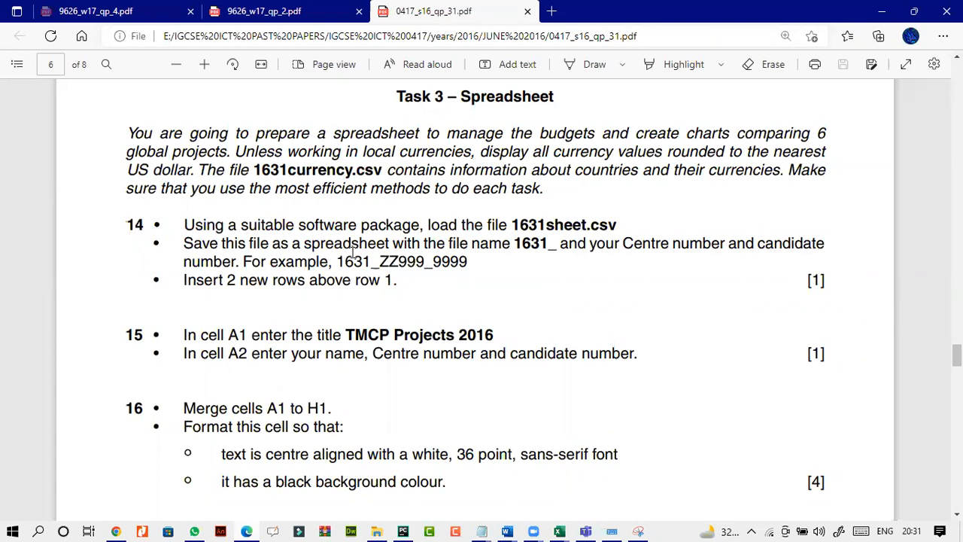
drag(505, 243, 724, 245)
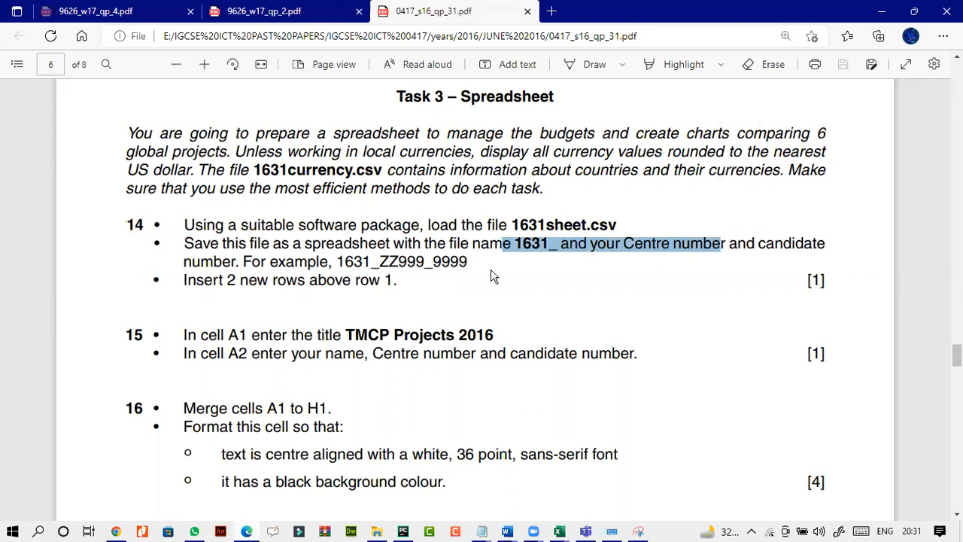
click(493, 277)
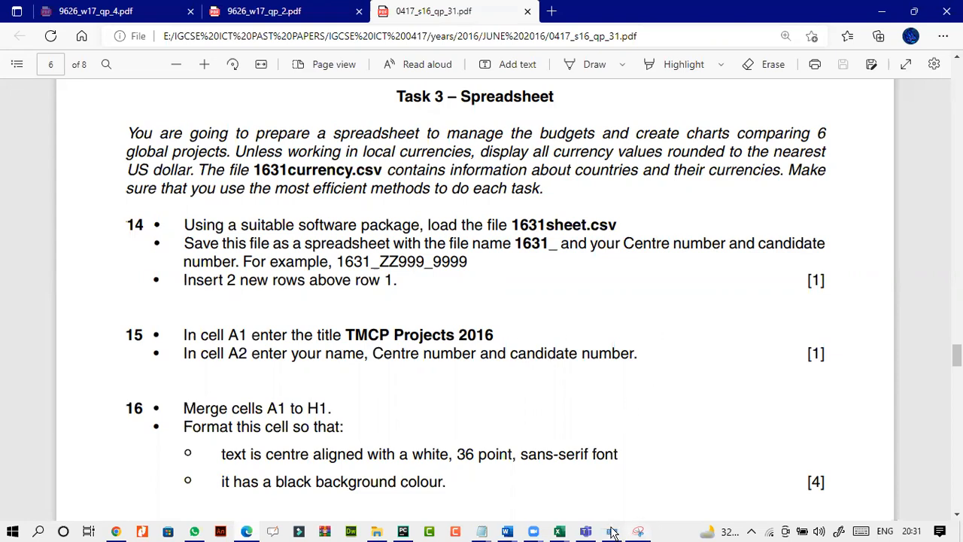
- Switch to the 1631sheet workbook in Excel and insert two new rows above row 1
click(560, 531)
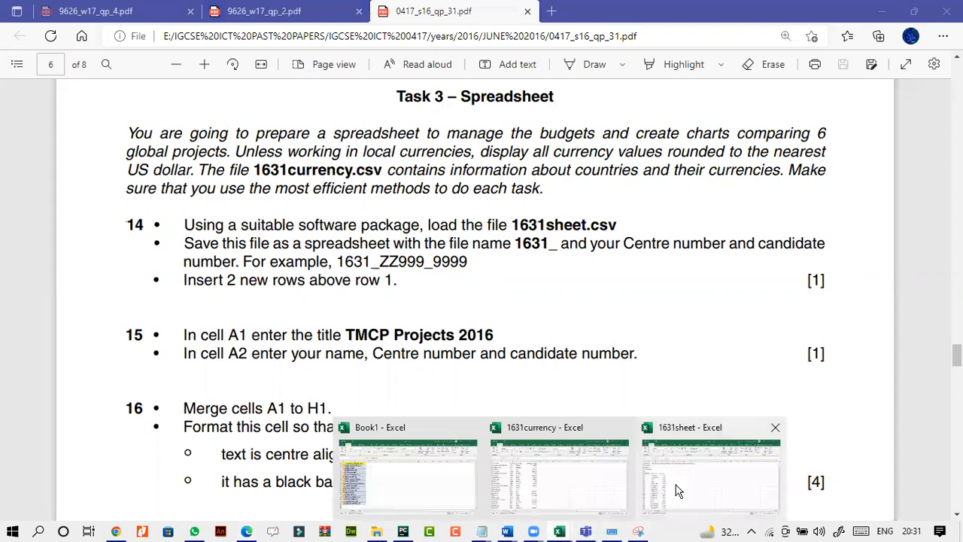
click(673, 488)
click(11, 164)
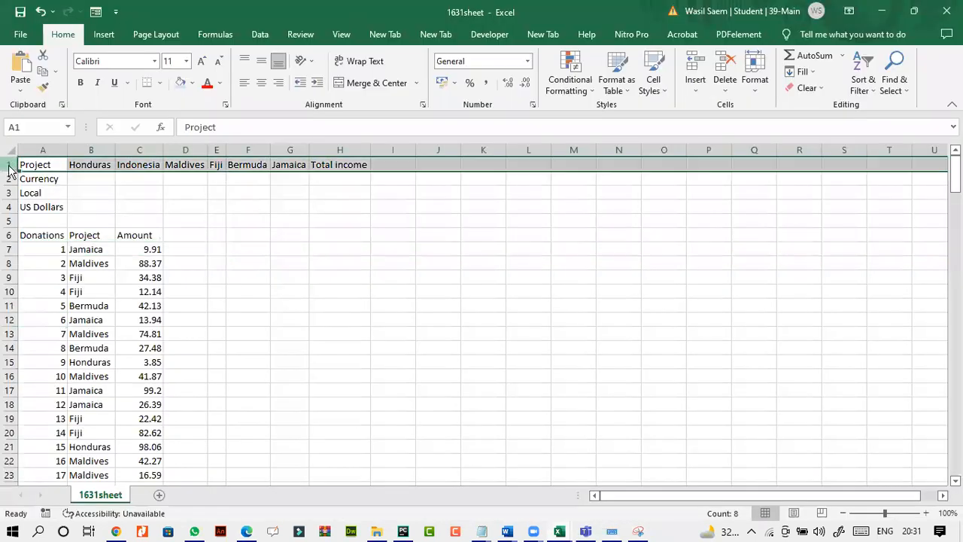
right_click(11, 166)
click(43, 288)
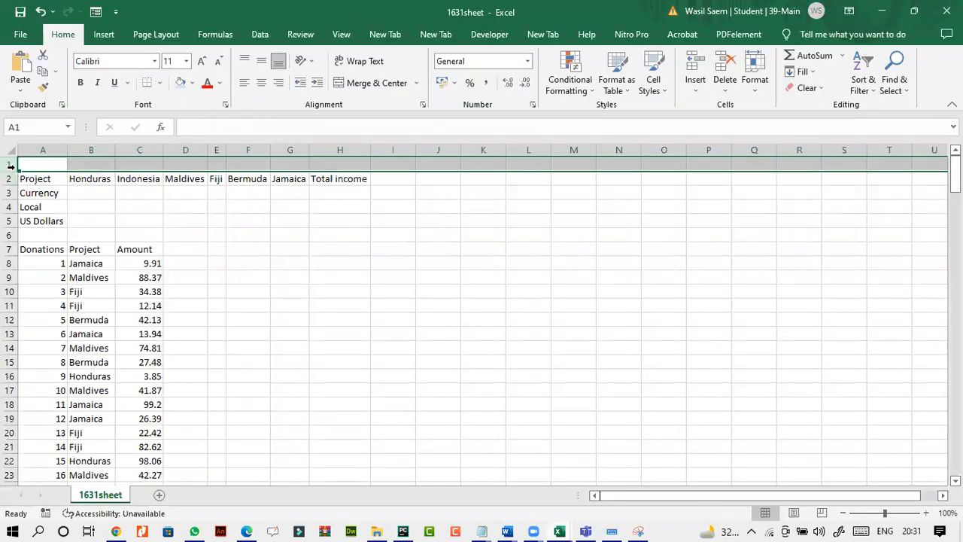
right_click(10, 164)
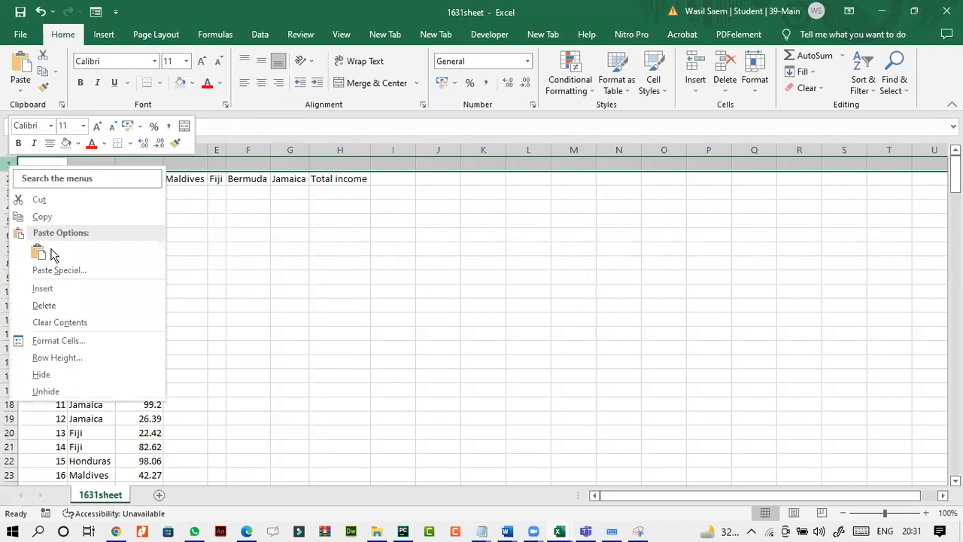
click(65, 289)
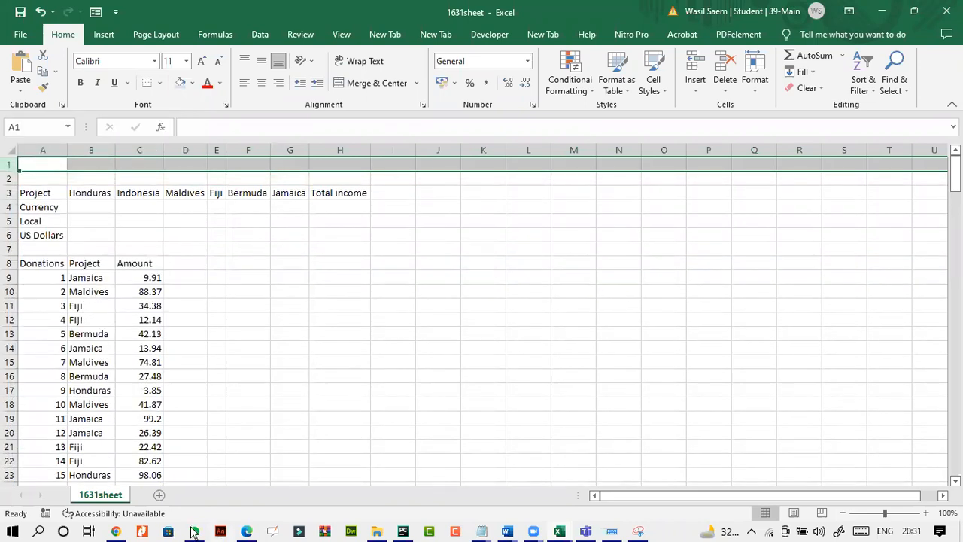
- Switch to the question paper in Edge, recheck question 14 and draw a tick beside its mark allocation
click(241, 532)
drag(511, 225, 623, 223)
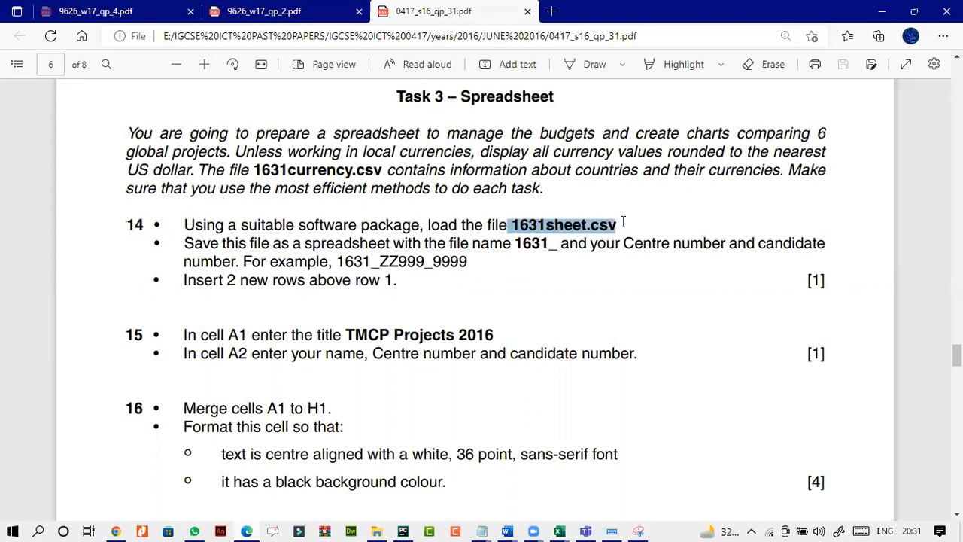
click(441, 278)
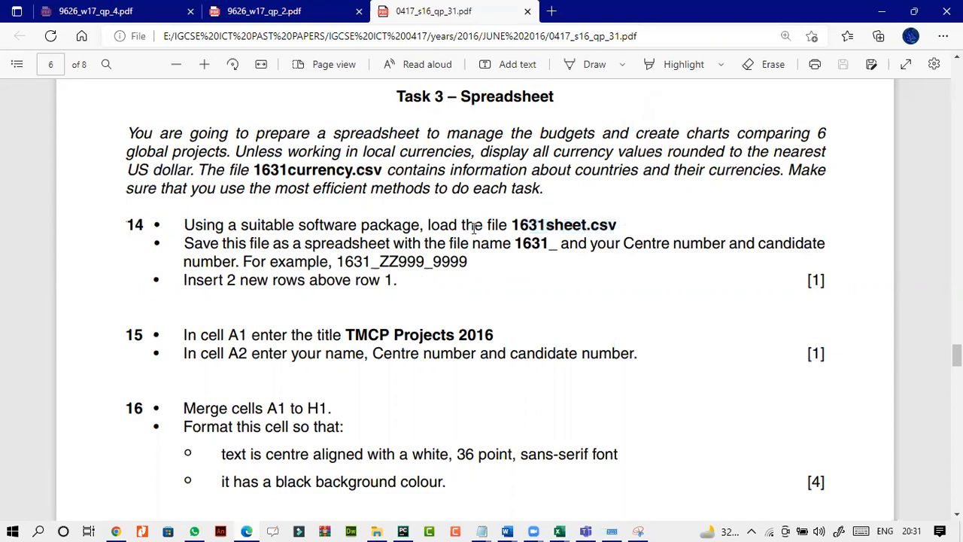
click(591, 62)
drag(789, 278, 817, 267)
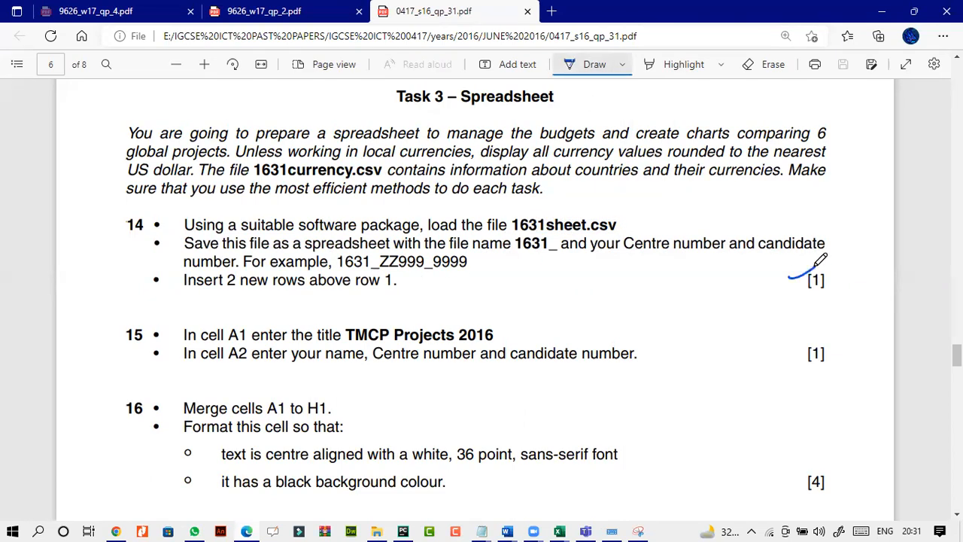
click(561, 70)
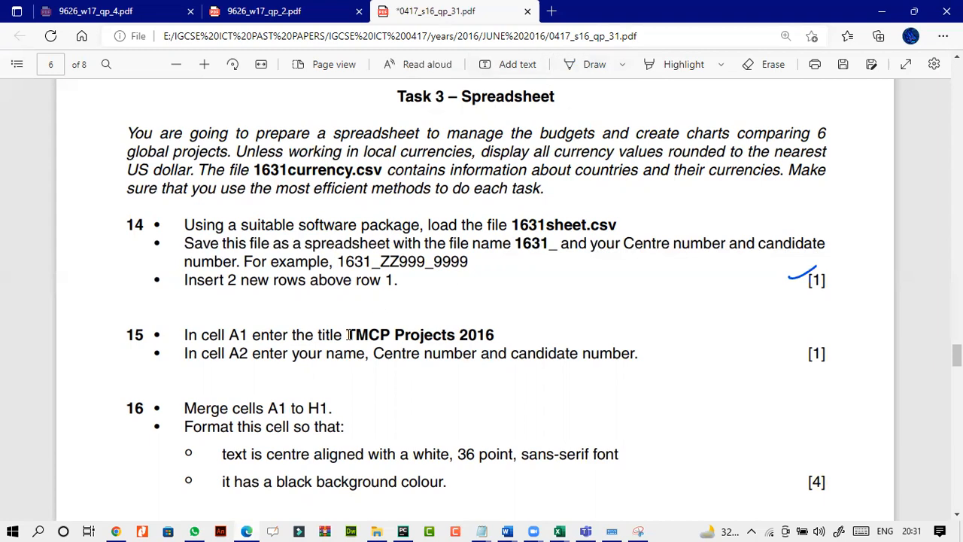
- Copy the title TMCP Projects 2016 from question 15 and paste it into cell A1 of 1631sheet in Excel
drag(347, 335, 494, 335)
key(ctrl+c)
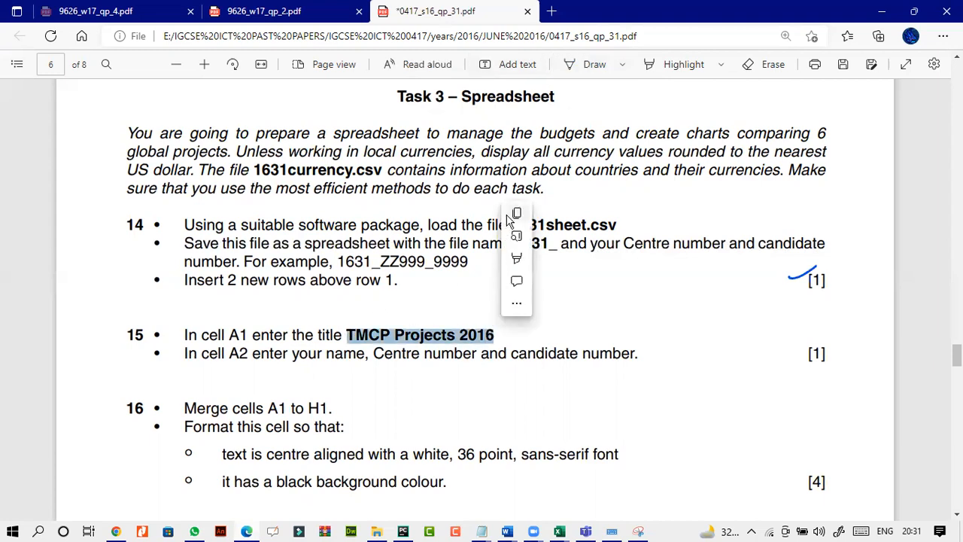
click(566, 531)
click(681, 478)
click(55, 161)
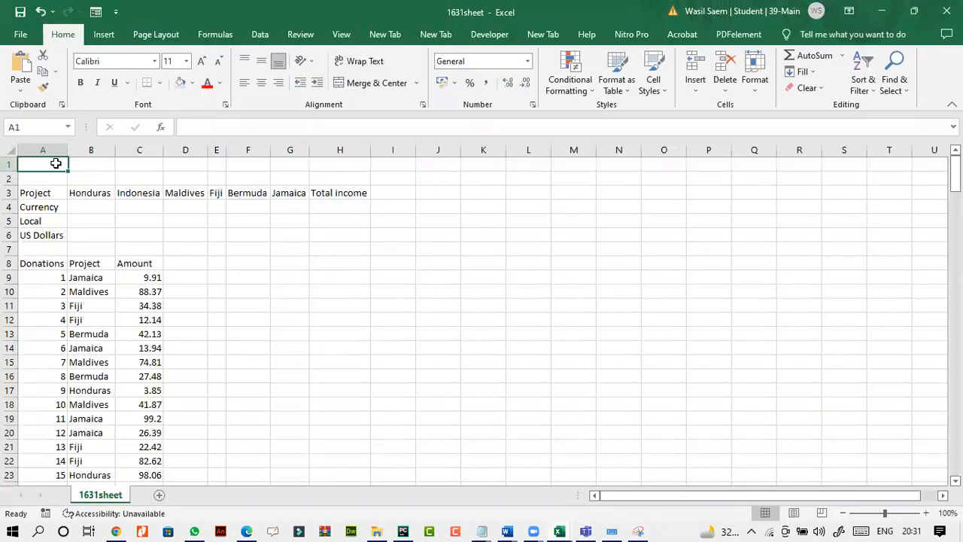
right_click(58, 164)
click(91, 249)
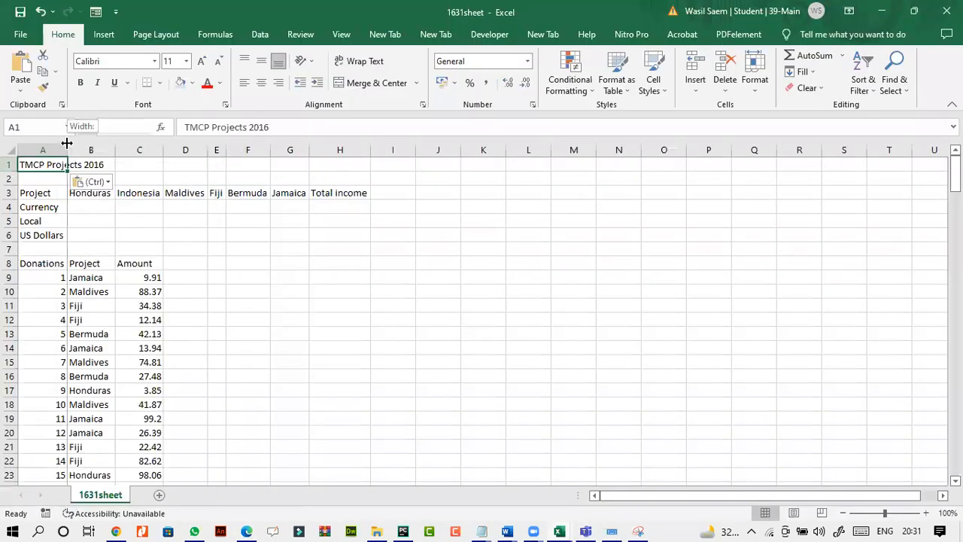
- Copy "name, Centre number and candidate number" from question 15 in Edge into cell A2 of 1631sheet in Excel, and autofit column A
click(250, 530)
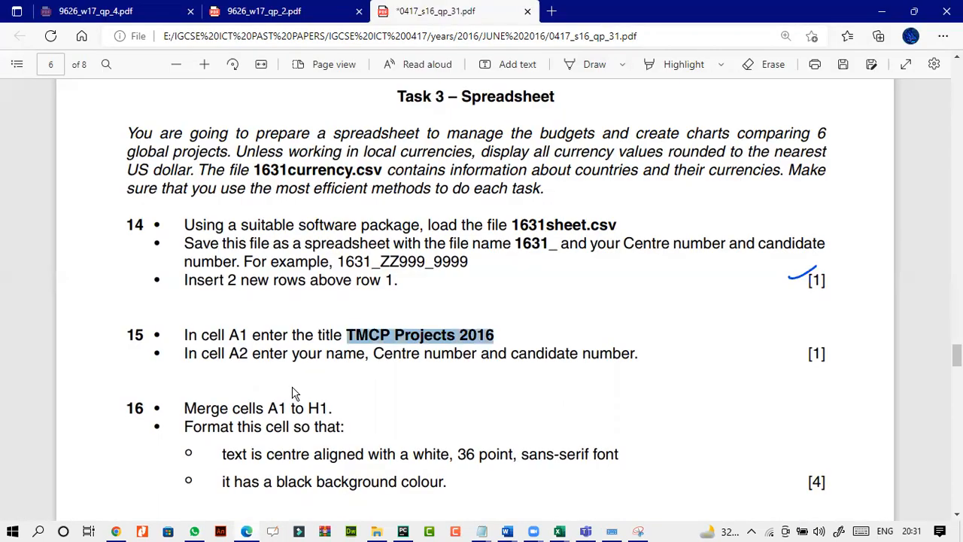
drag(323, 354, 634, 353)
key(ctrl+c)
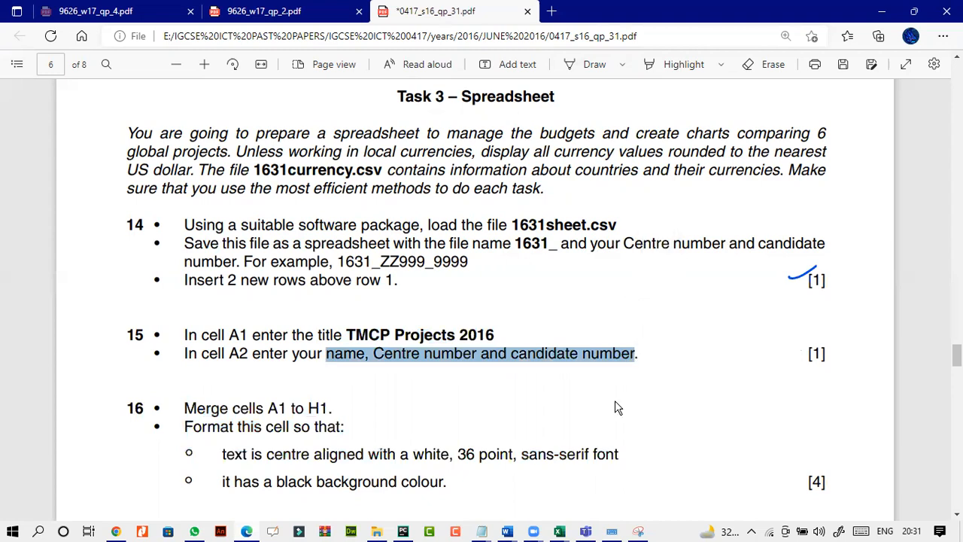
click(559, 532)
click(694, 469)
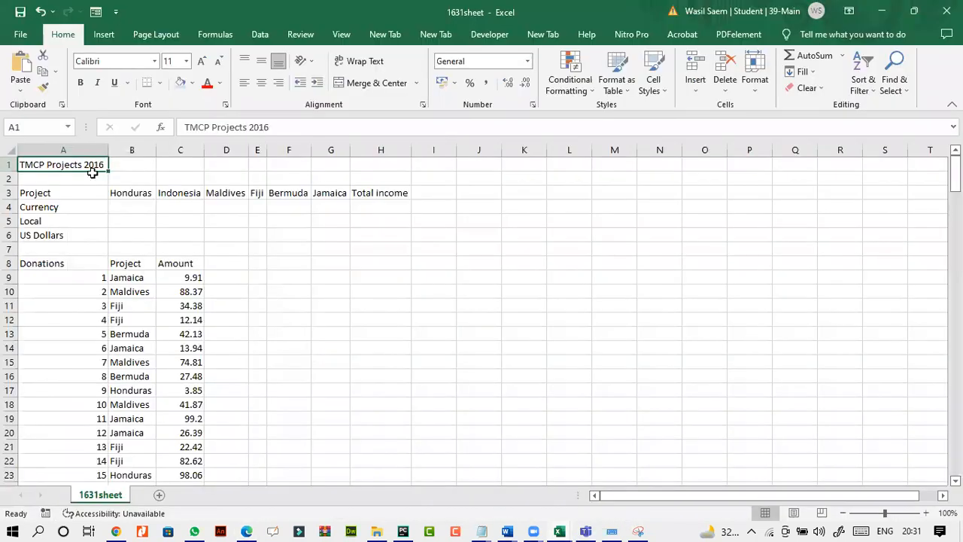
click(83, 180)
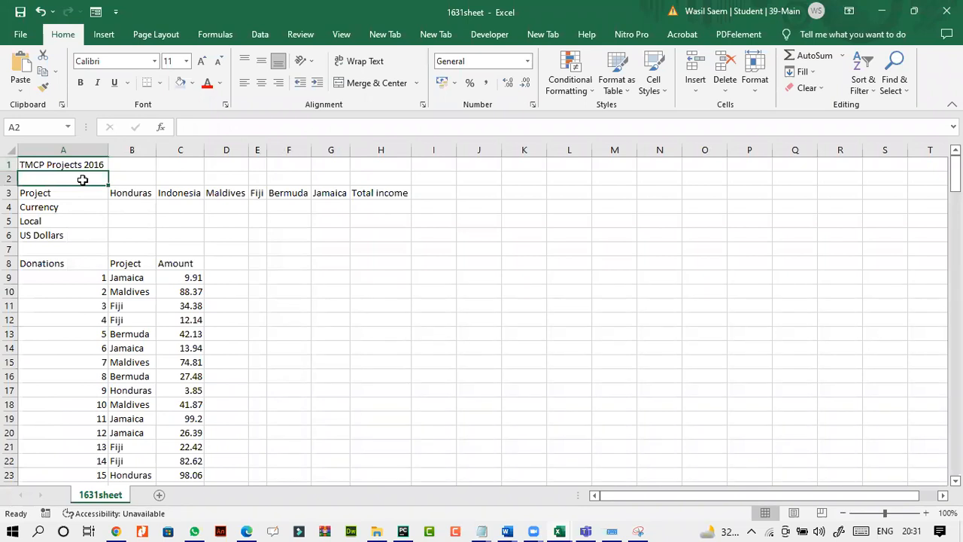
right_click(83, 180)
click(108, 259)
double_click(109, 149)
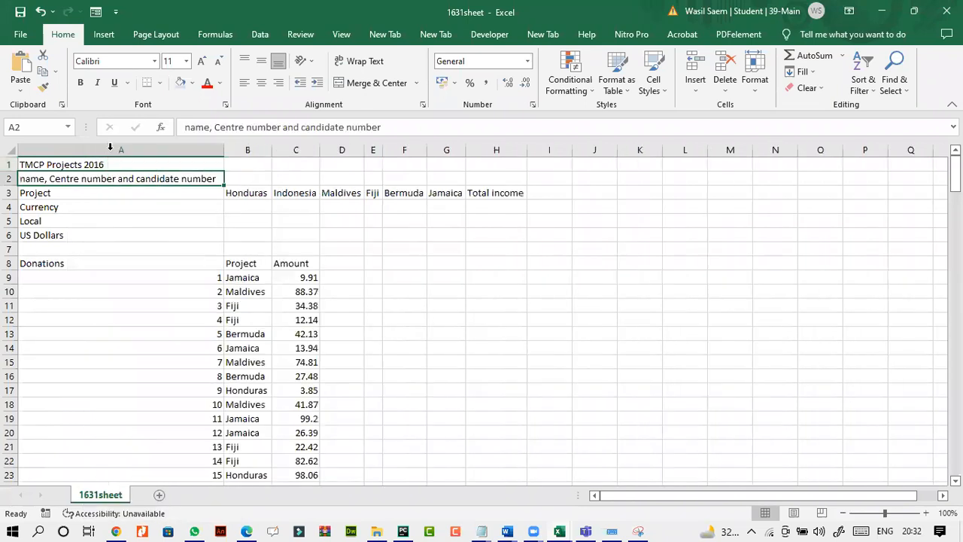
- Switch to the question paper in Edge, draw a tick beside question 15's mark allocation and read on to question 16
click(247, 531)
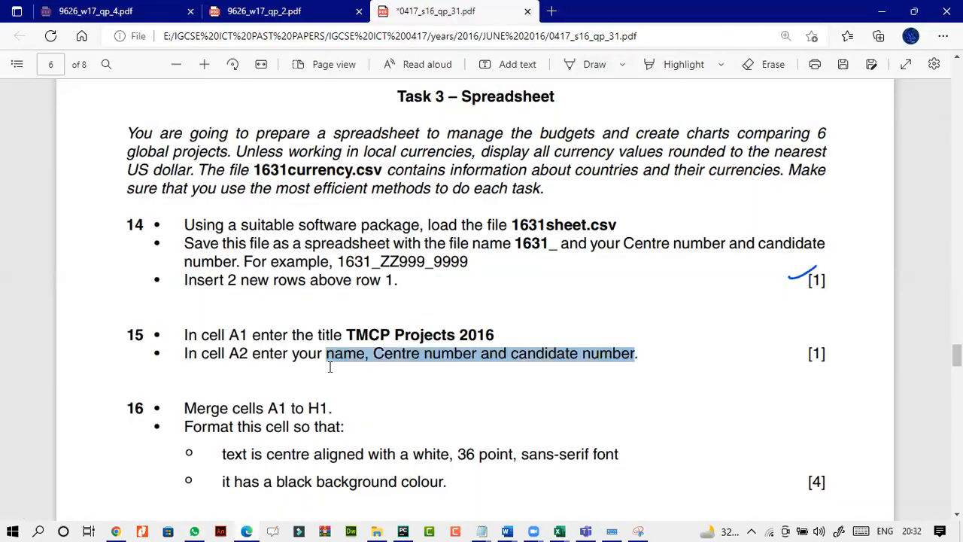
click(355, 377)
click(595, 64)
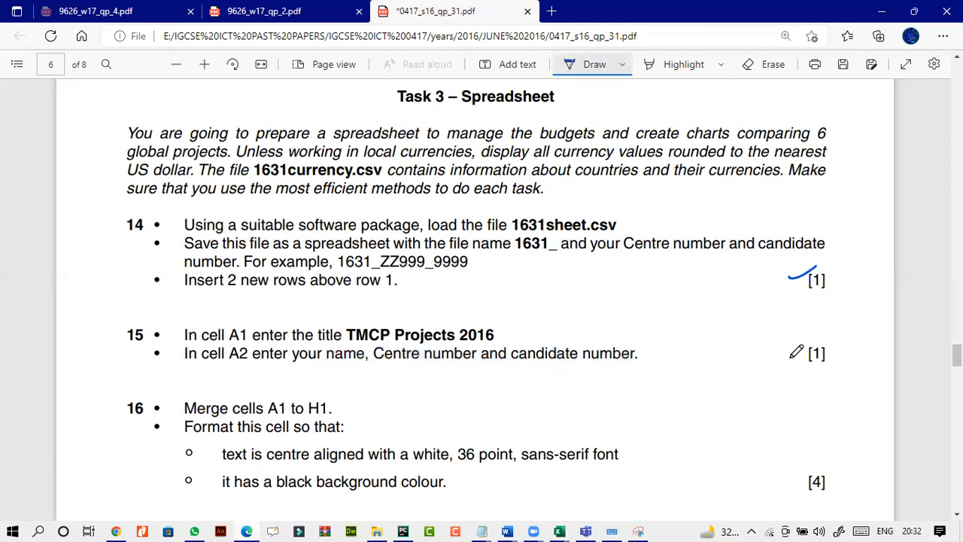
drag(789, 350, 820, 332)
scroll(630, 369, down, 3)
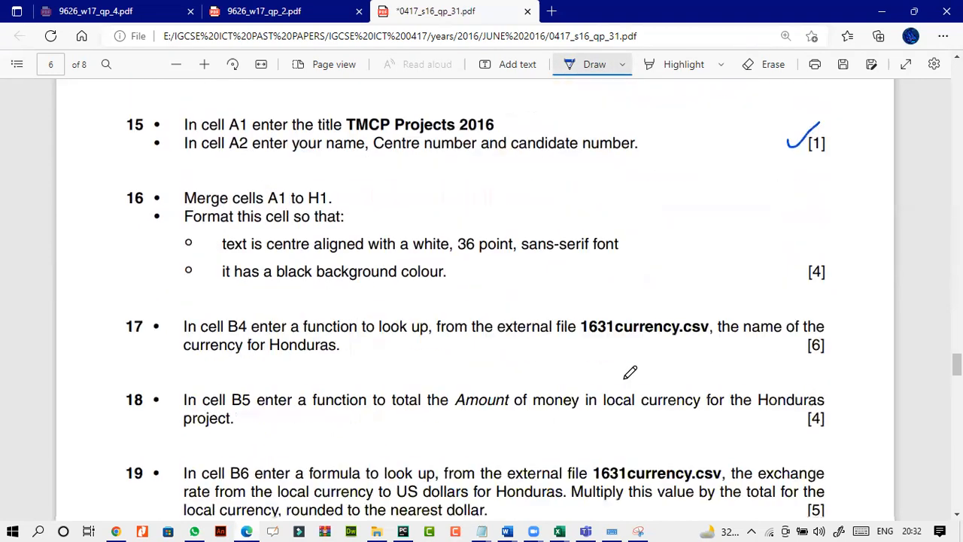
click(570, 64)
- Switch to the 1631sheet workbook in Excel and merge and centre cells A1 to H1
click(560, 531)
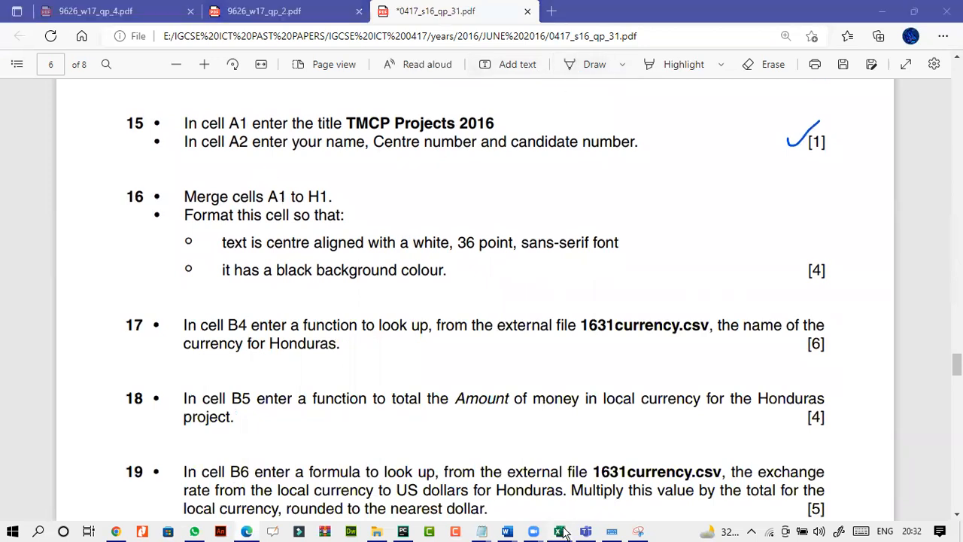
click(711, 471)
drag(133, 166, 519, 155)
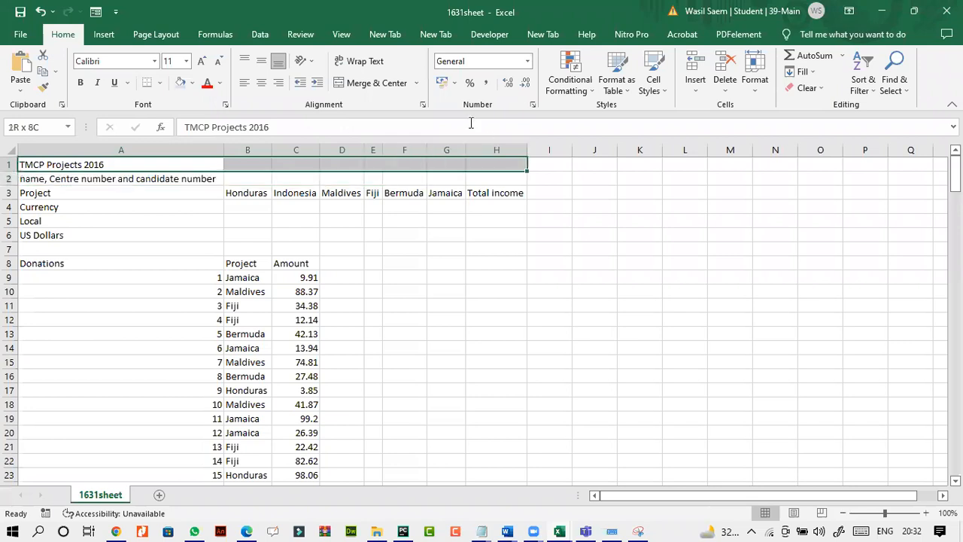
click(353, 85)
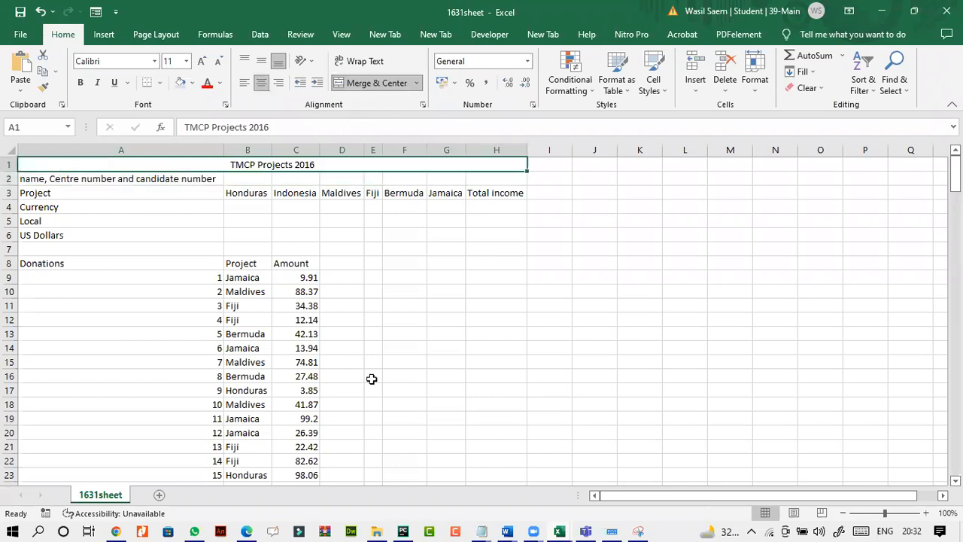
- Check question 16 in Edge, return to the workbook in Excel and undo the merge of cells A1 to H1
click(246, 533)
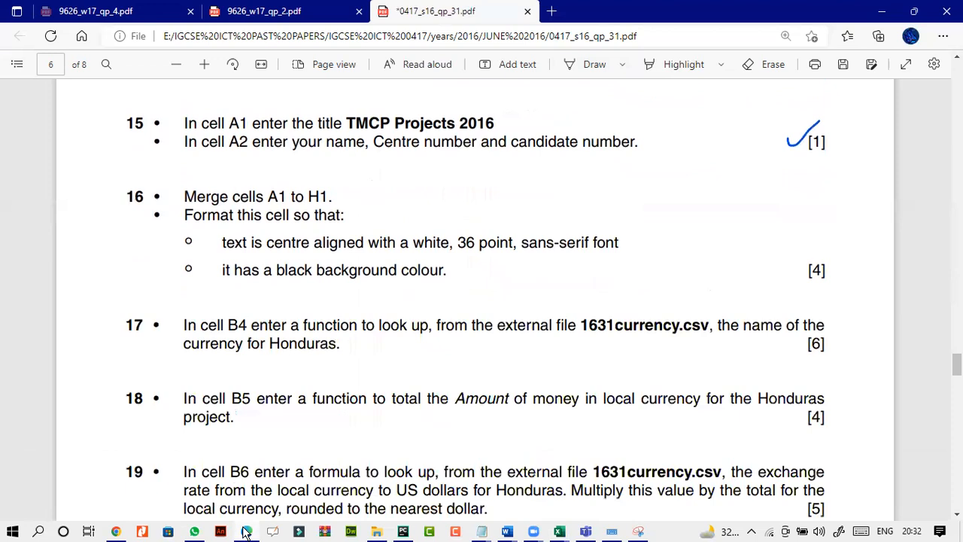
click(245, 533)
key(ctrl+z)
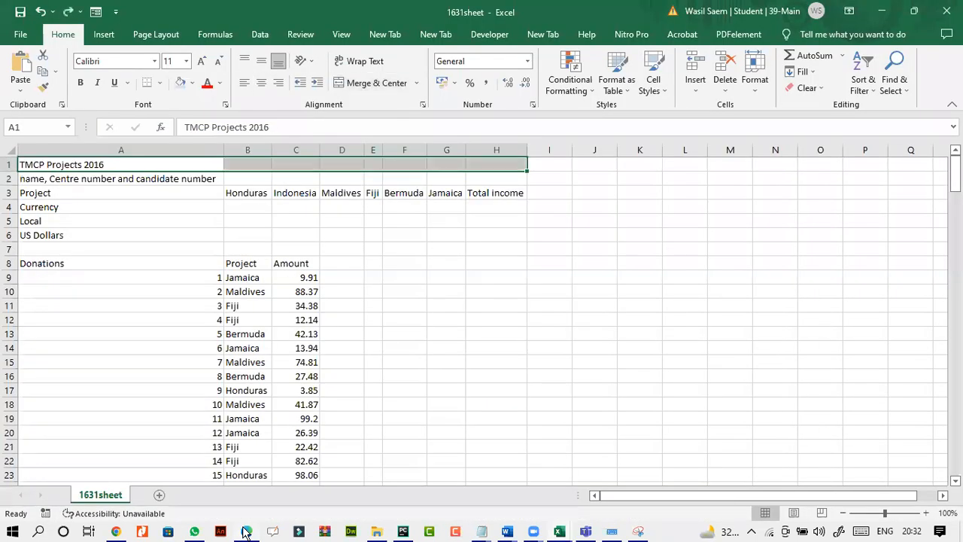
- Merge and centre the title across cells A1 to H1 again
click(208, 279)
drag(161, 156, 486, 159)
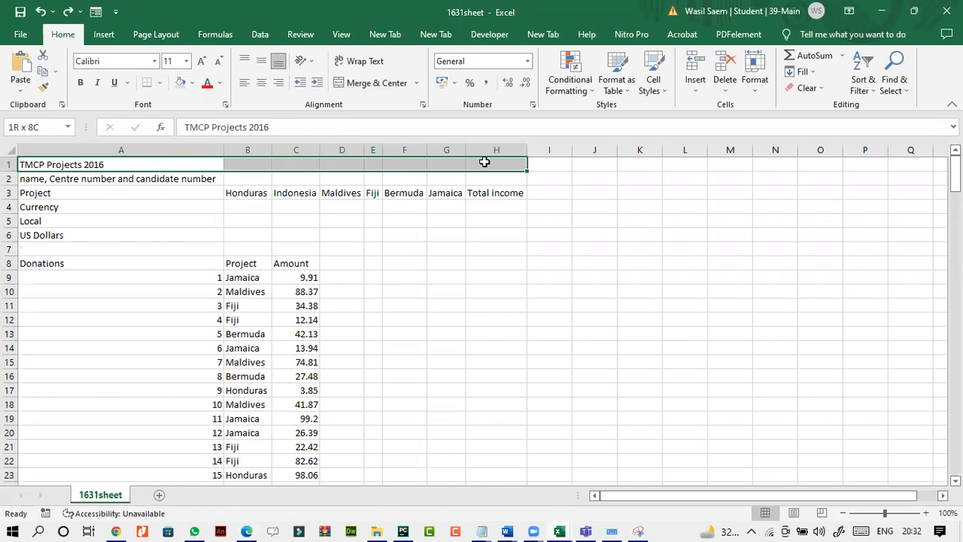
click(358, 83)
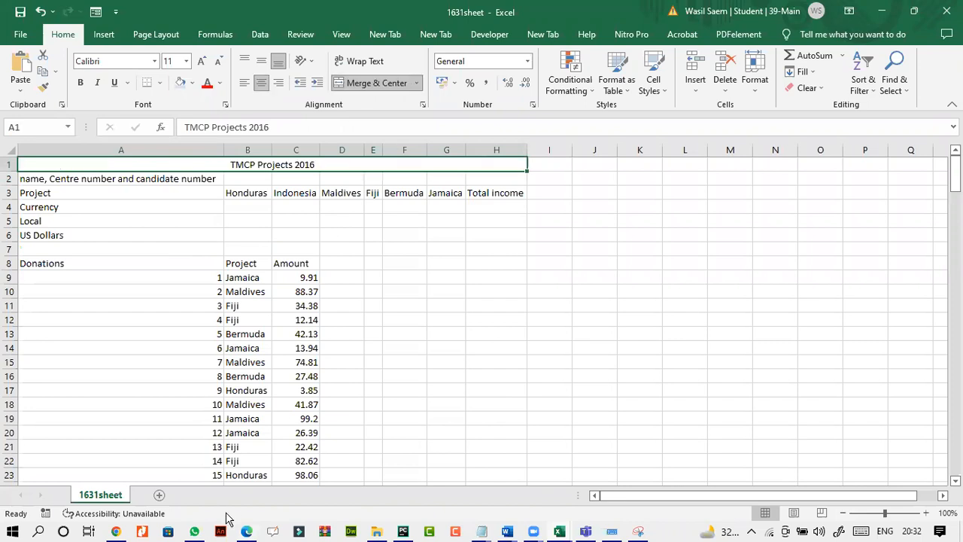
- Reread question 16's cell formatting requirements in the question paper in Edge and return to the 1631sheet workbook in Excel
click(244, 532)
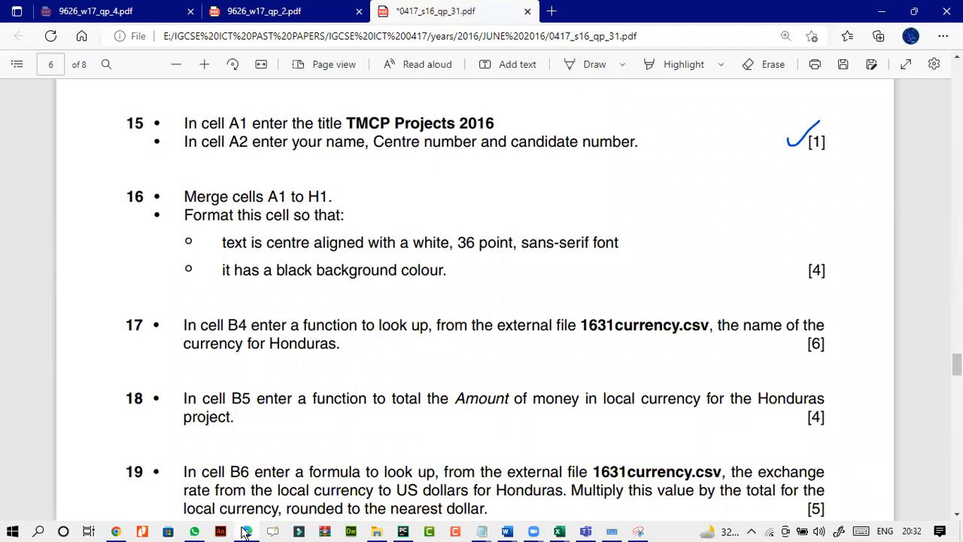
click(245, 532)
click(246, 531)
click(247, 532)
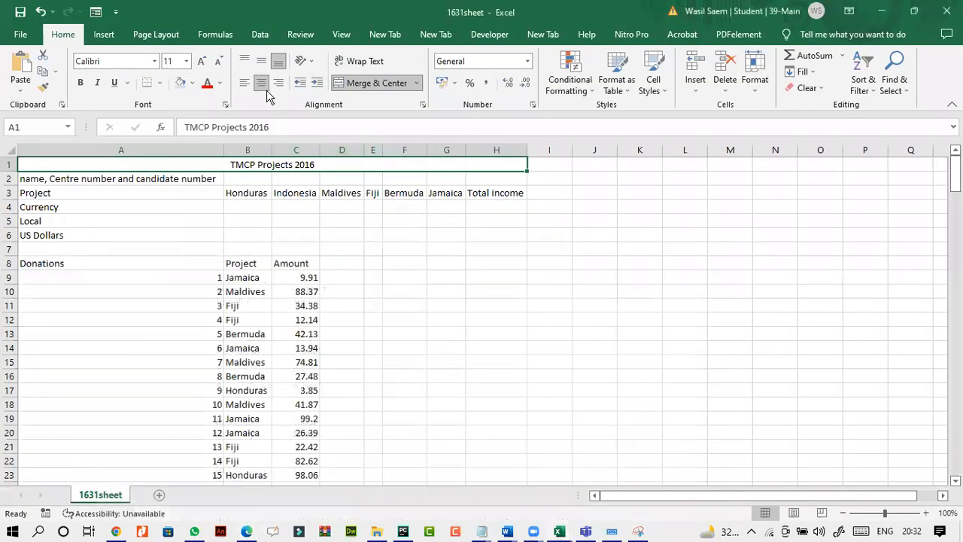
- Give the merged title cell A1 a black background fill and white text
click(219, 83)
click(219, 99)
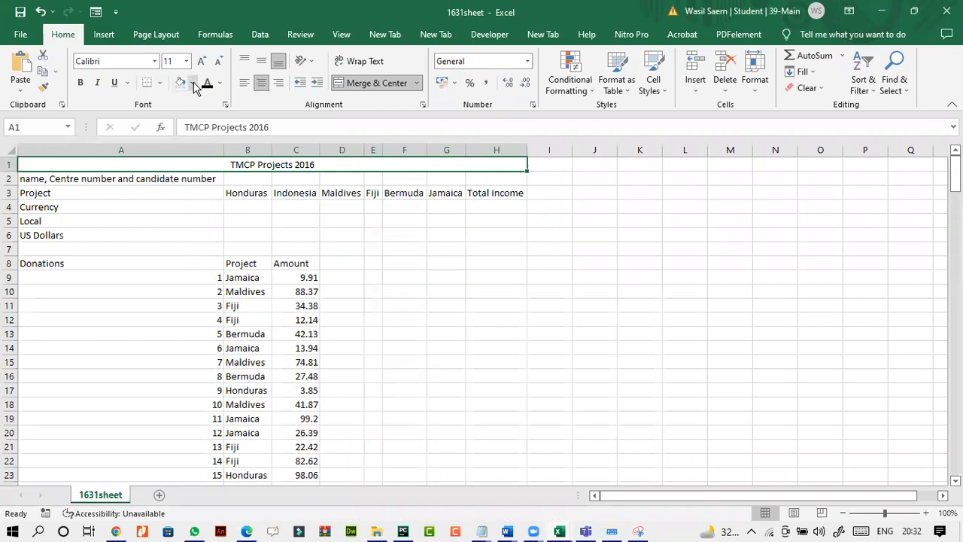
click(193, 83)
click(192, 113)
click(216, 85)
click(208, 126)
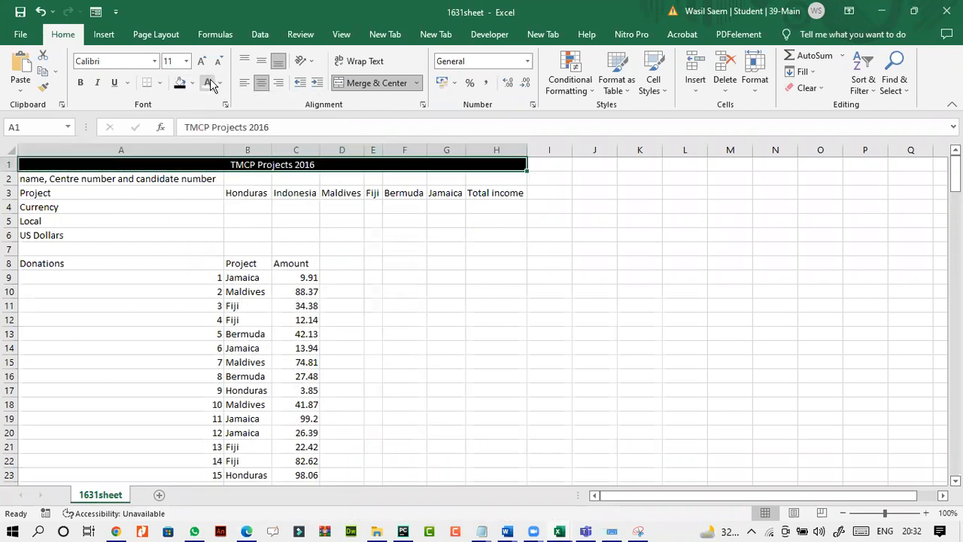
- Set the title in cell A1 to 36 point in the Arial Rounded MT Bold font
click(186, 61)
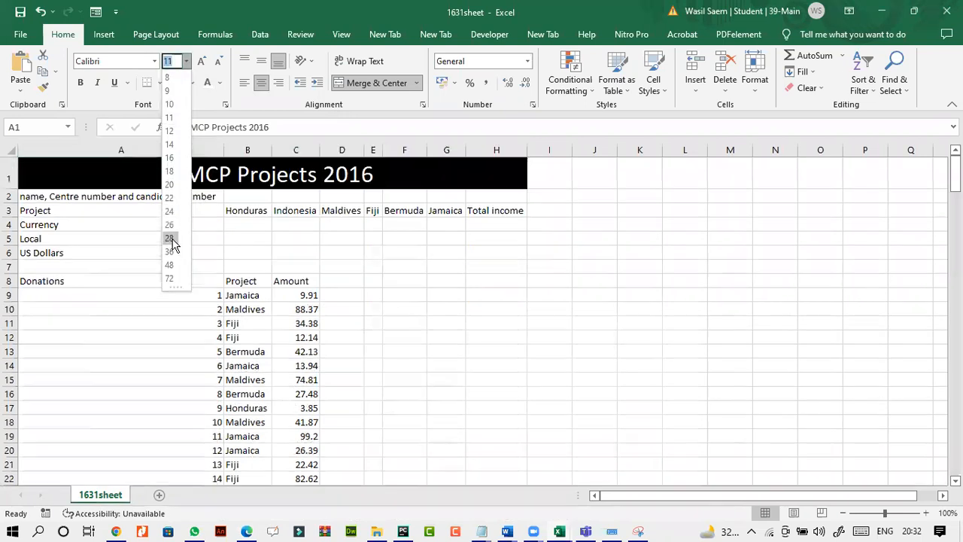
click(170, 251)
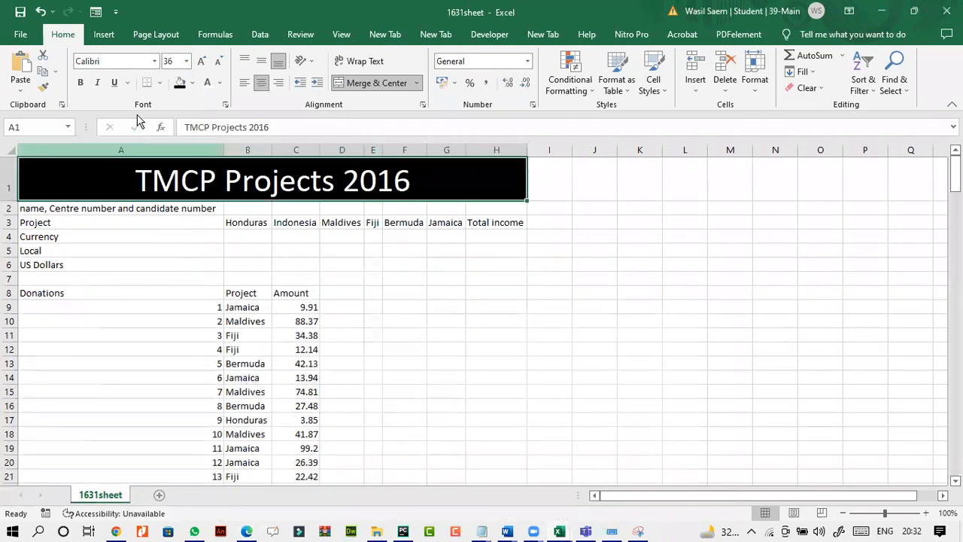
click(156, 64)
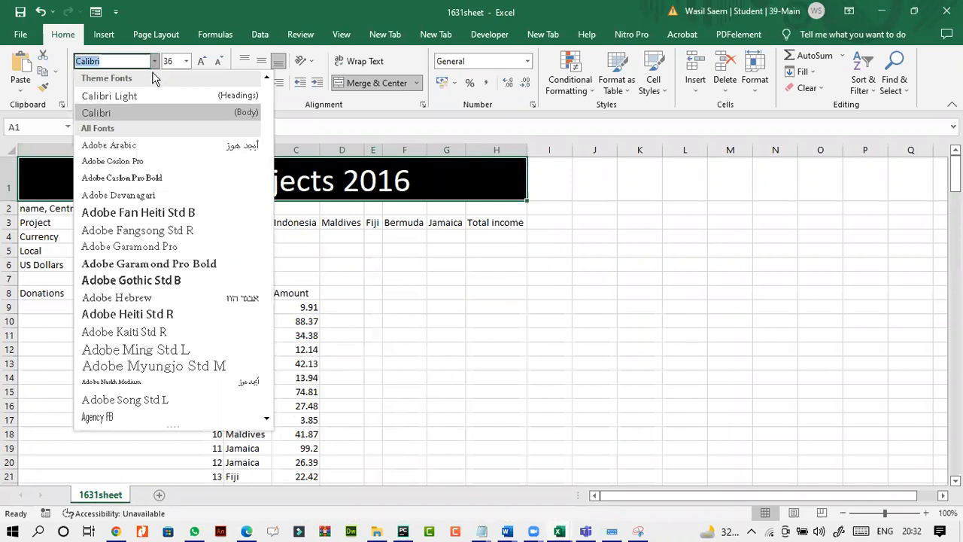
scroll(153, 359, down, 3)
scroll(152, 359, down, 1)
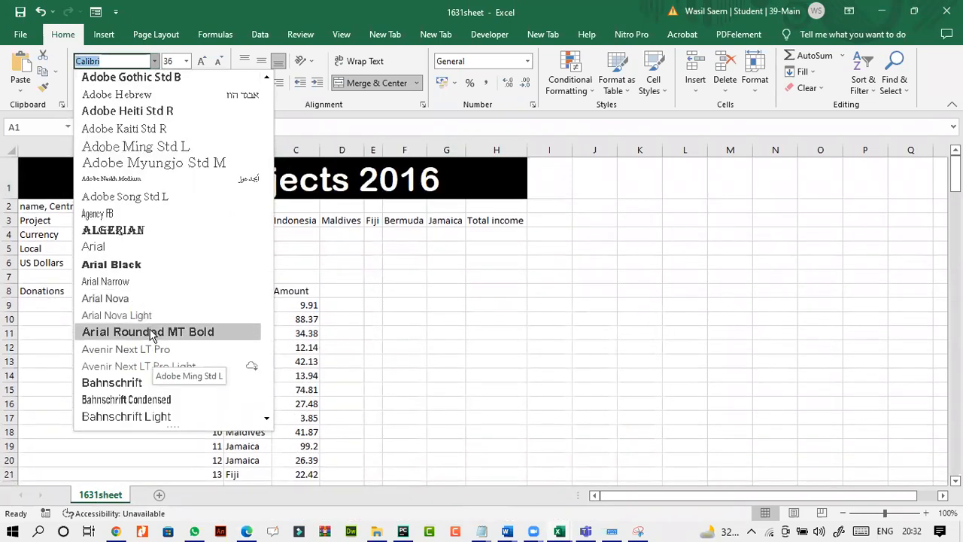
click(150, 332)
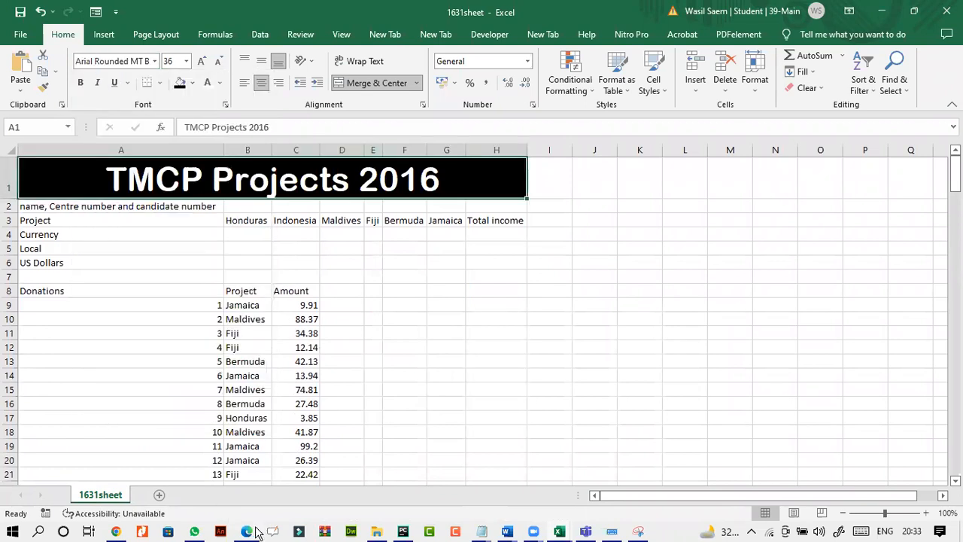
- Switch to the question paper in Edge and draw a circle around "sans-serif" in question 16
click(246, 531)
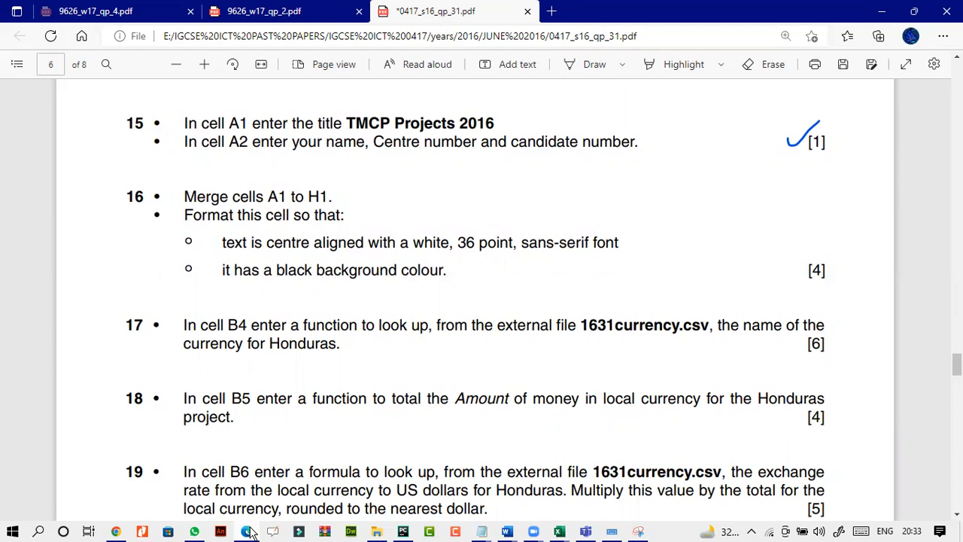
click(570, 66)
mouse_move(532, 224)
mouse_down()
mouse_move(525, 243)
mouse_move(584, 251)
mouse_move(563, 218)
mouse_move(529, 223)
mouse_up()
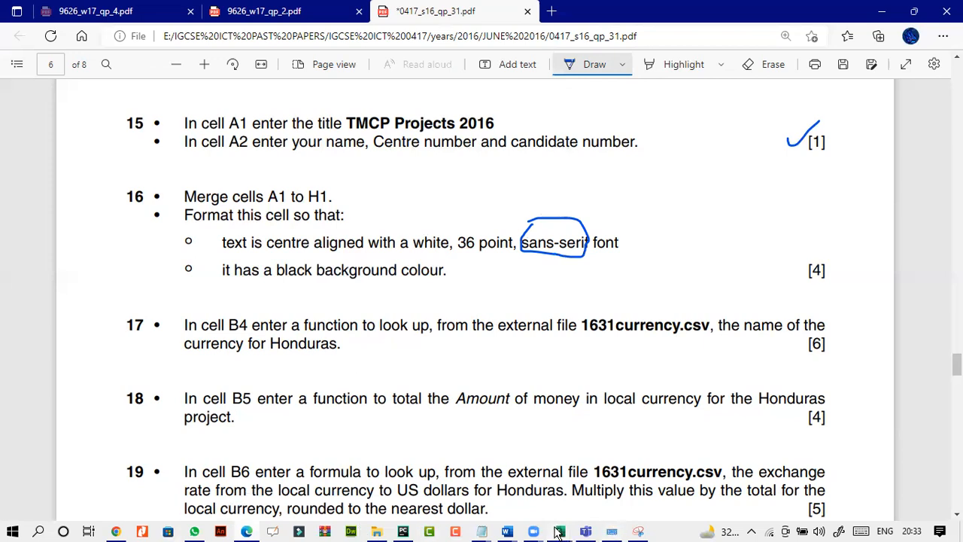
- Return to the 1631sheet workbook in Excel and preview the available fonts on the title in cell A1 without applying any
mouse_move(560, 532)
click(680, 501)
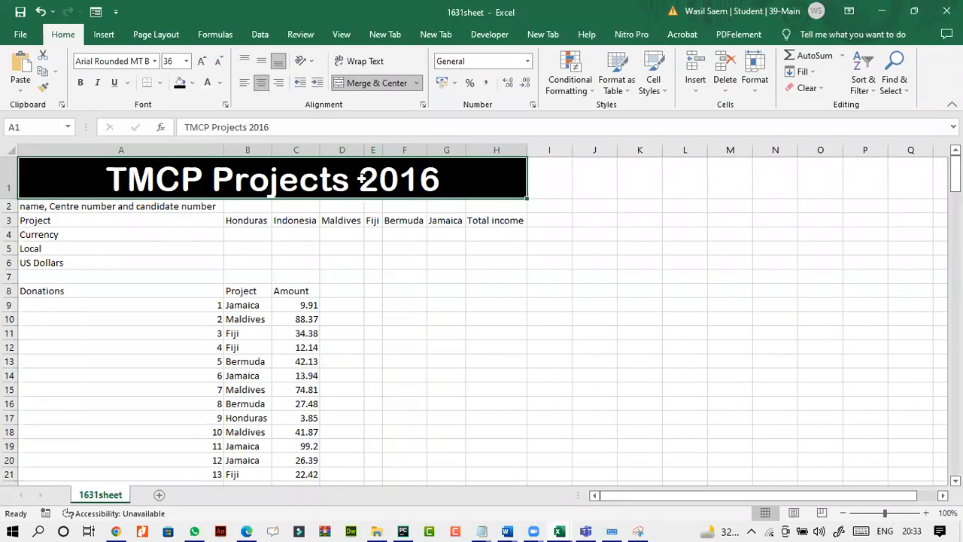
click(154, 61)
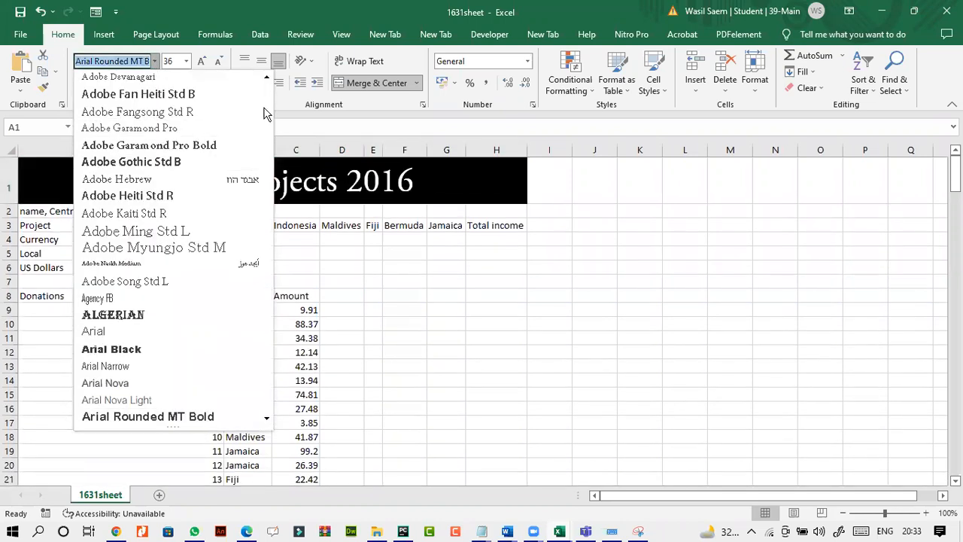
scroll(248, 344, down, 4)
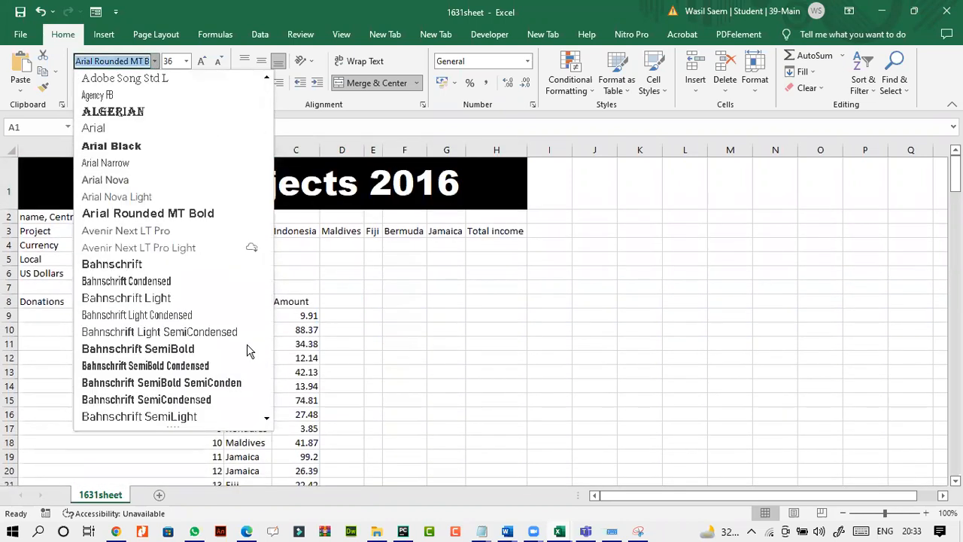
scroll(247, 344, down, 9)
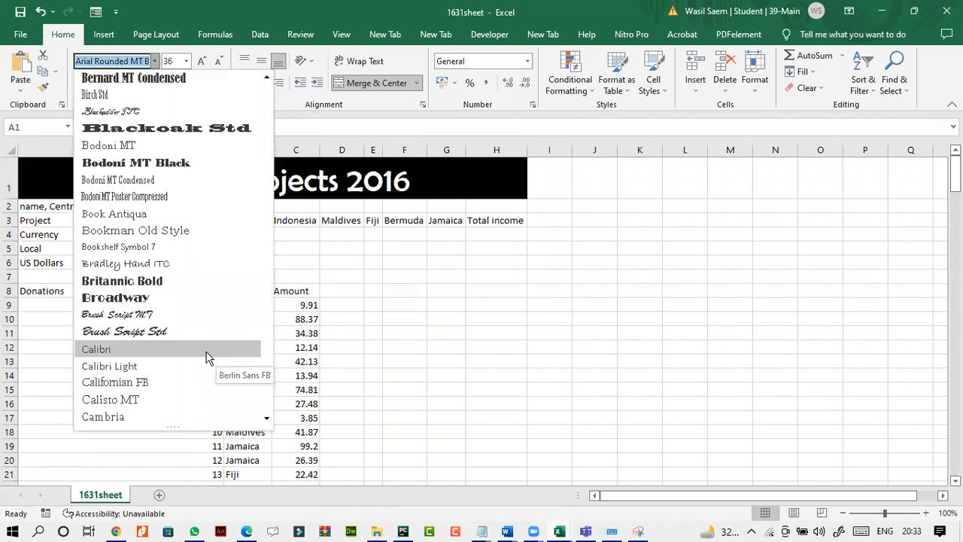
scroll(156, 305, down, 6)
scroll(154, 286, up, 4)
scroll(155, 298, down, 5)
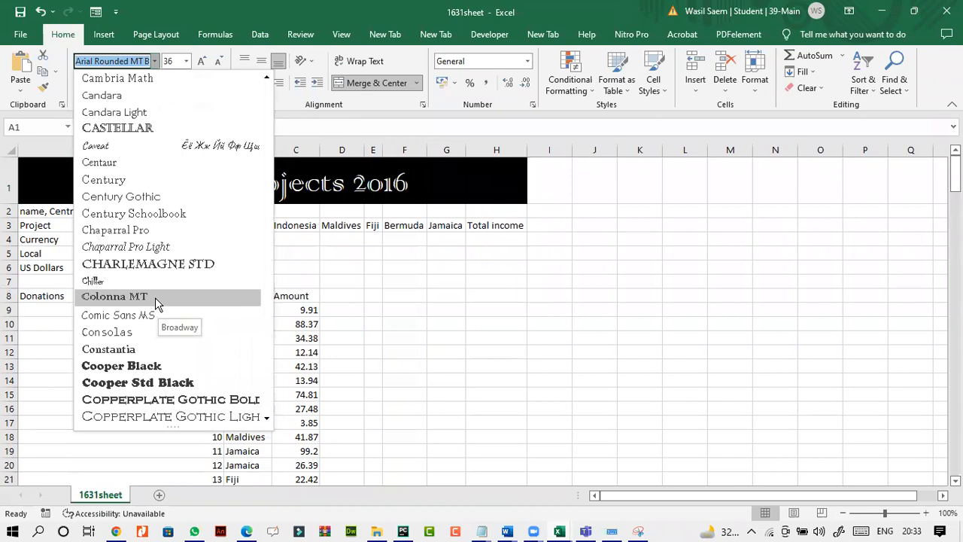
scroll(171, 380, down, 5)
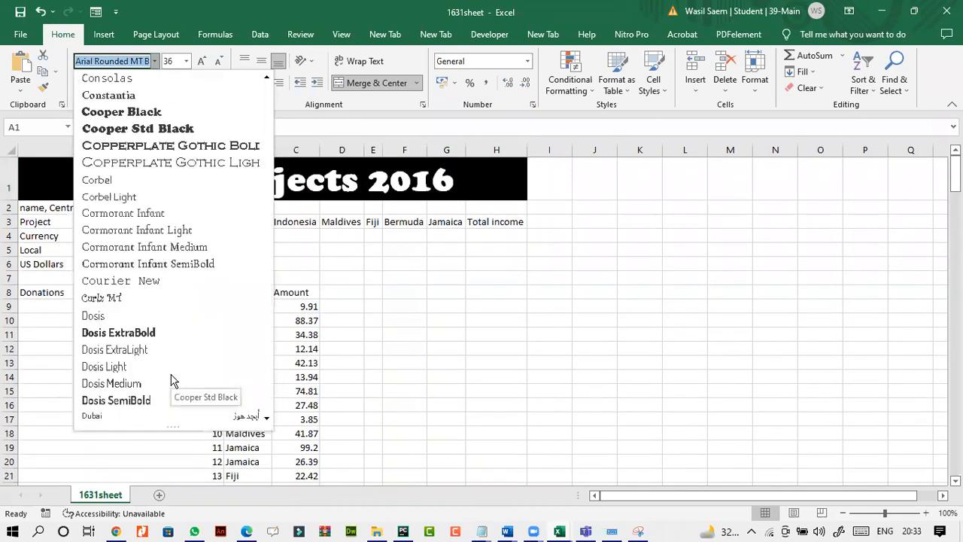
scroll(171, 380, down, 20)
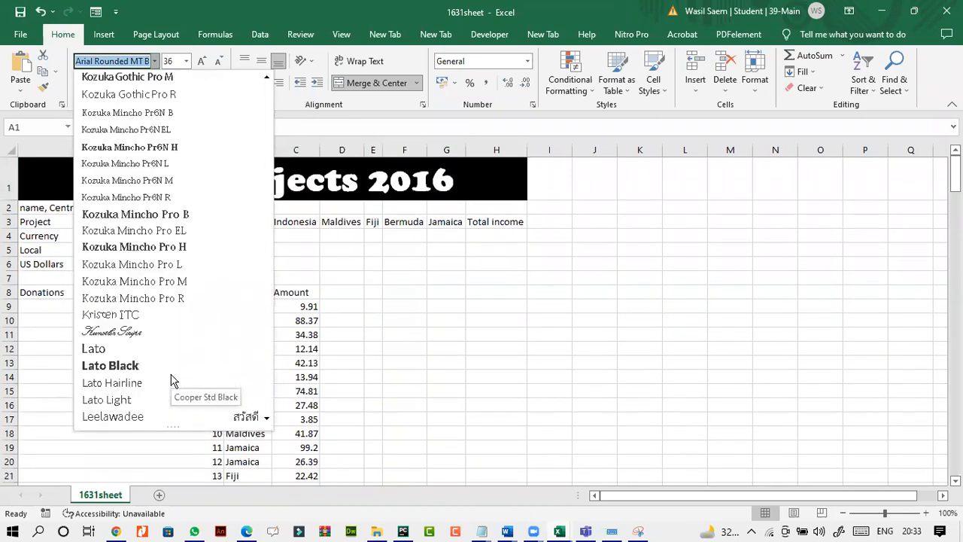
scroll(171, 380, down, 13)
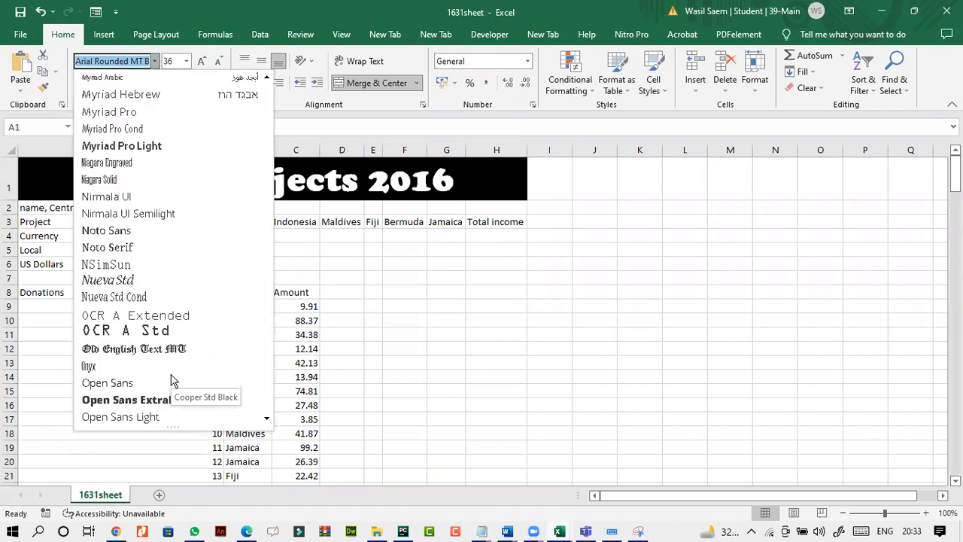
scroll(171, 380, down, 20)
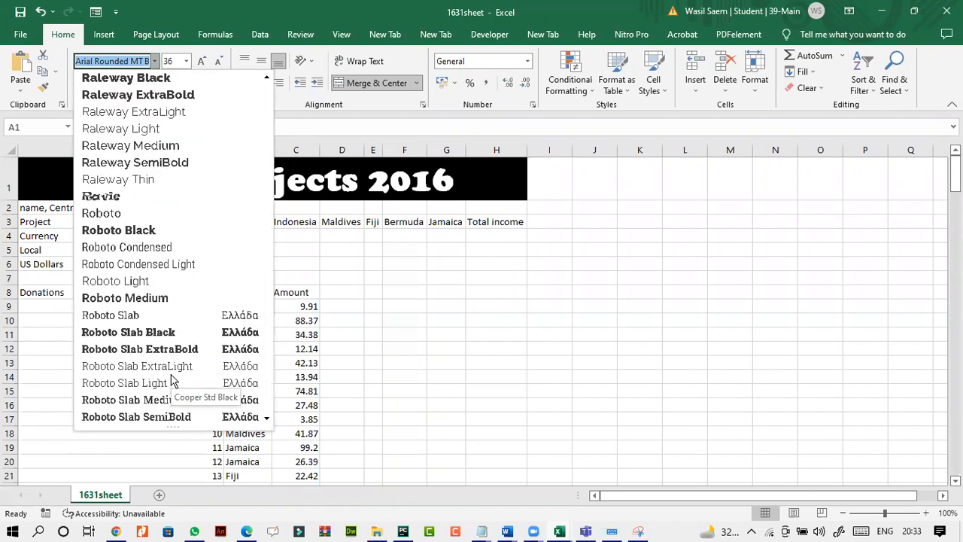
scroll(171, 380, down, 15)
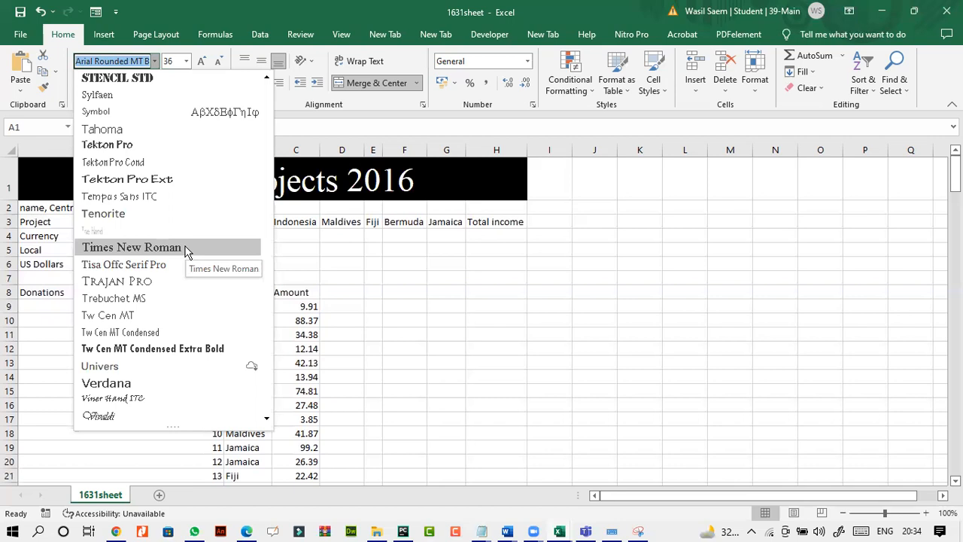
key(Escape)
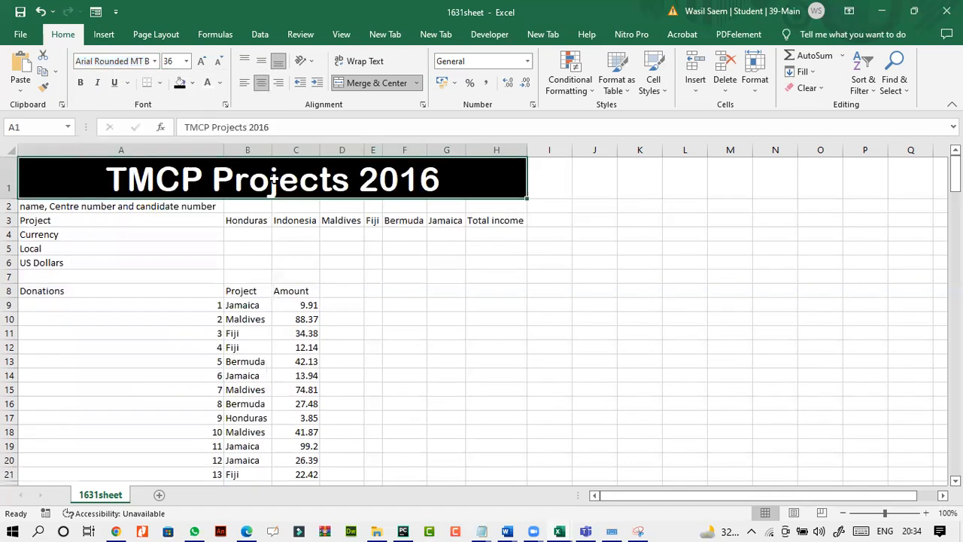
- Switch to the question paper in Edge and draw ticks above "sans-serif" and beside question 16's mark allocation
click(248, 531)
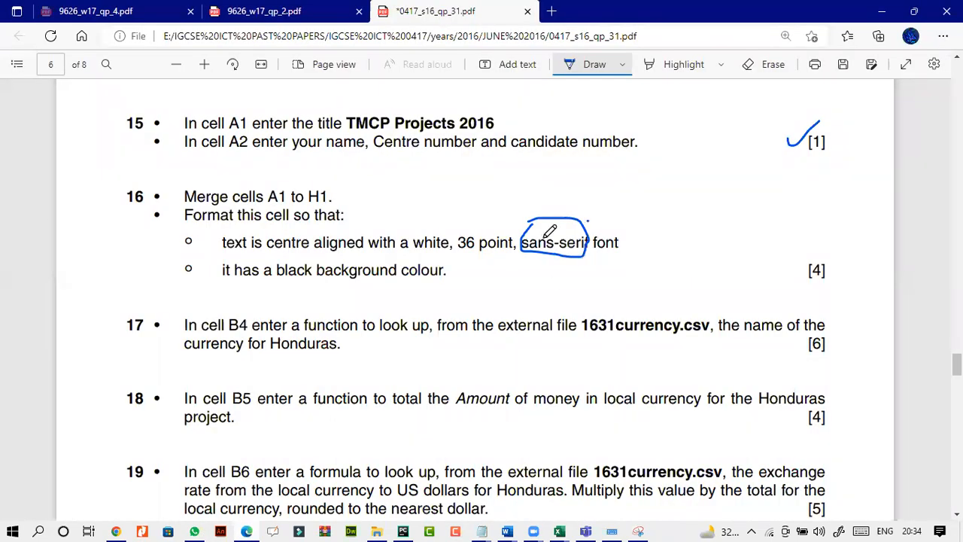
drag(547, 221, 593, 201)
mouse_move(777, 256)
mouse_down()
mouse_move(787, 264)
mouse_move(832, 216)
mouse_up()
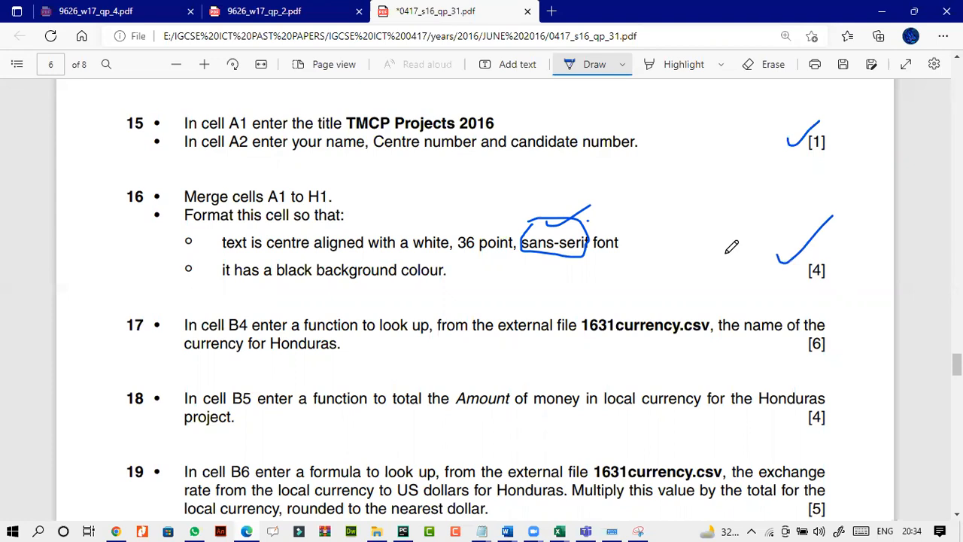
- Underline "1631currency", "name" and "Honduras" in question 17 of the question paper
scroll(732, 247, down, 1)
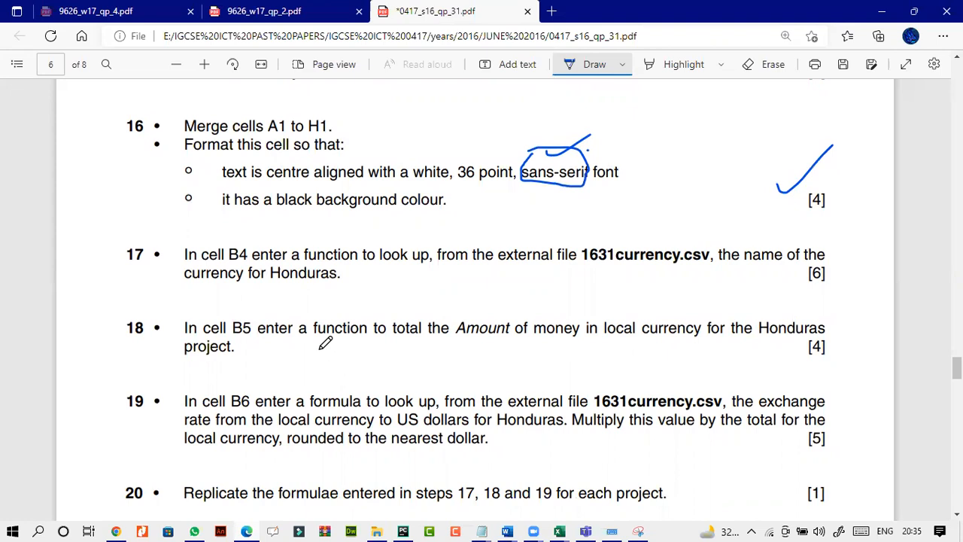
drag(592, 268, 677, 268)
drag(745, 262, 789, 261)
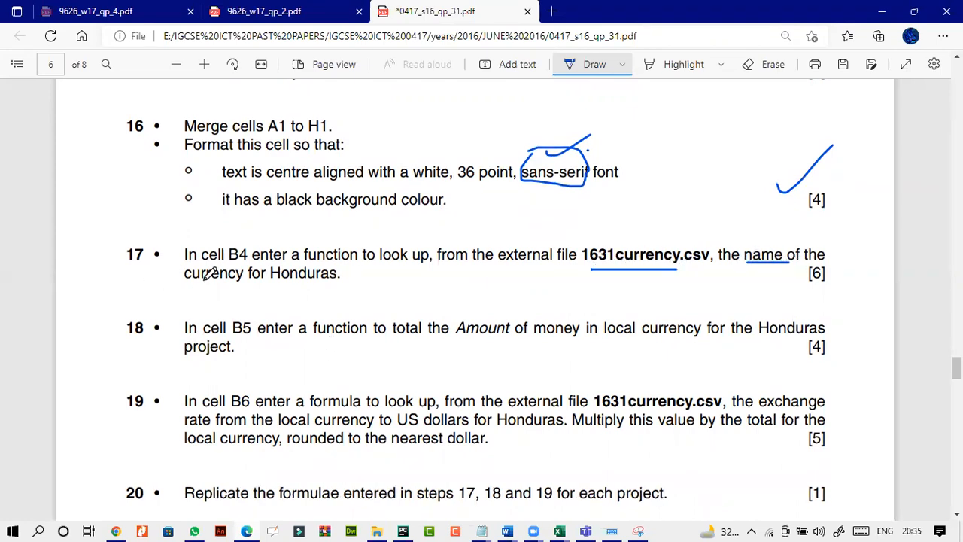
drag(277, 284, 358, 282)
- Switch to the 1631sheet workbook in Excel, select cell B4 and recheck question 17's wording in Edge
click(560, 532)
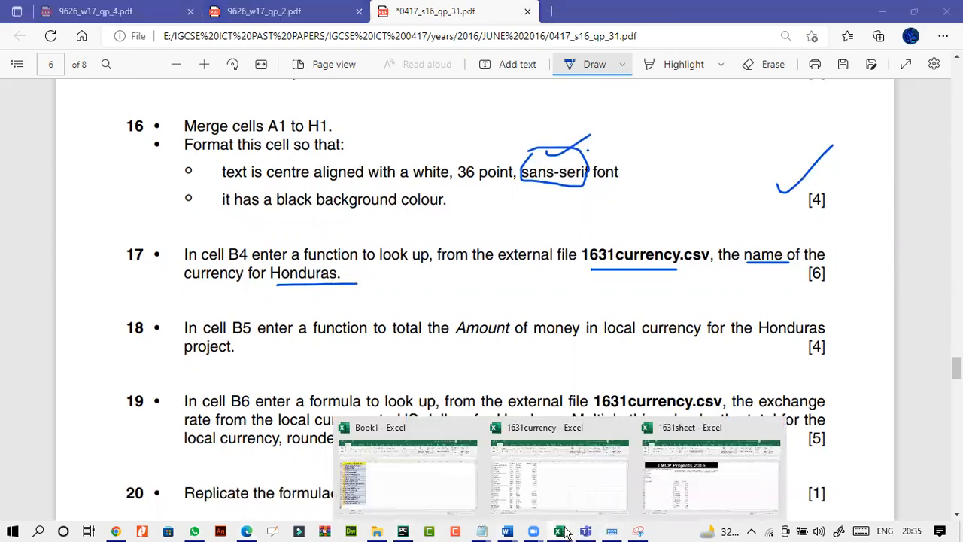
click(666, 482)
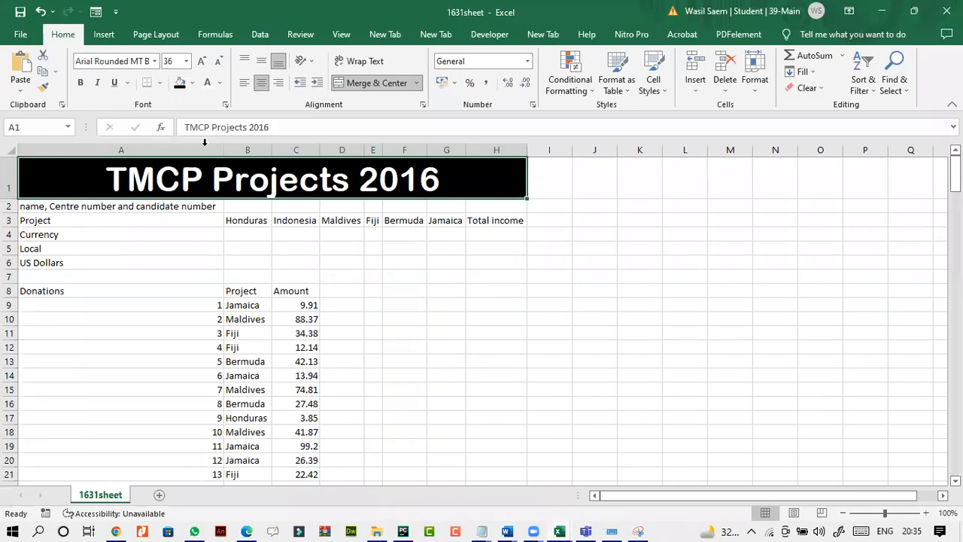
click(9, 150)
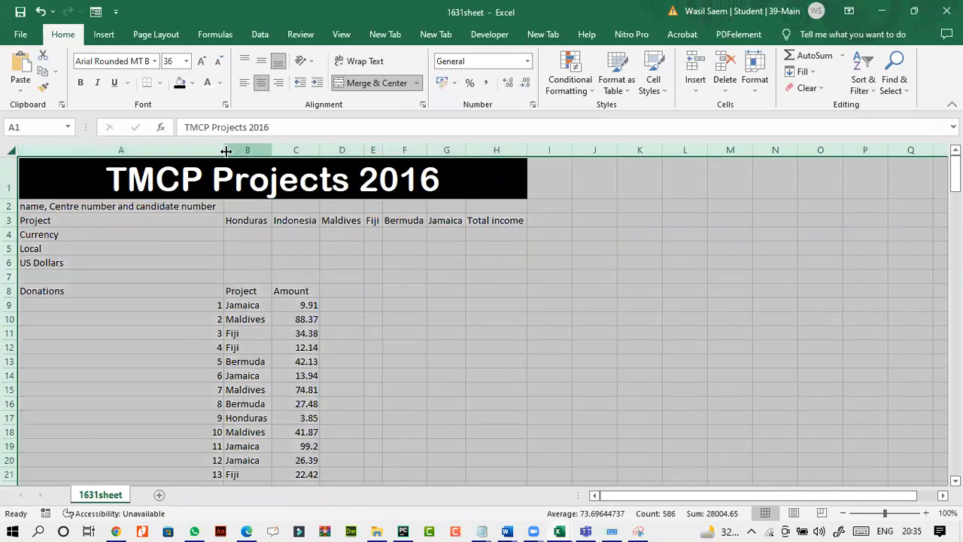
click(193, 308)
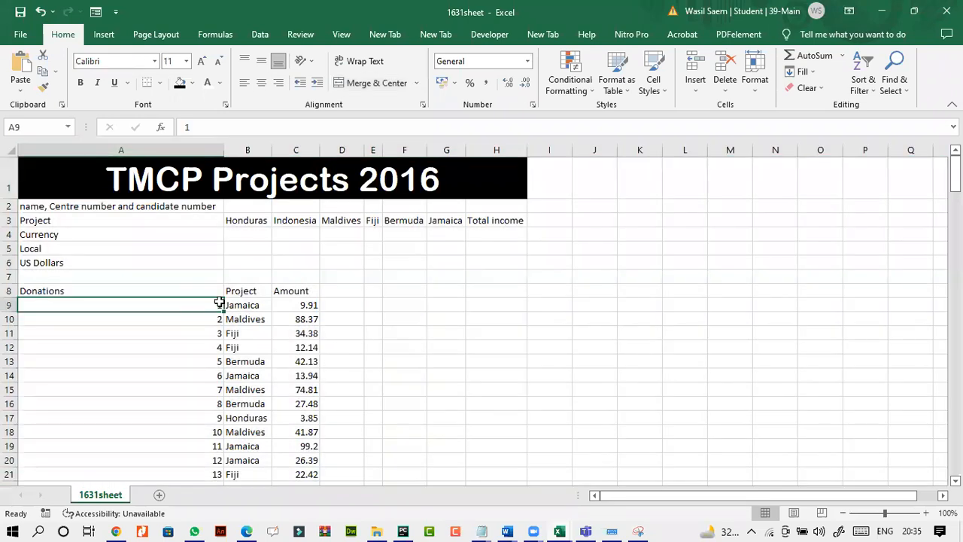
click(256, 235)
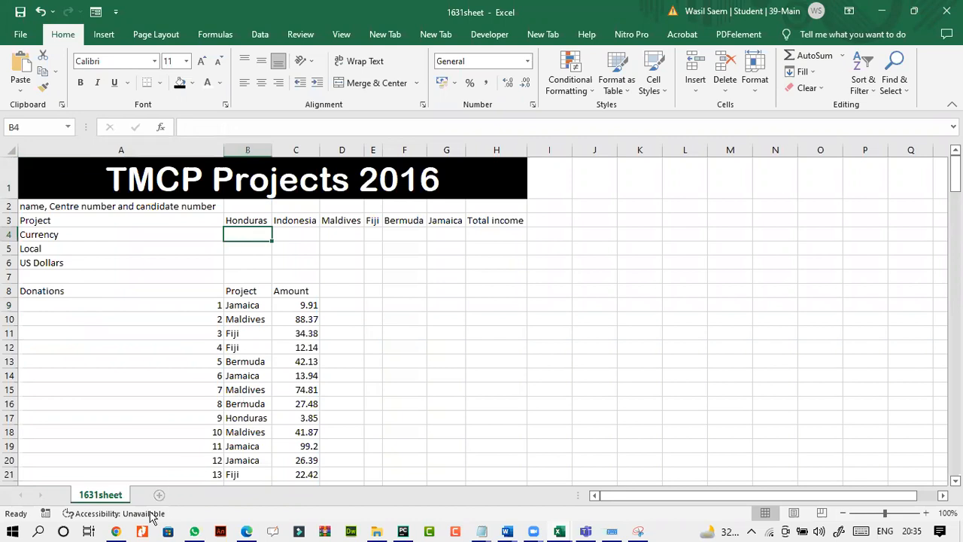
click(247, 531)
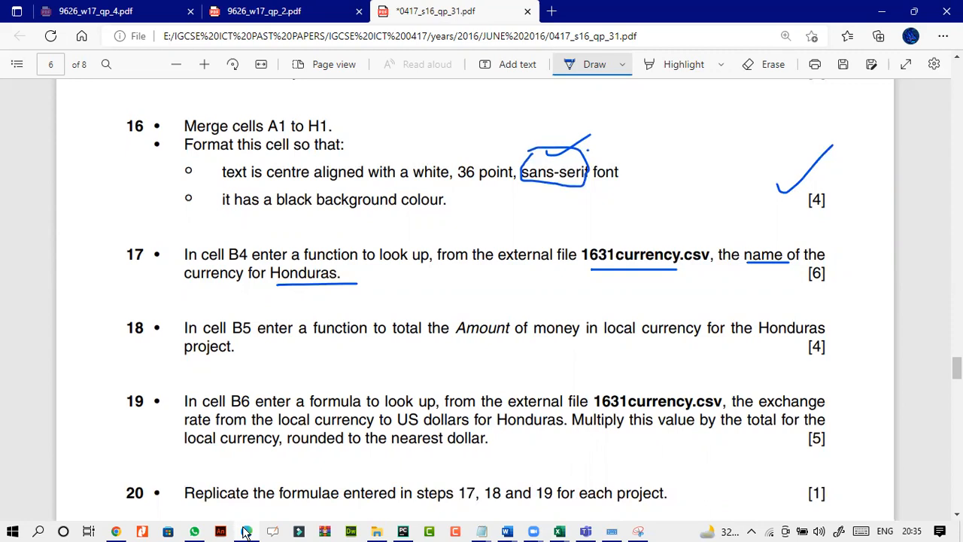
click(246, 532)
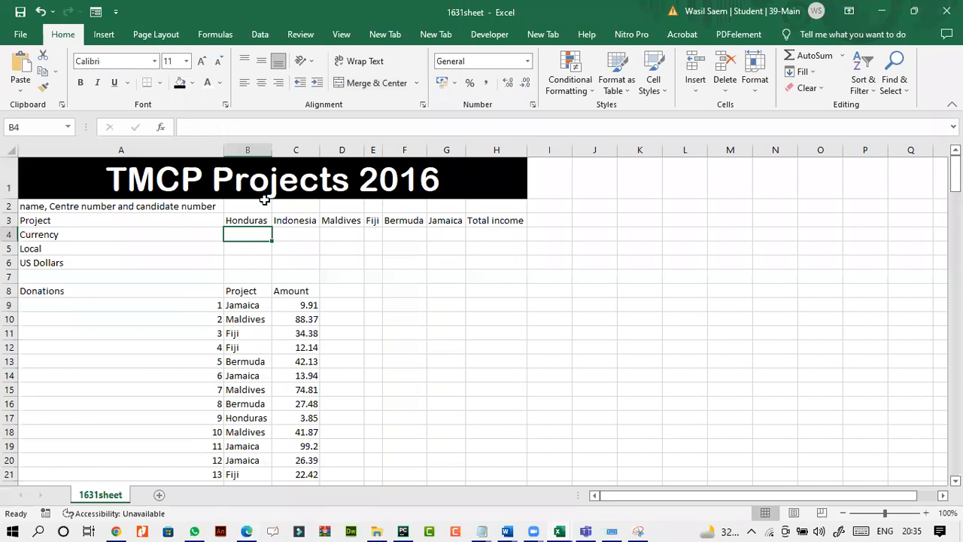
- Begin a VLOOKUP formula in cell B4 using the Honduras heading in B3 as the lookup value
click(267, 126)
text(=)
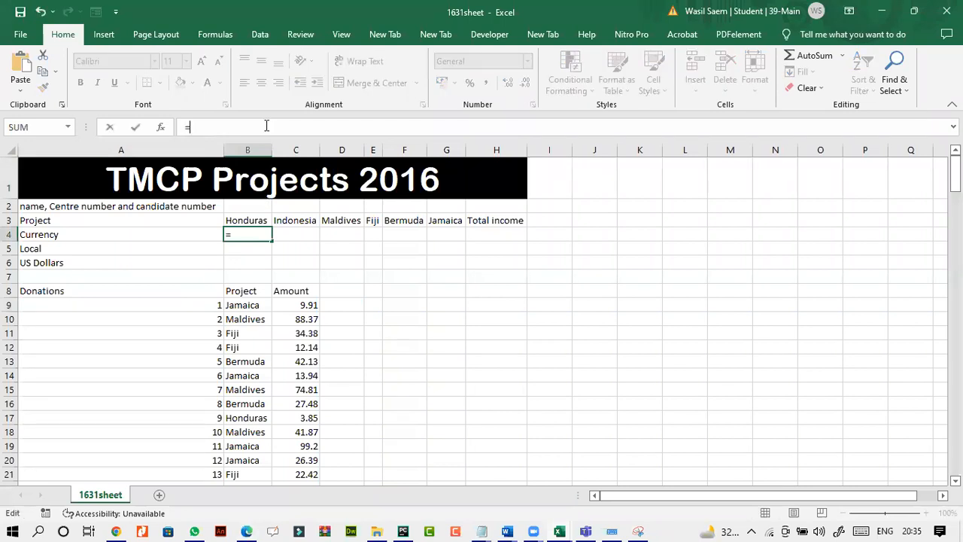
text(v)
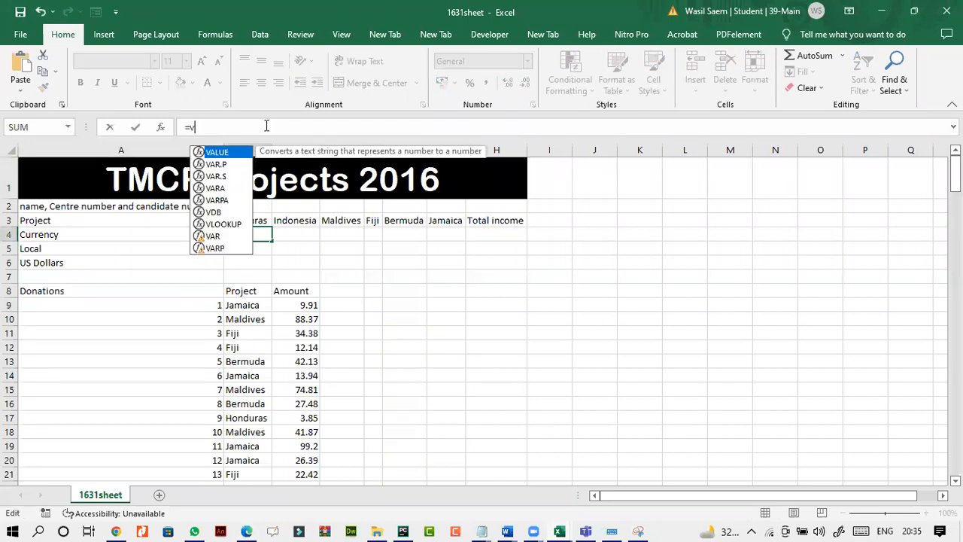
double_click(217, 222)
click(243, 219)
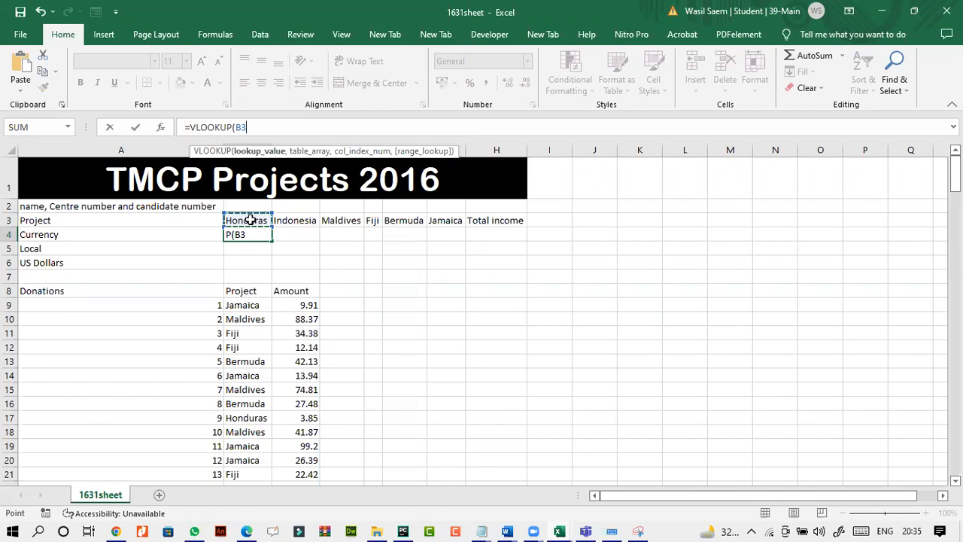
text(,)
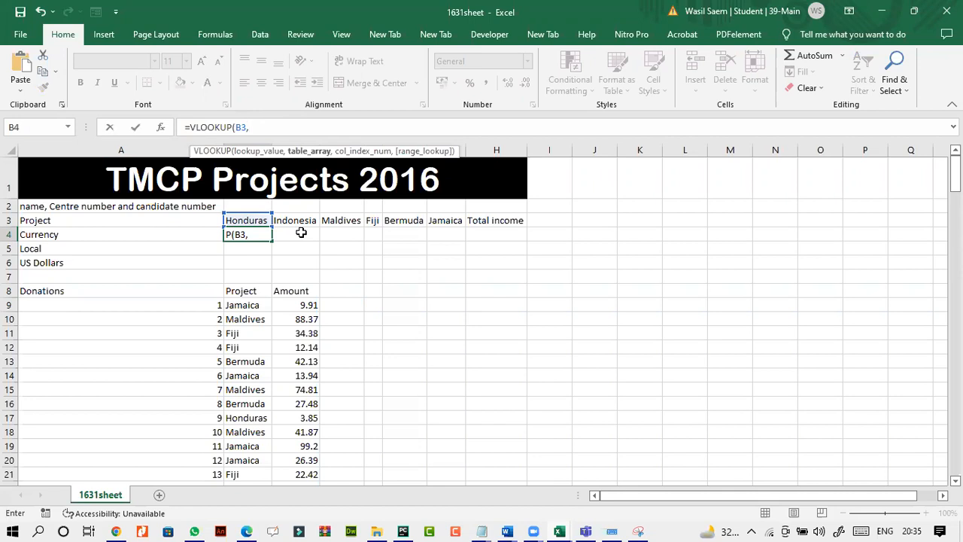
- Use the range A2:C183 of the 1631currency workbook as the VLOOKUP table array
click(561, 532)
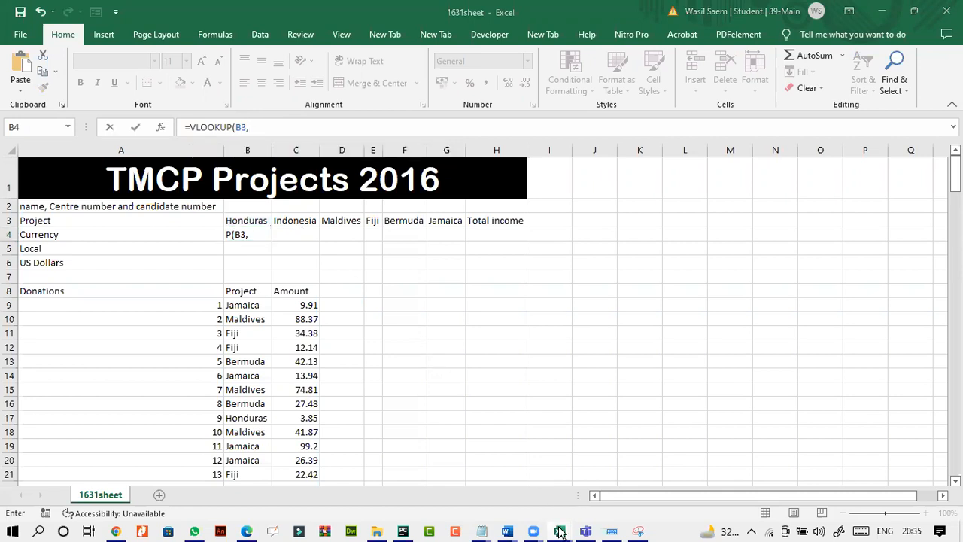
click(561, 482)
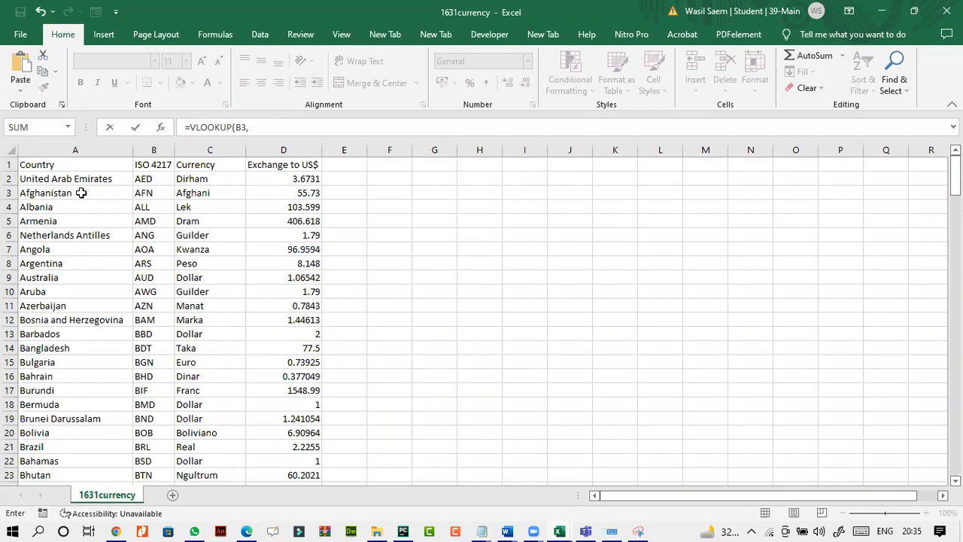
drag(78, 180, 221, 423)
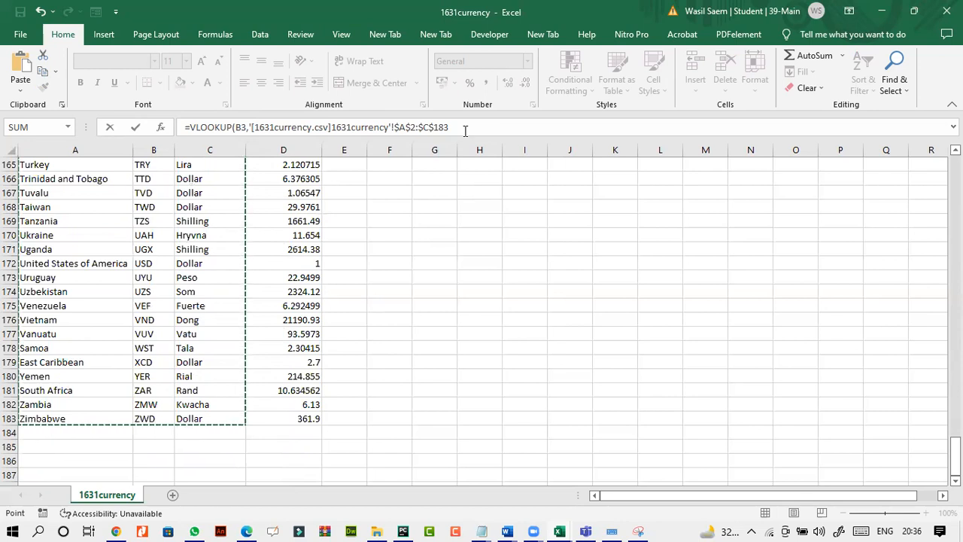
- Complete the VLOOKUP formula with column index 3 and range lookup 0, and enter it in B4
click(466, 130)
text(,3)
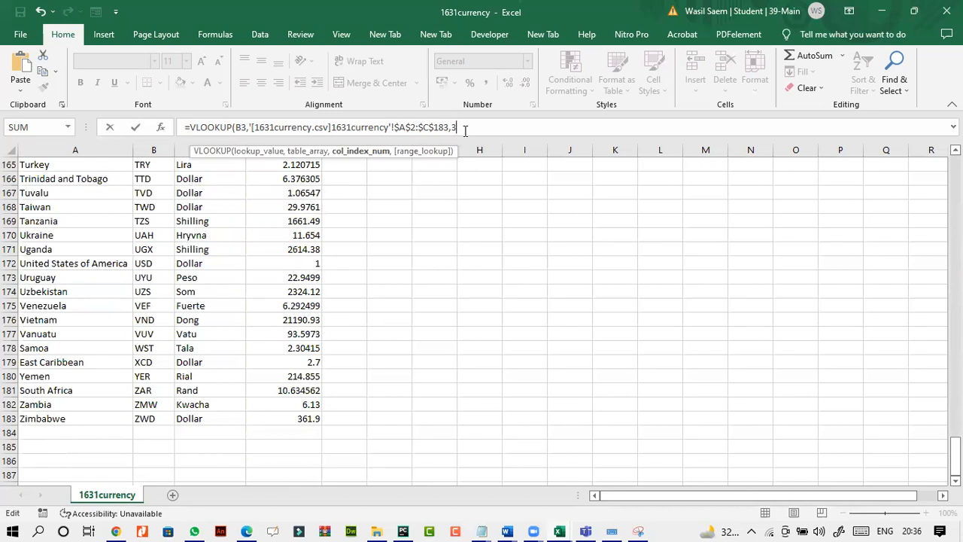
text(,0)
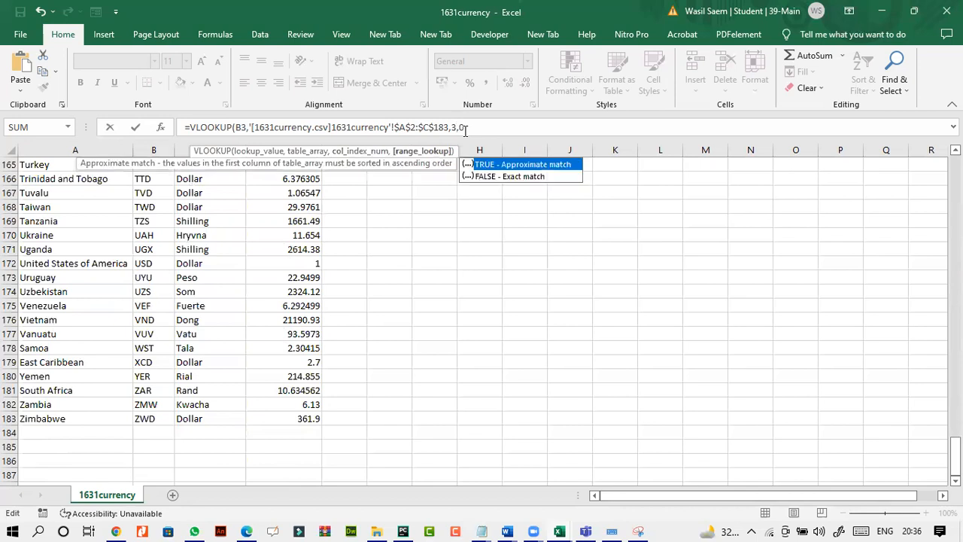
click(135, 127)
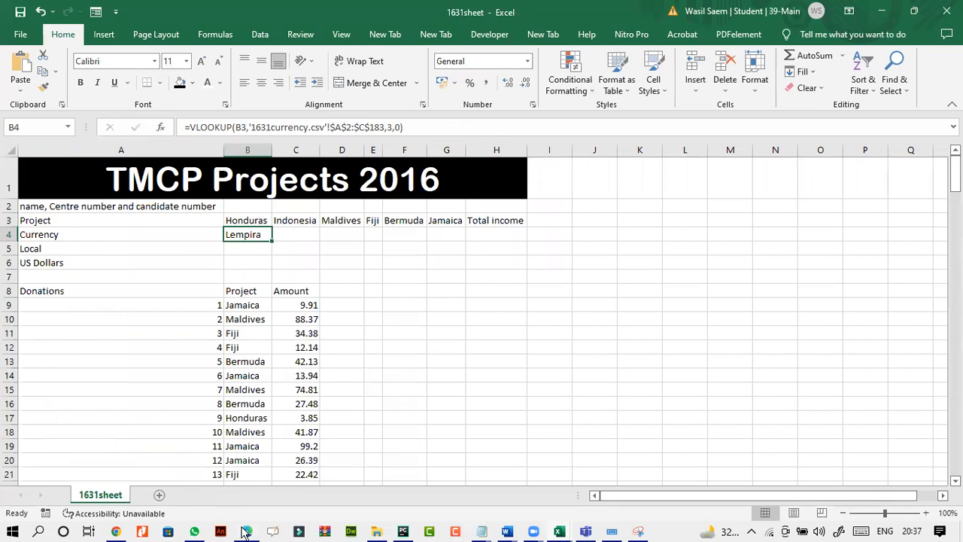
- Switch to the 1631currency workbook and review its columns from Country to Exchange to US$, starting at row 2
mouse_move(559, 531)
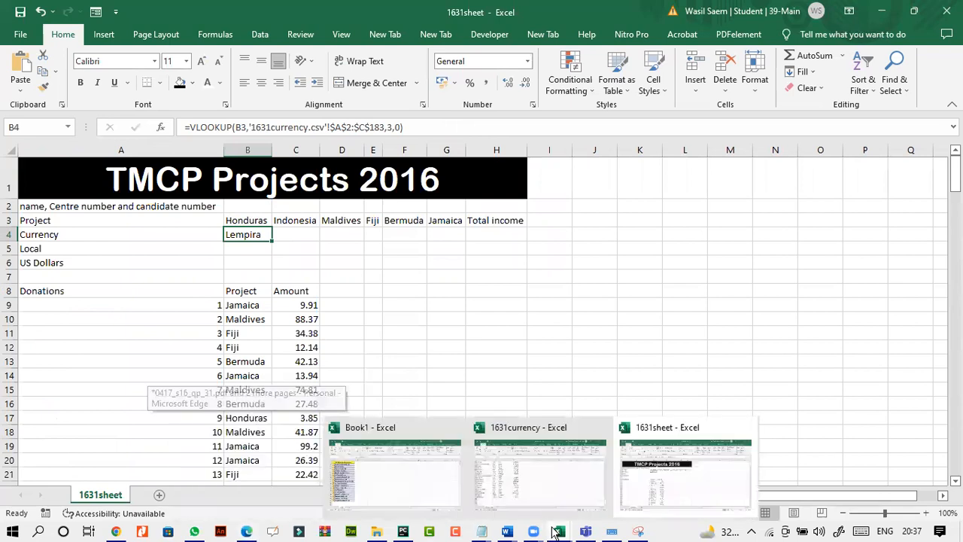
click(580, 479)
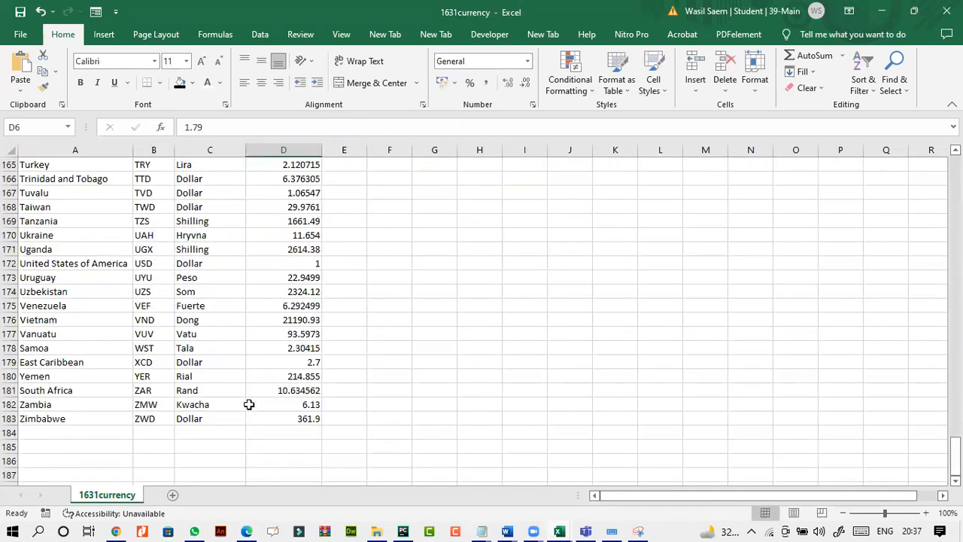
scroll(376, 338, up, 5)
drag(955, 442, 939, 150)
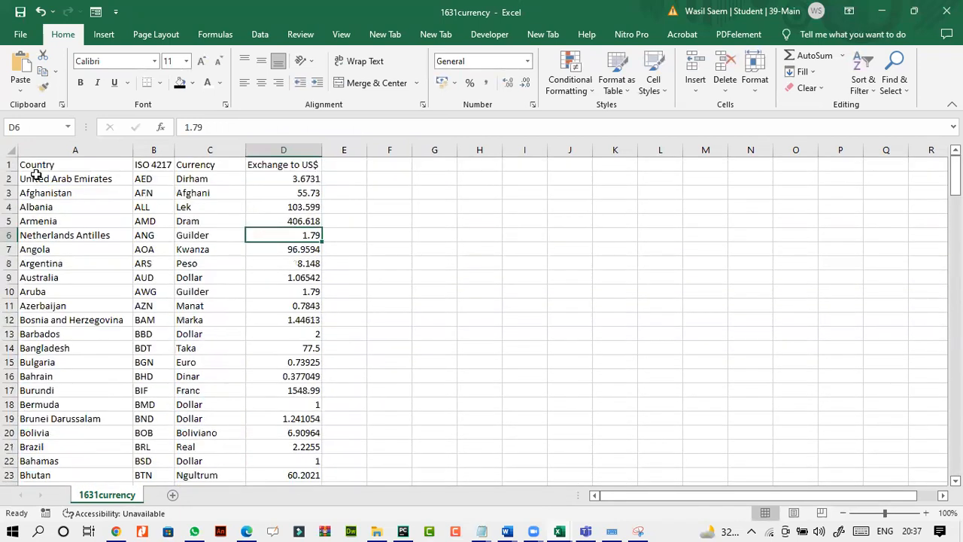
drag(38, 179, 219, 235)
drag(274, 363, 301, 461)
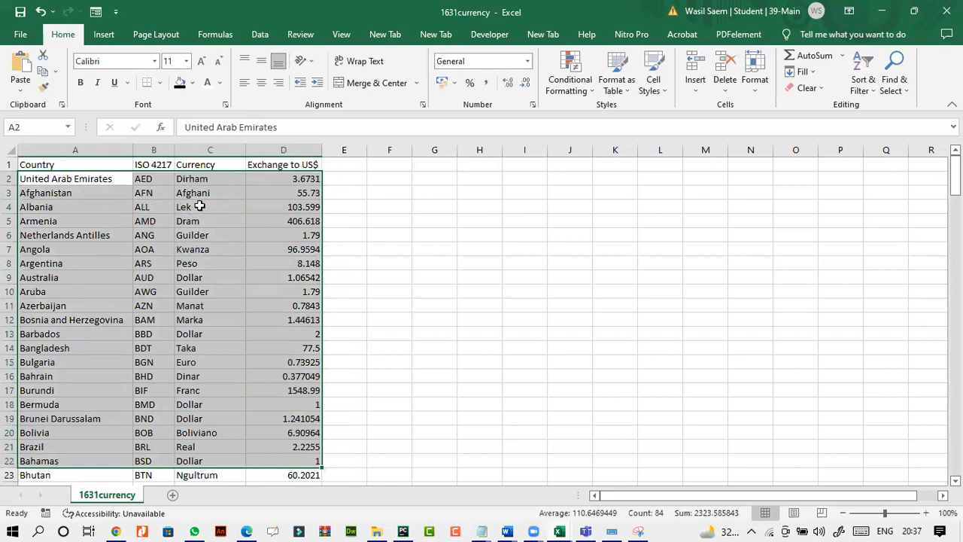
drag(92, 221, 93, 262)
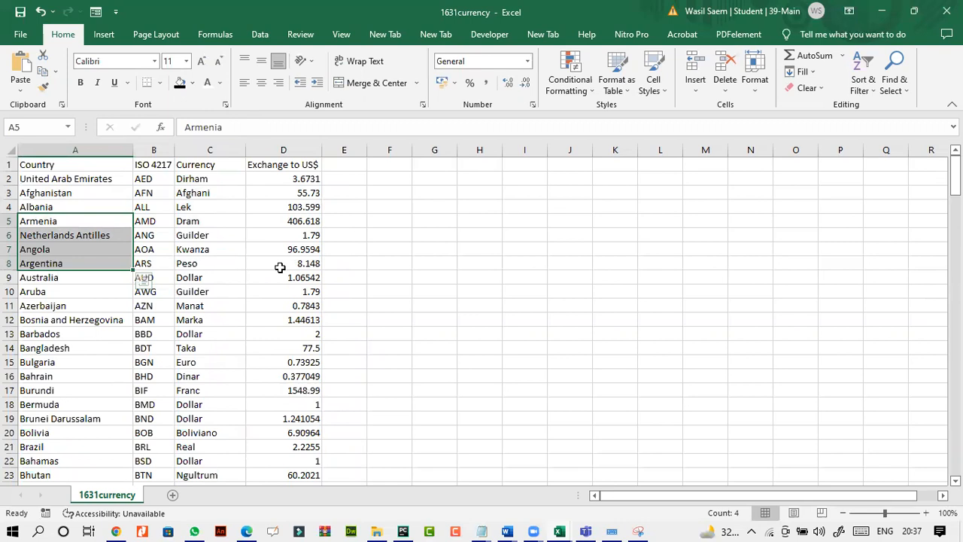
- Reread question 17 in Edge, and check the Currency column of the 1631currency workbook against it
click(248, 531)
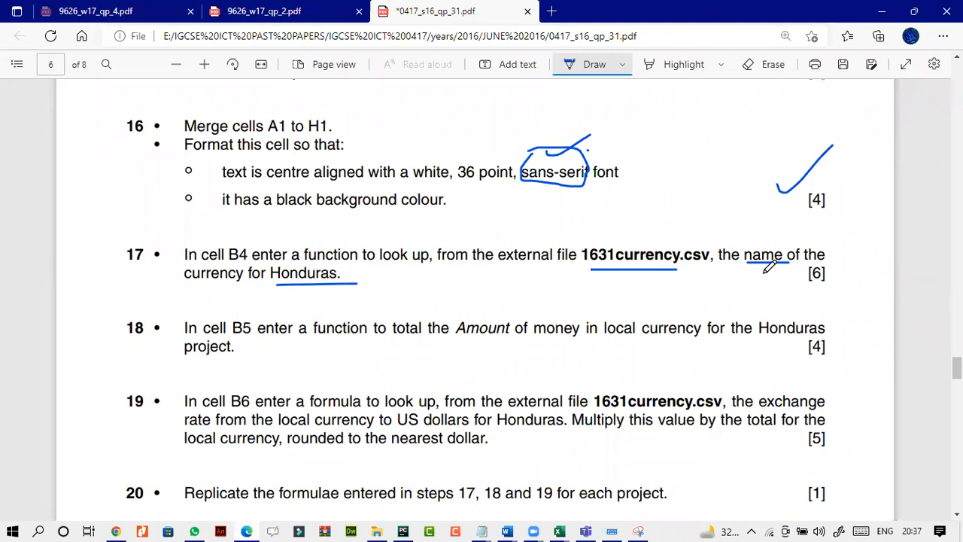
click(558, 531)
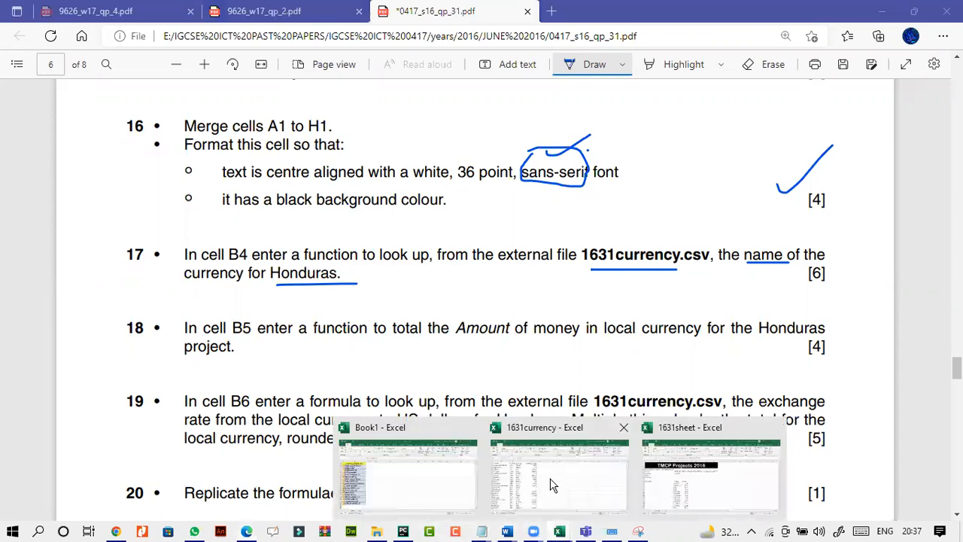
click(550, 485)
click(197, 208)
click(196, 179)
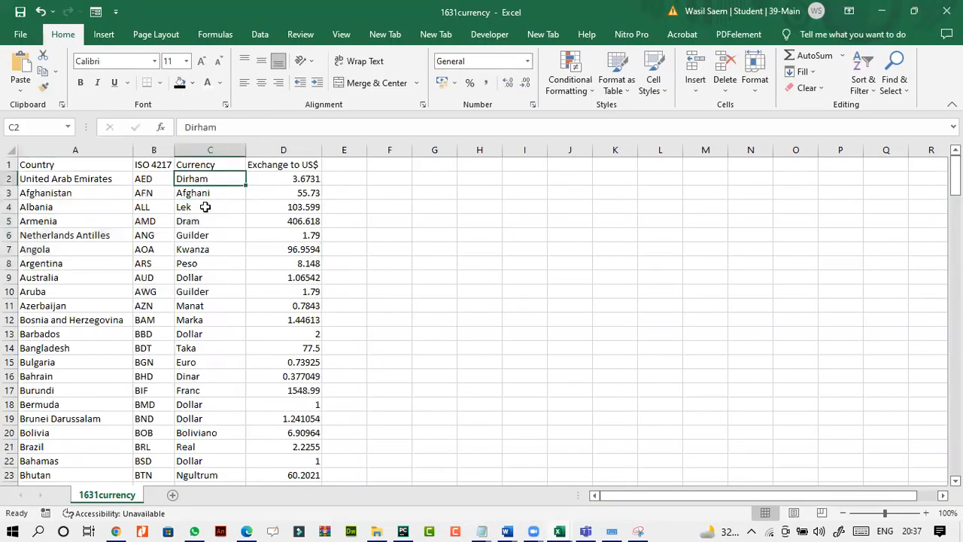
drag(197, 179, 209, 362)
- Underline the word currency in question 17 of the exam paper in Edge, and return to the 1631currency workbook
click(245, 532)
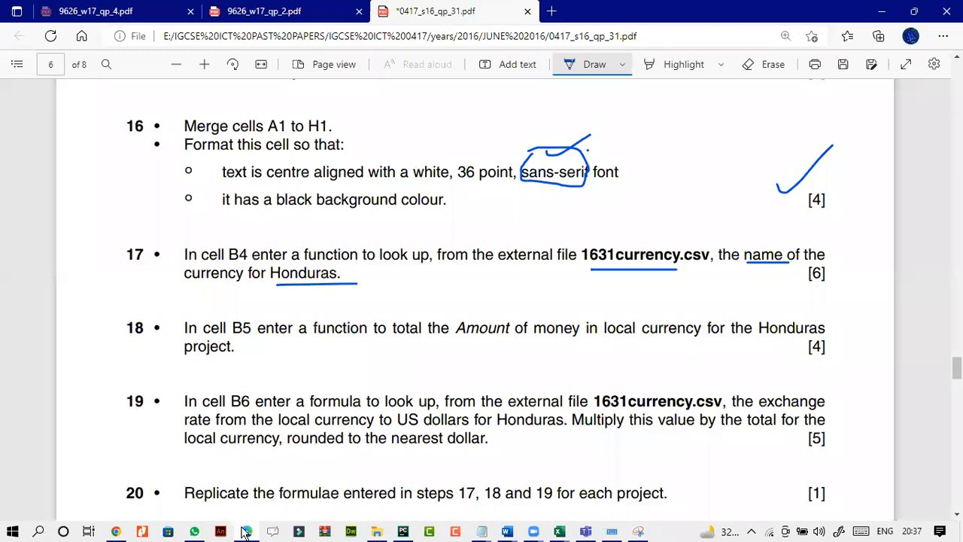
drag(176, 283, 256, 278)
click(246, 532)
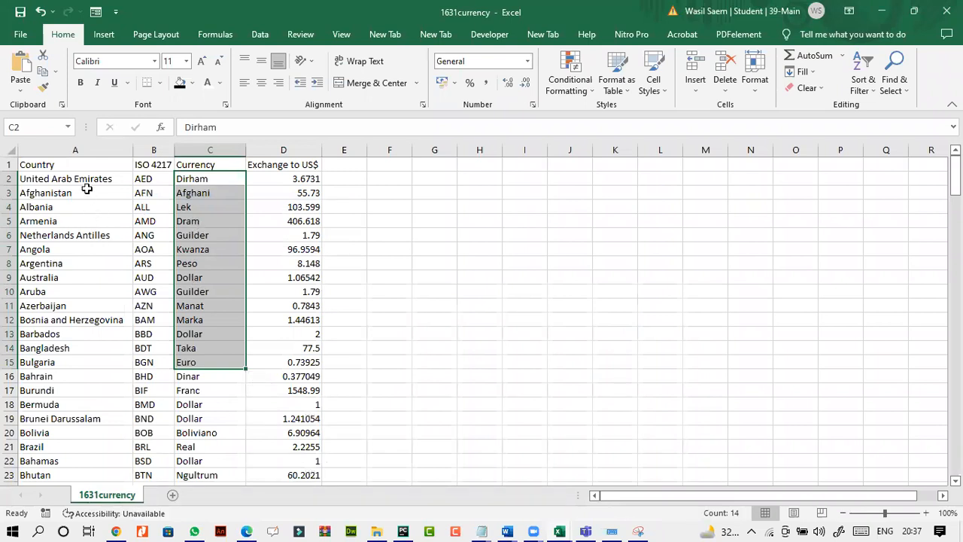
- Review the possible lookup ranges from row 2, comparing columns A to C with columns A to D
drag(90, 180, 93, 460)
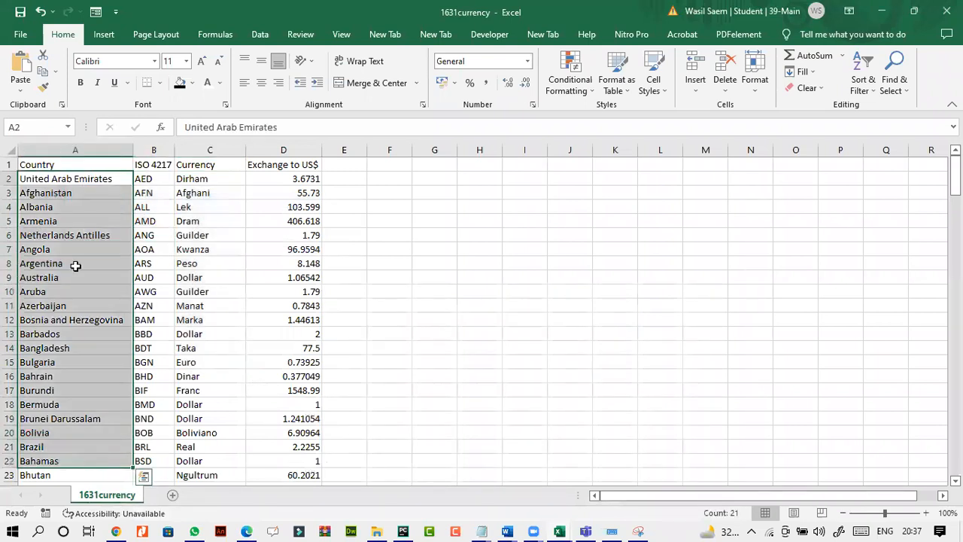
click(75, 265)
drag(77, 178, 218, 419)
click(88, 183)
drag(87, 184, 226, 433)
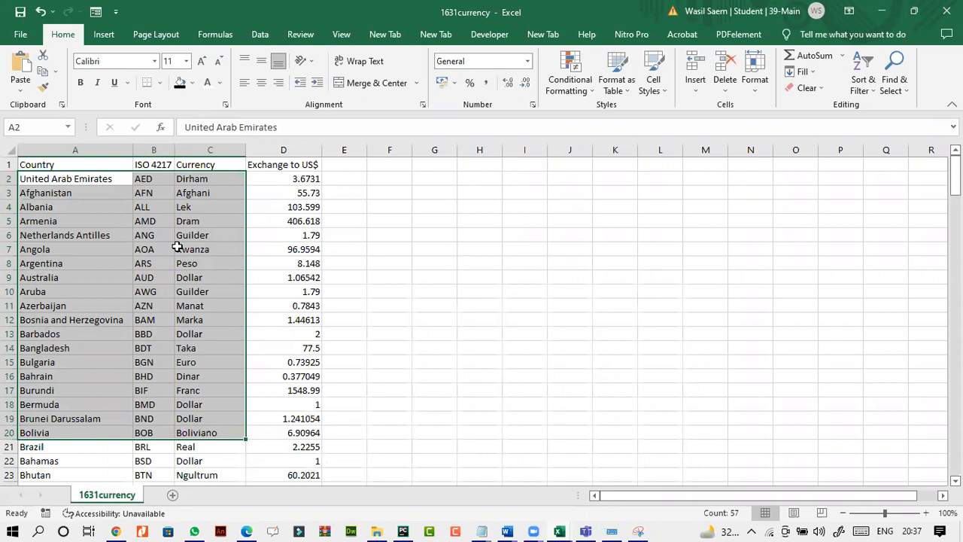
drag(42, 178, 312, 417)
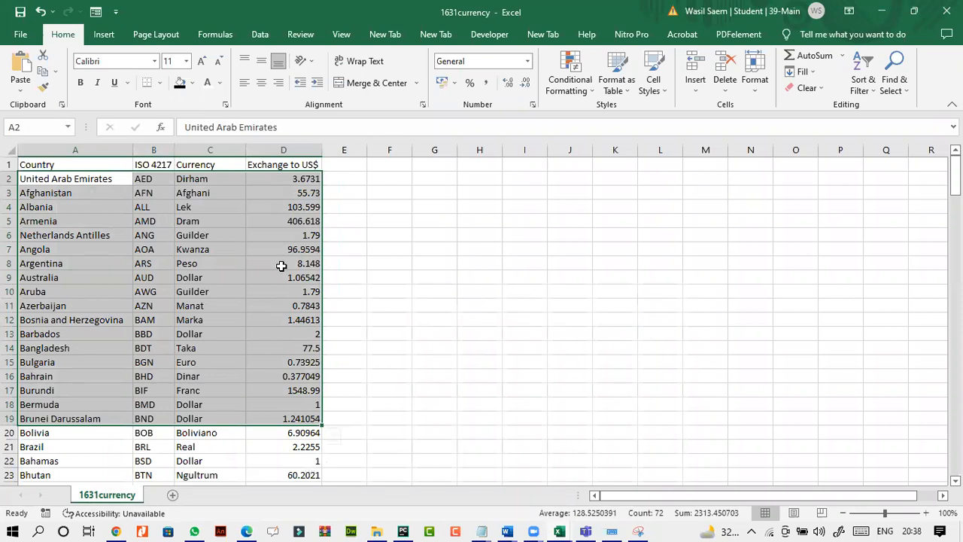
- Tick off question 17 with a pen mark on the exam paper in Edge, and move on to question 18
click(249, 532)
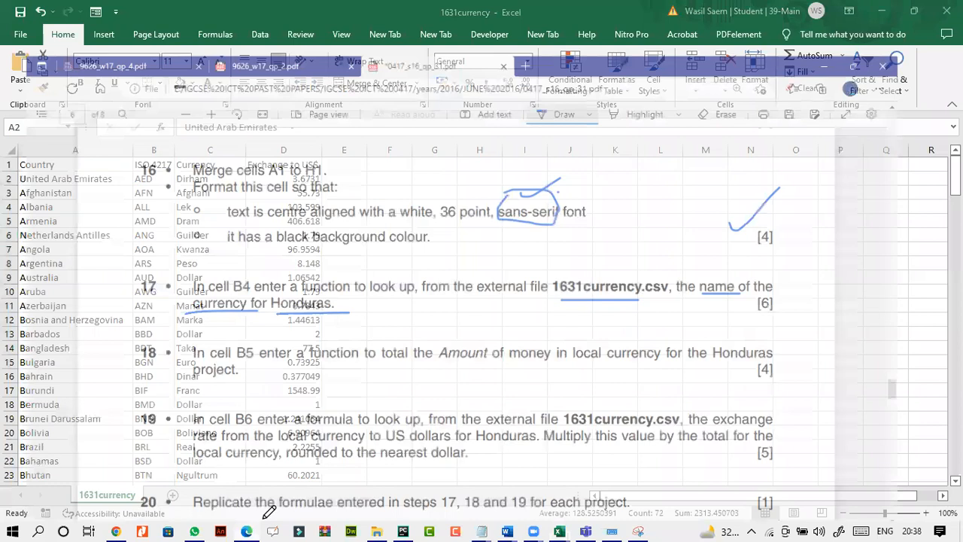
drag(779, 266, 832, 234)
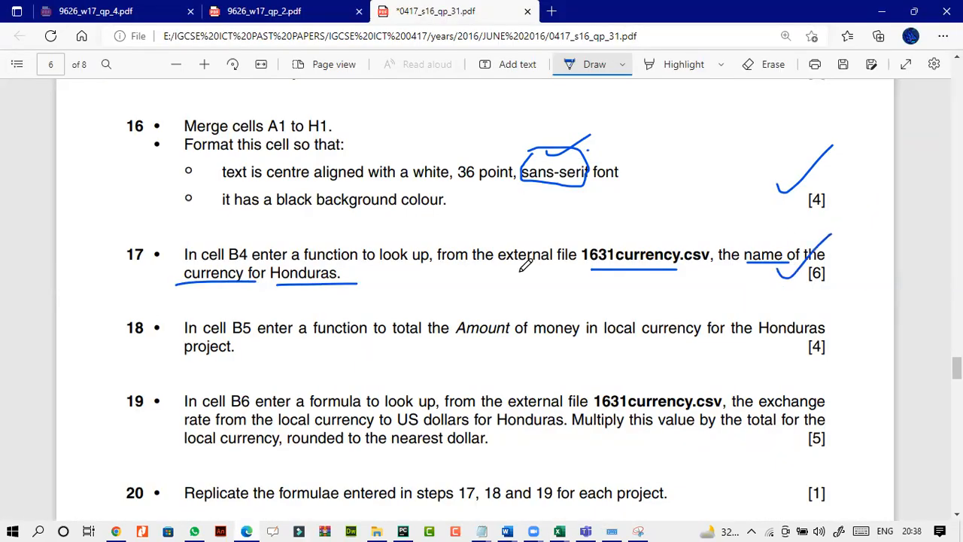
scroll(520, 269, down, 1)
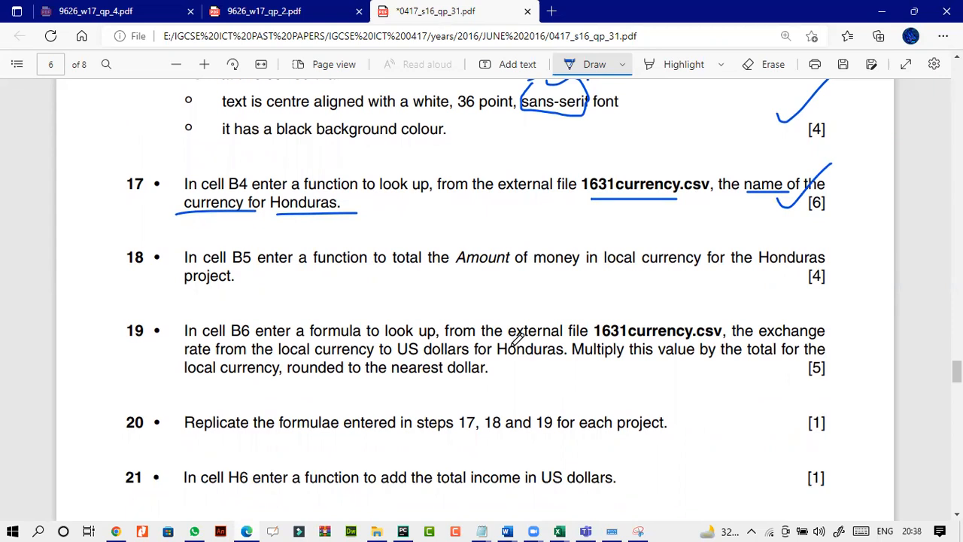
- Switch to the 1631sheet workbook in Excel, select cell B5 and recheck question 18's wording in Edge
mouse_move(561, 532)
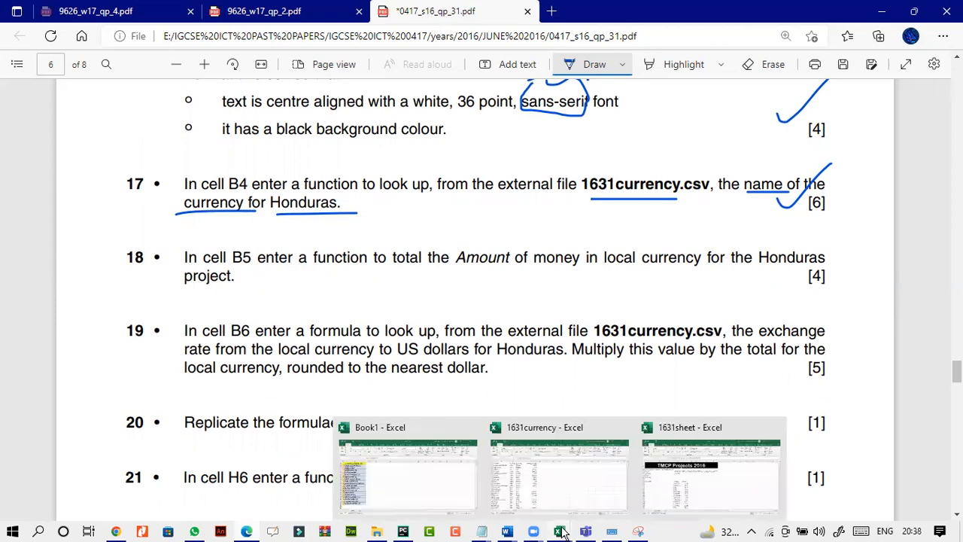
click(686, 480)
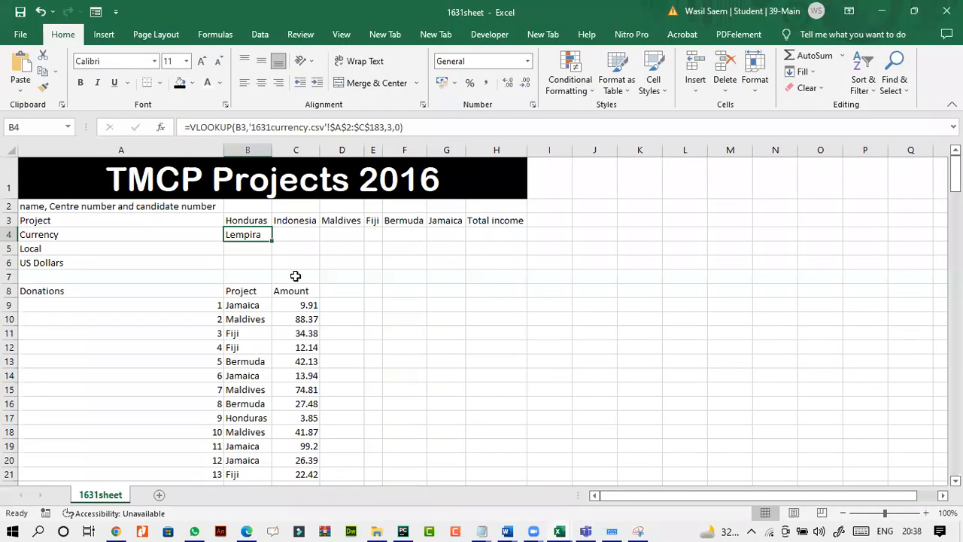
click(247, 249)
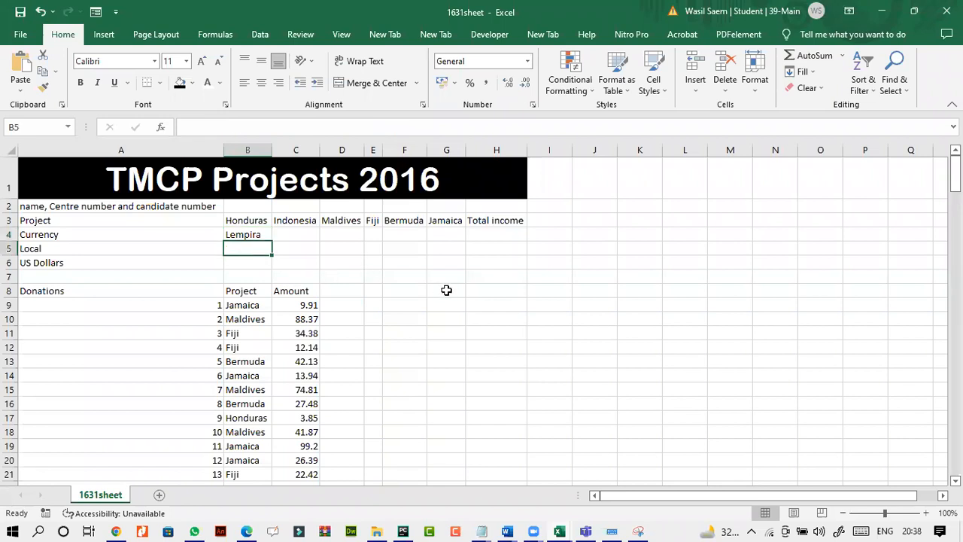
click(248, 531)
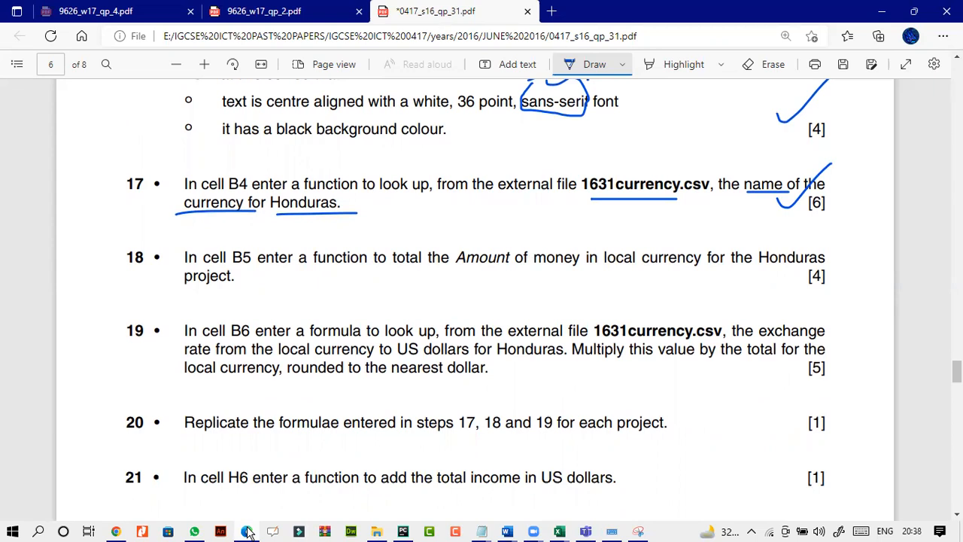
click(247, 531)
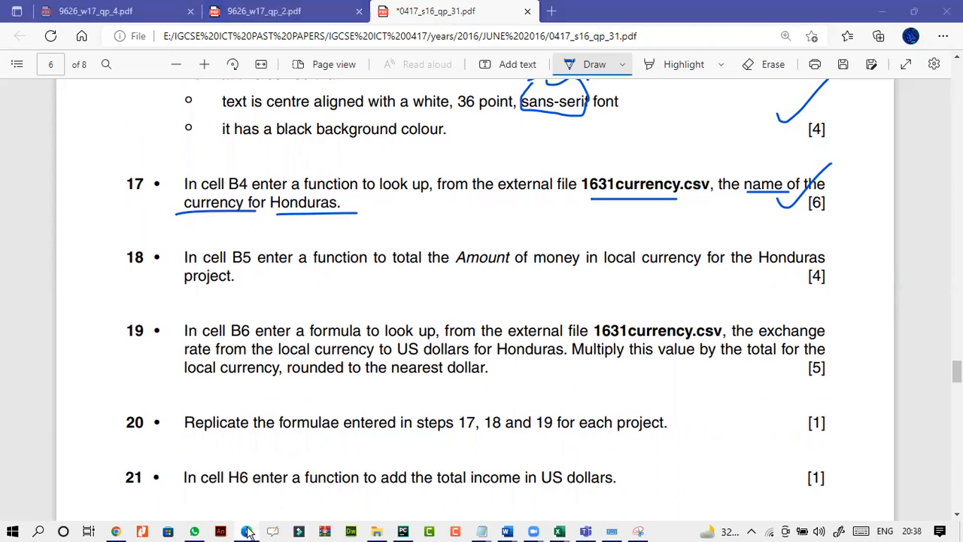
- Examine the Project column of the 1631sheet donations list for Honduras entries
click(267, 344)
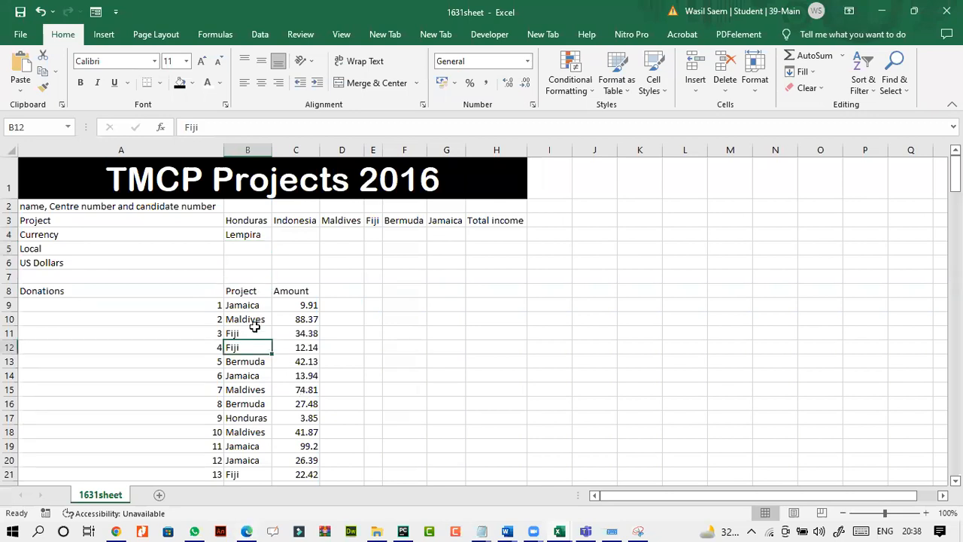
click(255, 319)
click(258, 416)
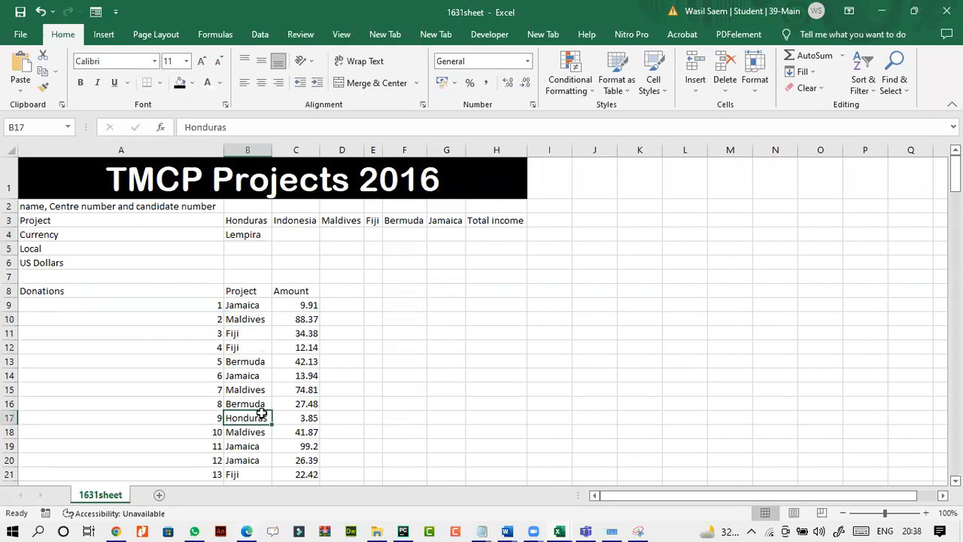
click(282, 390)
click(297, 360)
click(254, 305)
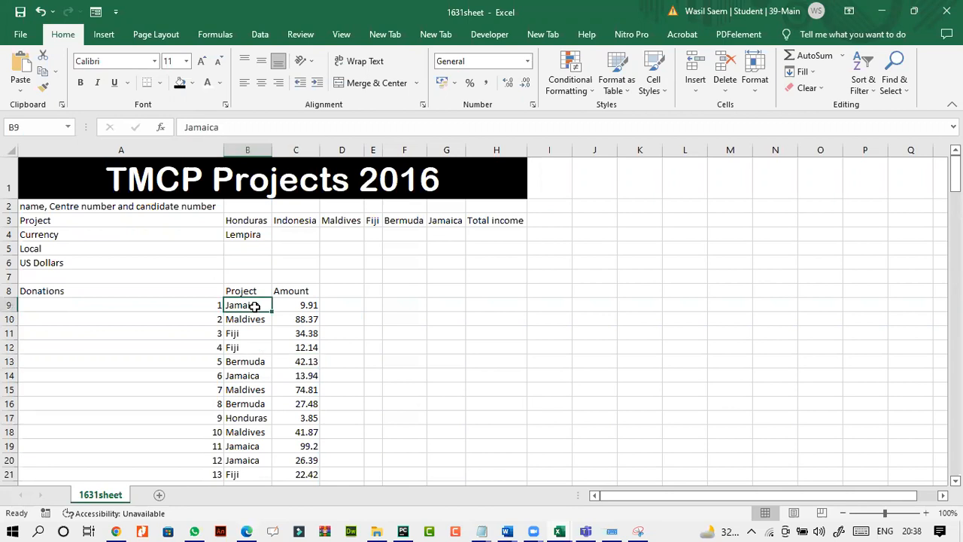
scroll(254, 307, down, 3)
click(248, 350)
click(252, 414)
key(Down)
scroll(252, 414, up, 3)
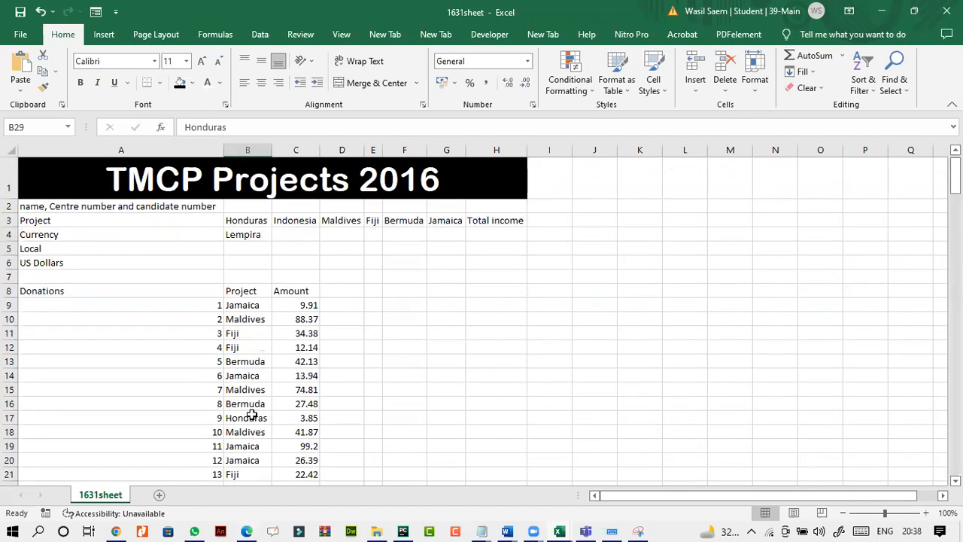
- Examine the Amount values that belong to the Honduras donations down the list
click(296, 306)
click(297, 320)
scroll(254, 382, down, 2)
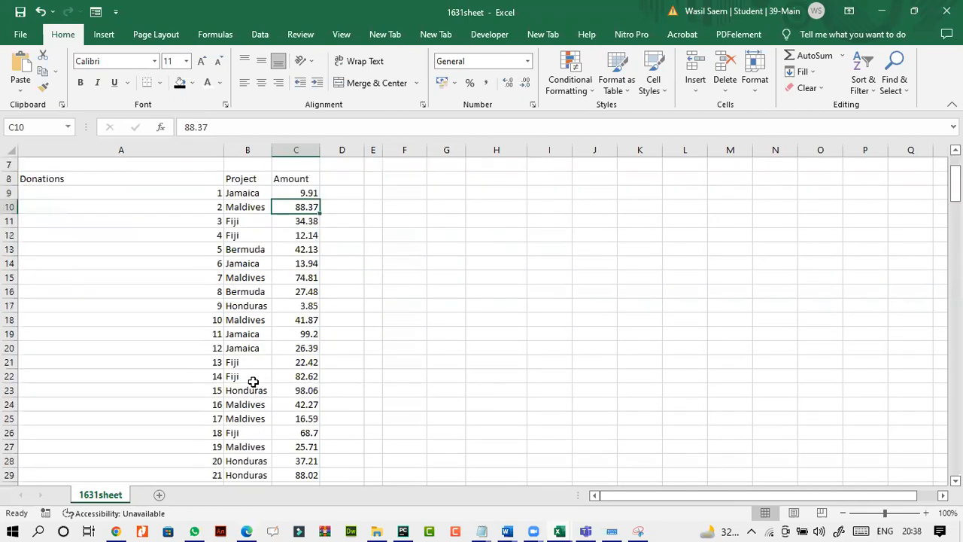
click(254, 390)
click(303, 390)
scroll(303, 390, up, 2)
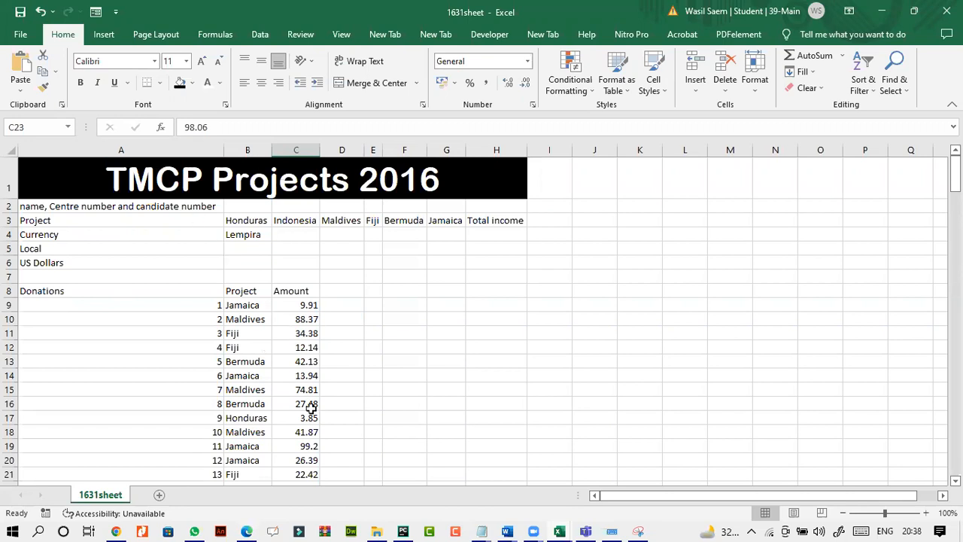
scroll(311, 406, down, 3)
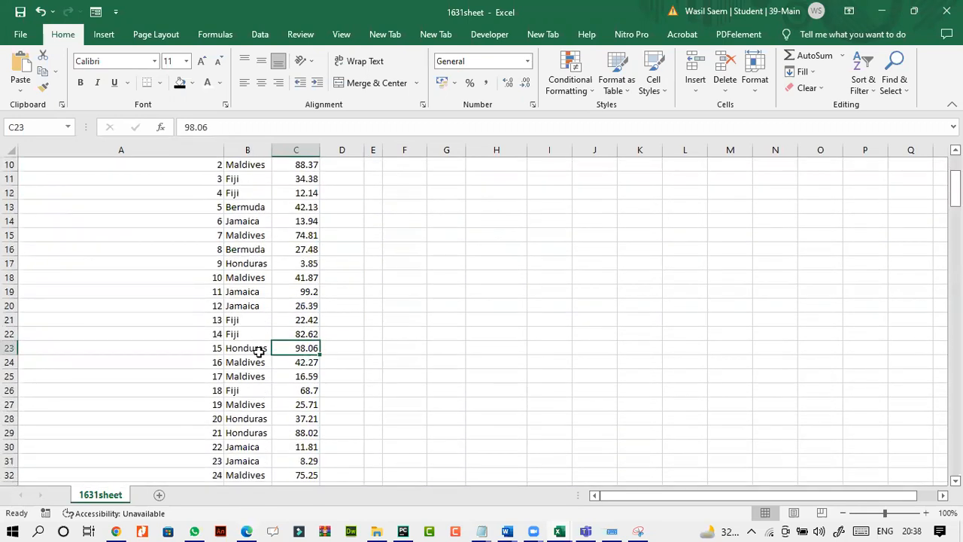
click(296, 415)
key(Down)
scroll(296, 413, down, 3)
click(295, 414)
scroll(296, 413, down, 1)
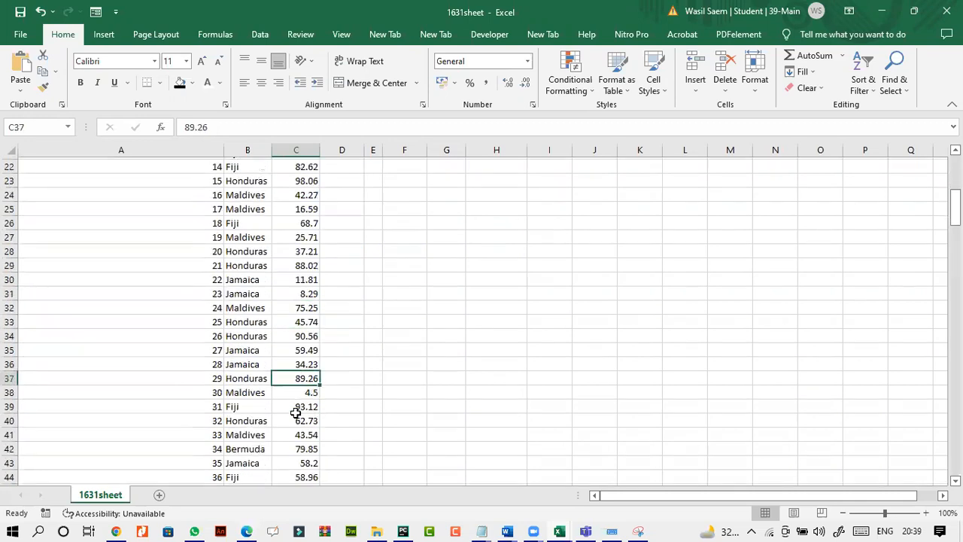
key(Down)
key(Down)
key(Down)
scroll(305, 328, up, 6)
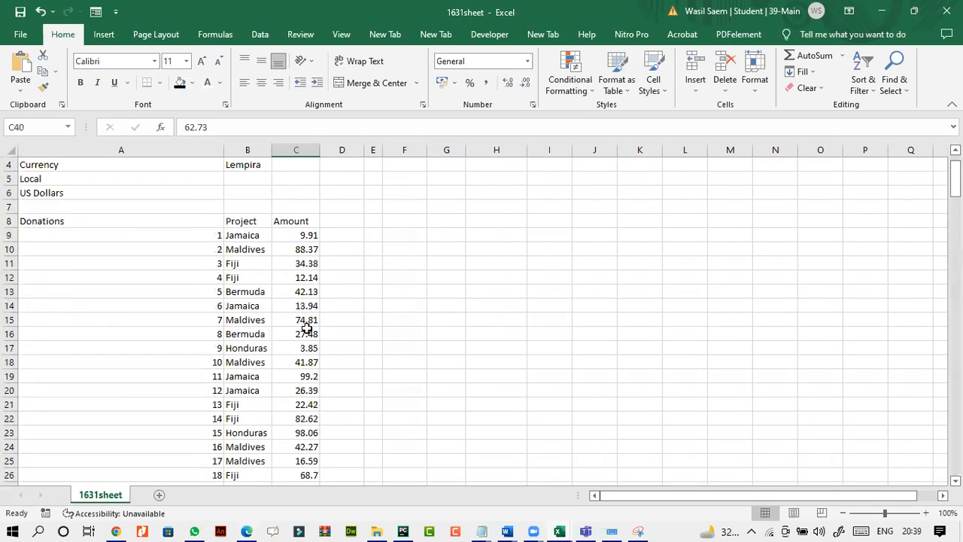
- Compare the Project and Amount data in the 1631sheet donations list with the table in the 1631currency workbook
drag(239, 235, 296, 405)
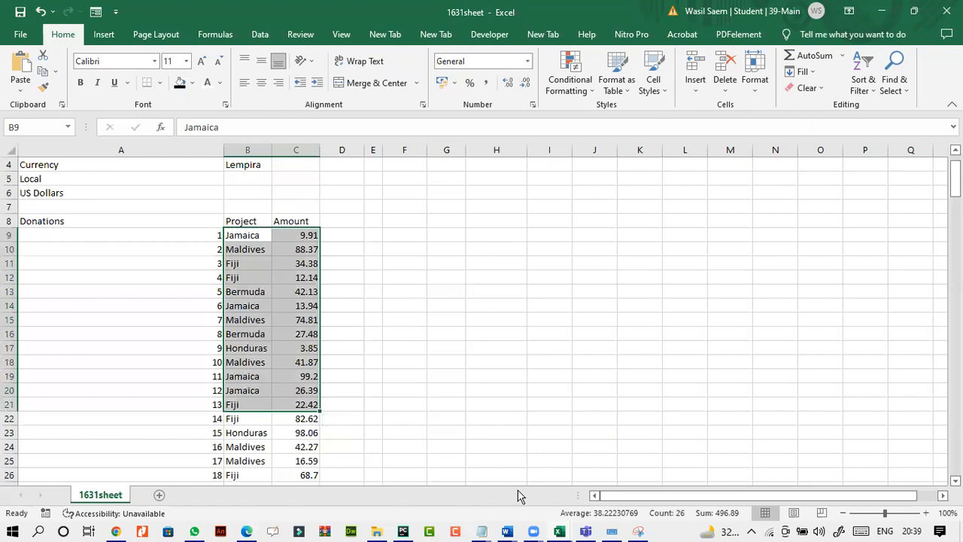
click(560, 531)
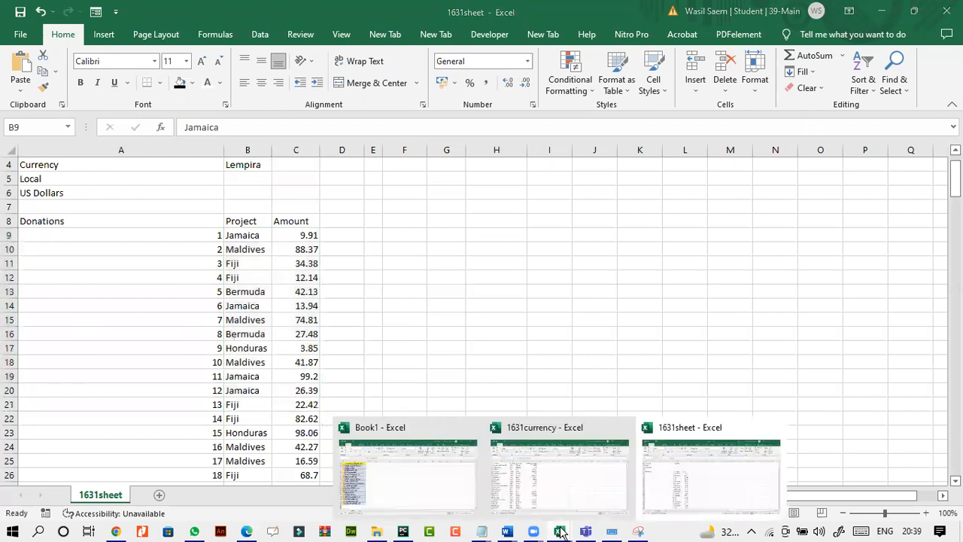
click(676, 485)
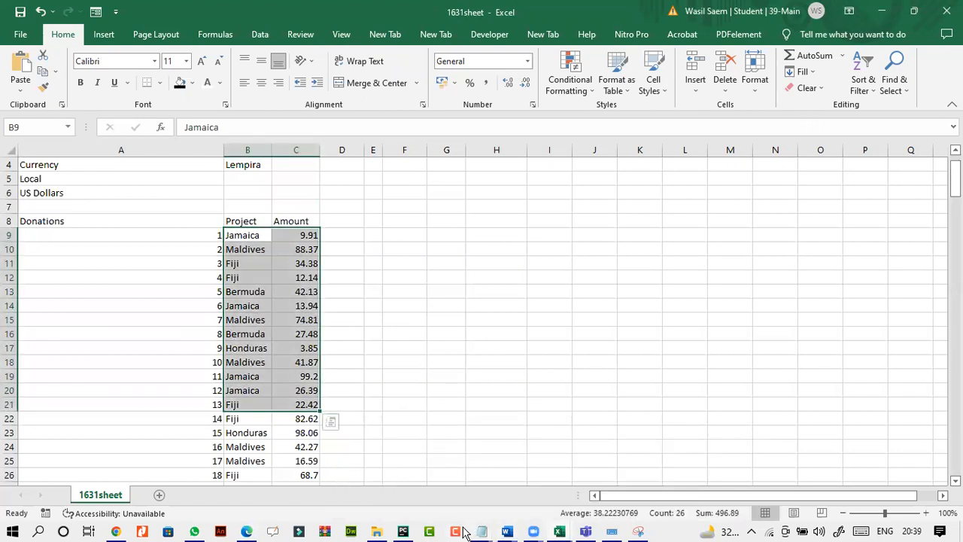
click(558, 532)
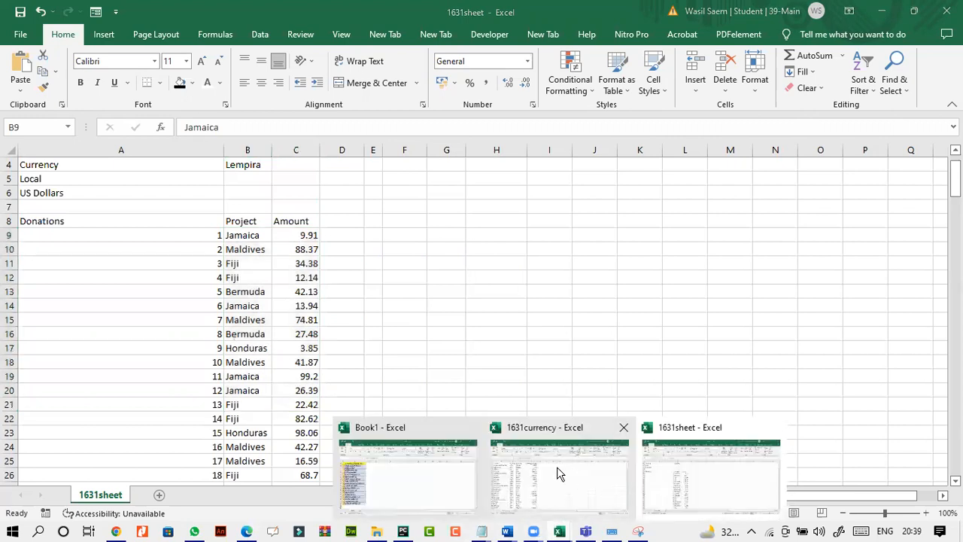
click(559, 473)
click(559, 533)
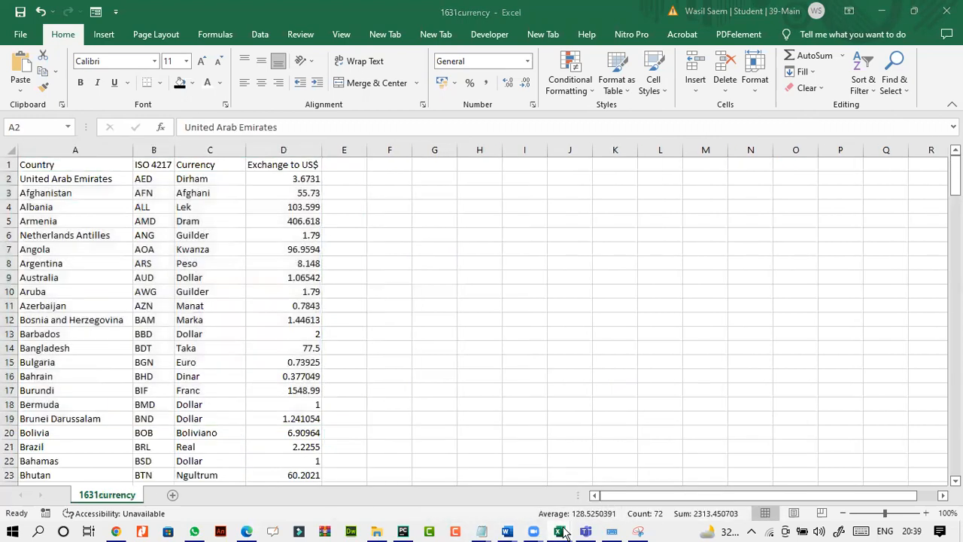
click(680, 487)
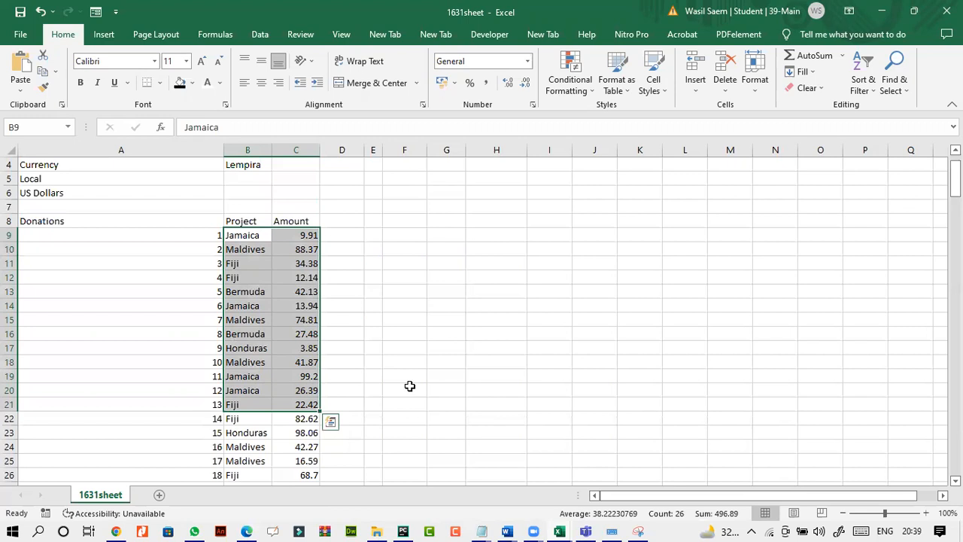
click(410, 386)
- Begin a SUMIF function in cell B5 with the Project entries $B$9:$B$198 as its absolute criteria range
scroll(432, 390, up, 2)
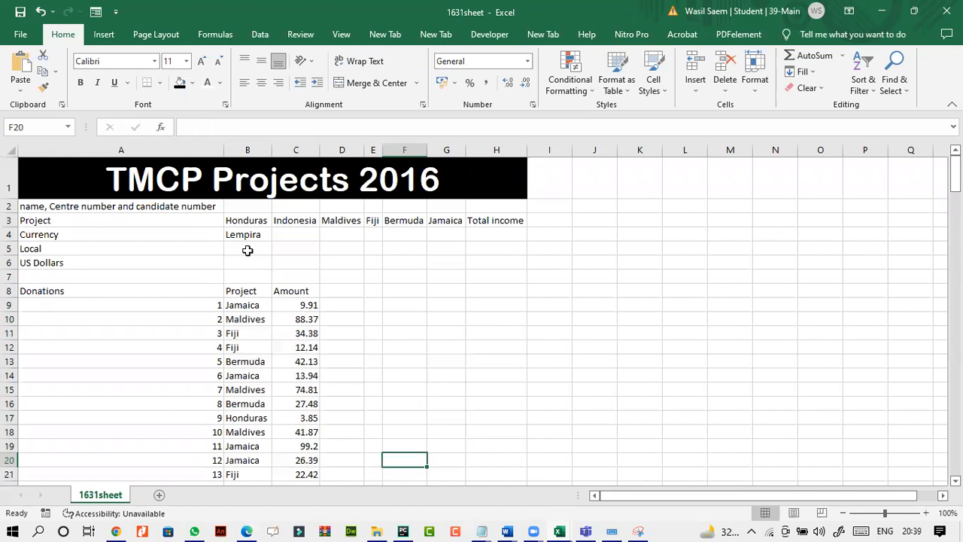
click(248, 250)
click(260, 128)
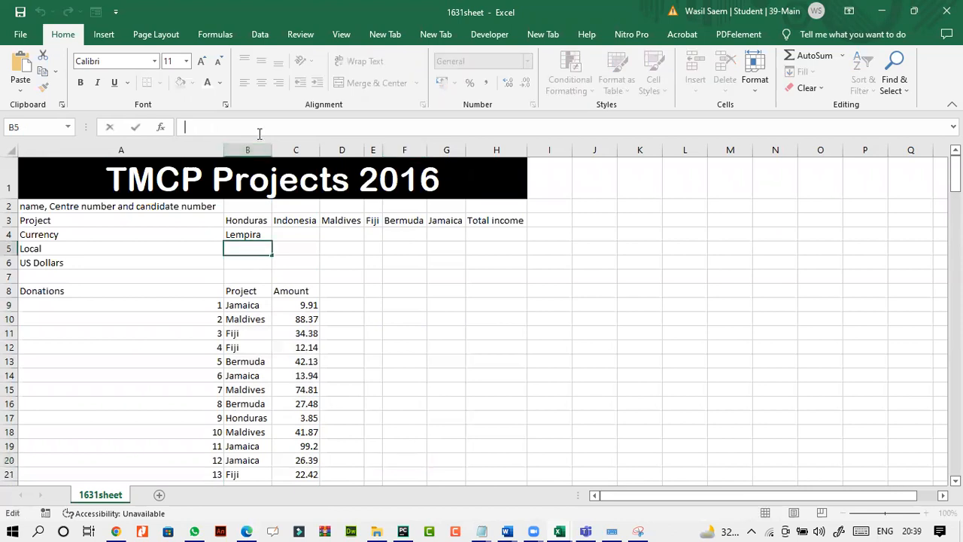
text(=sumif)
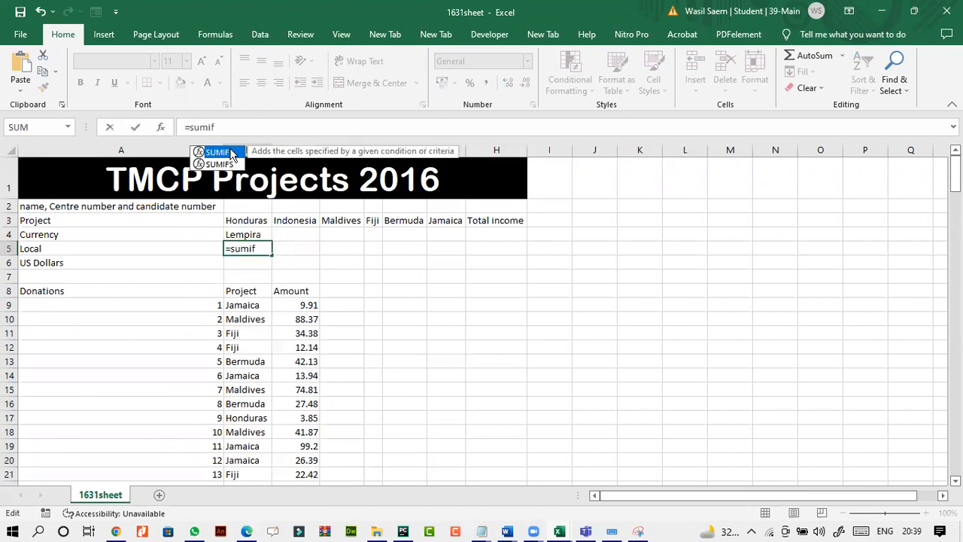
double_click(234, 155)
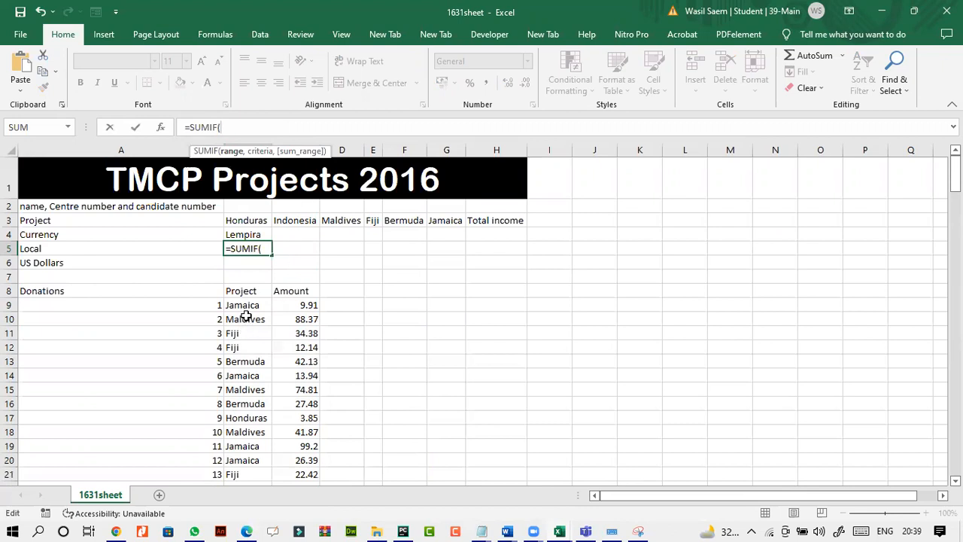
drag(249, 305, 243, 399)
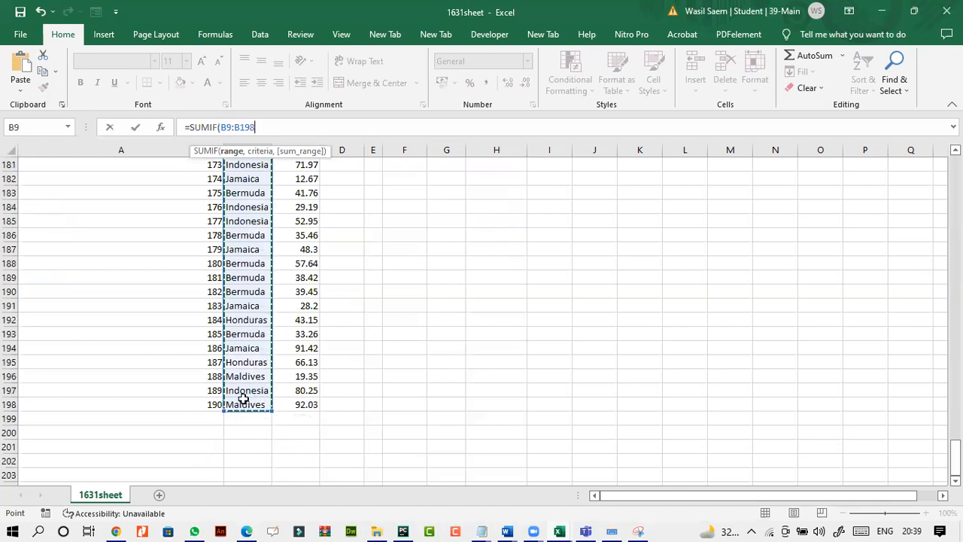
key(F4)
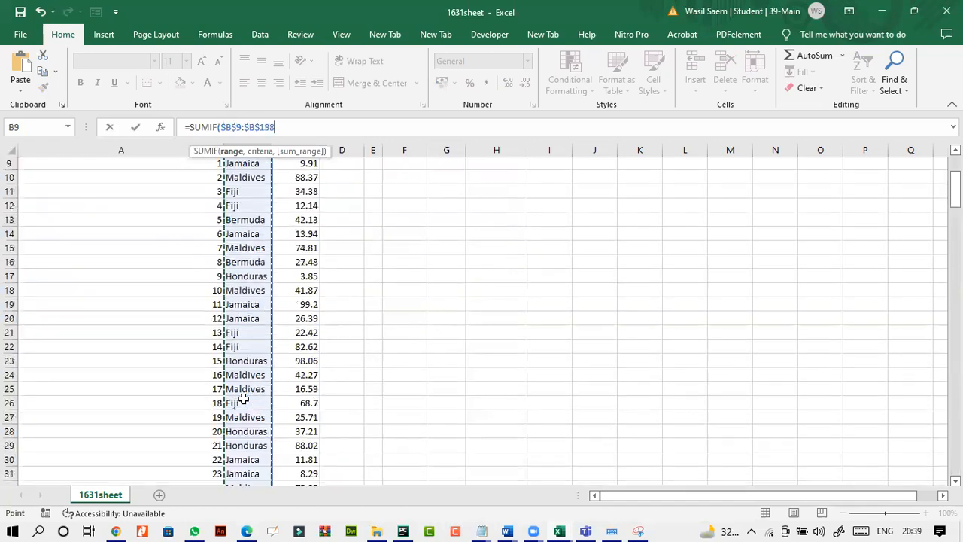
text(,)
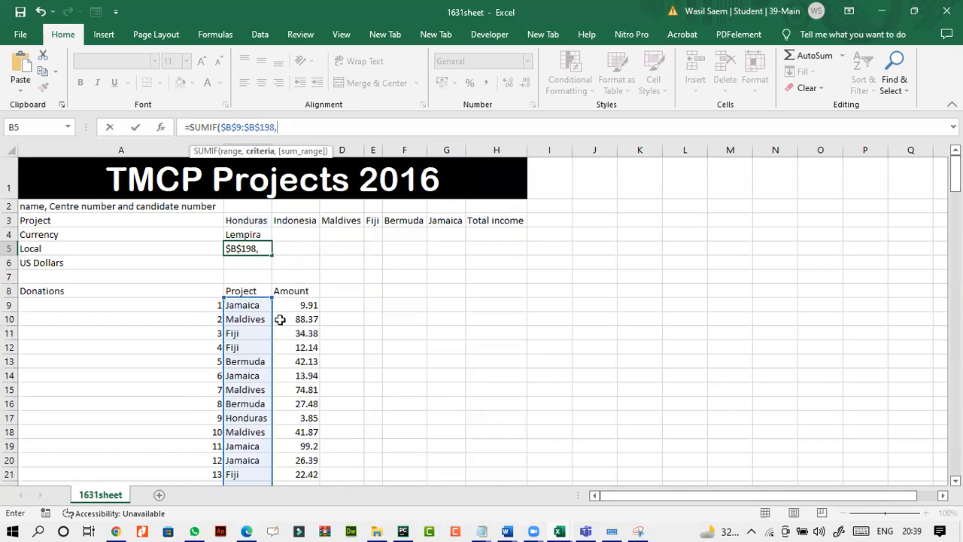
- Complete the SUMIF in B5 with B3 as the criterion and the absolute Amount range $C$9:$C$198 as the sum range
click(245, 223)
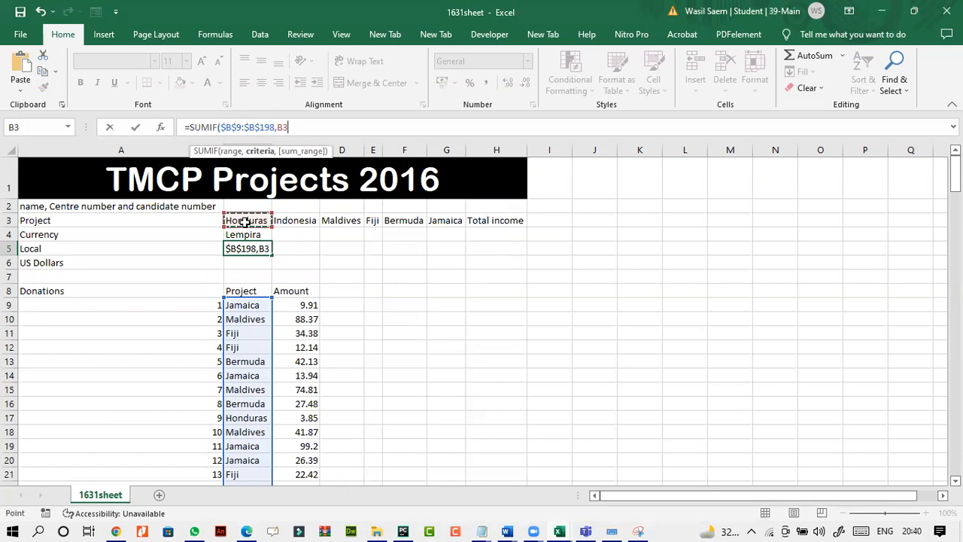
text(,)
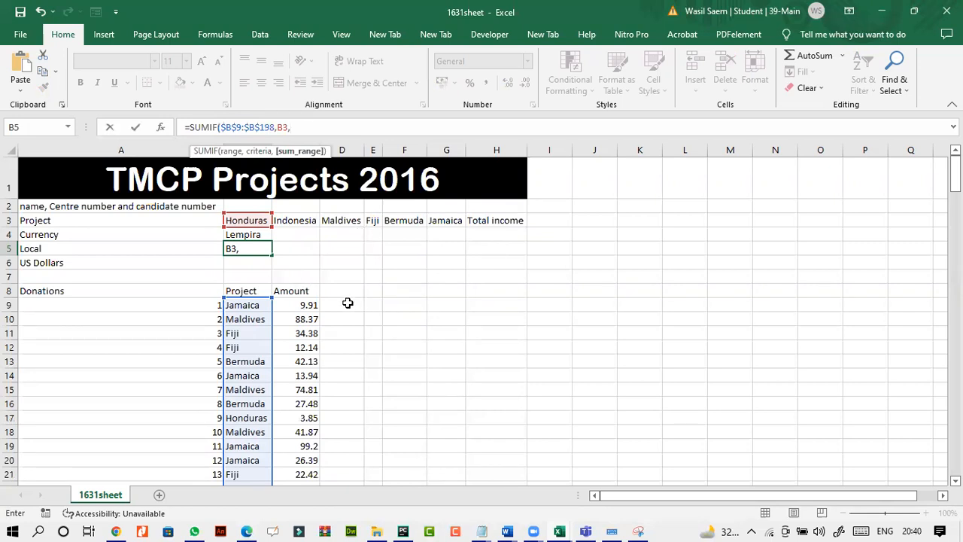
drag(307, 305, 253, 491)
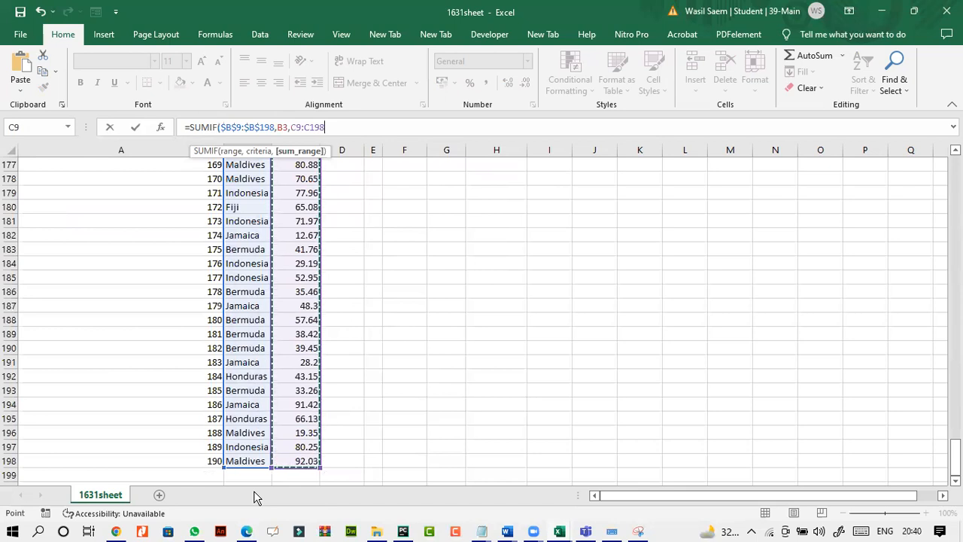
key(F4)
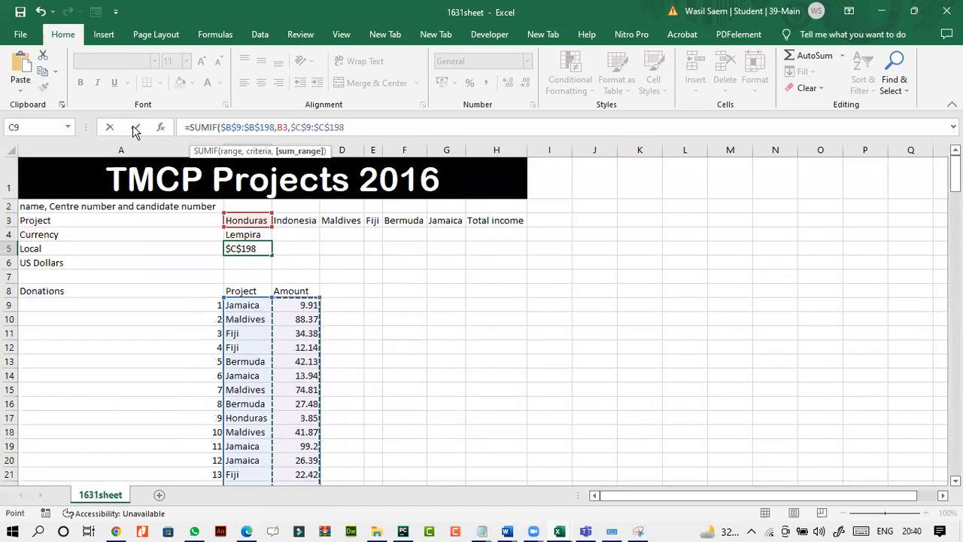
click(134, 128)
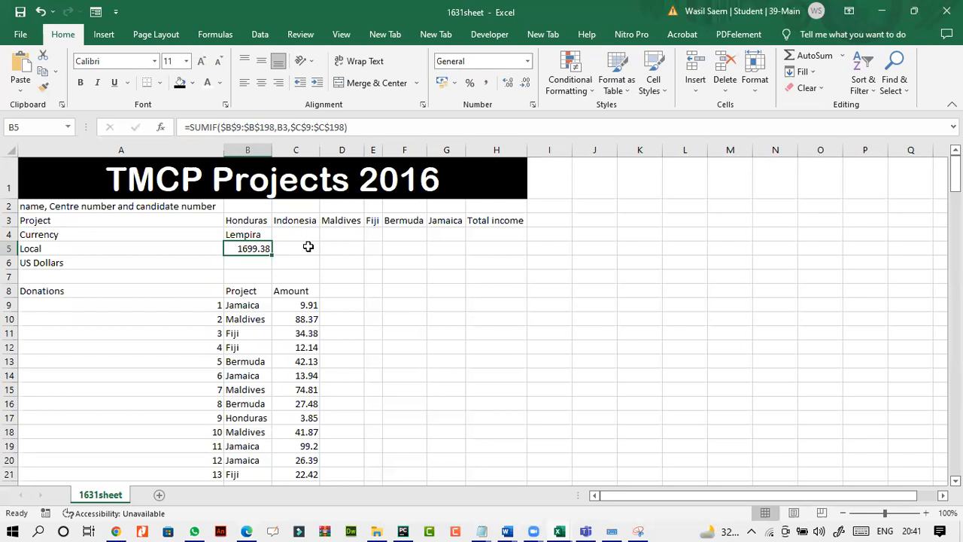
- Switch to the exam paper in Edge, tick off question 18 with the pen and read question 19
click(246, 532)
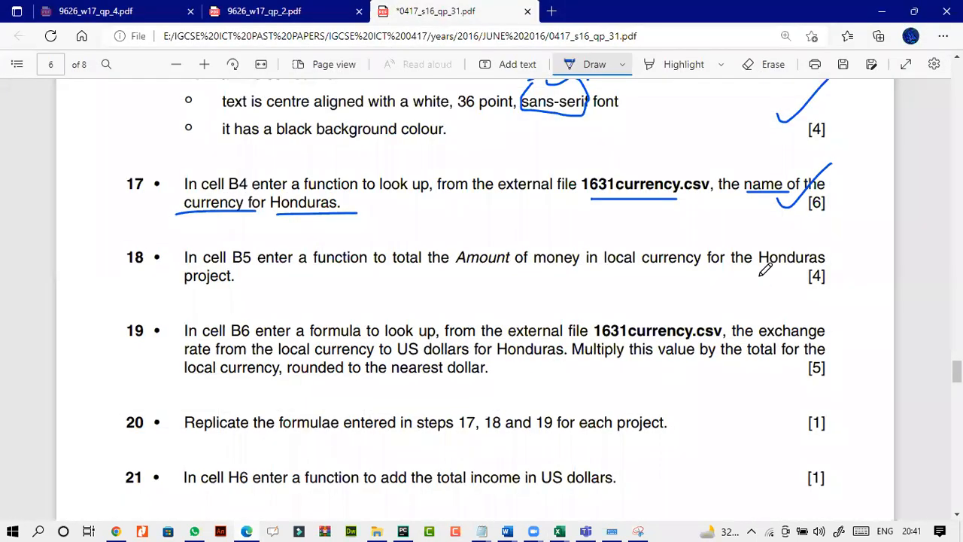
drag(760, 278, 788, 275)
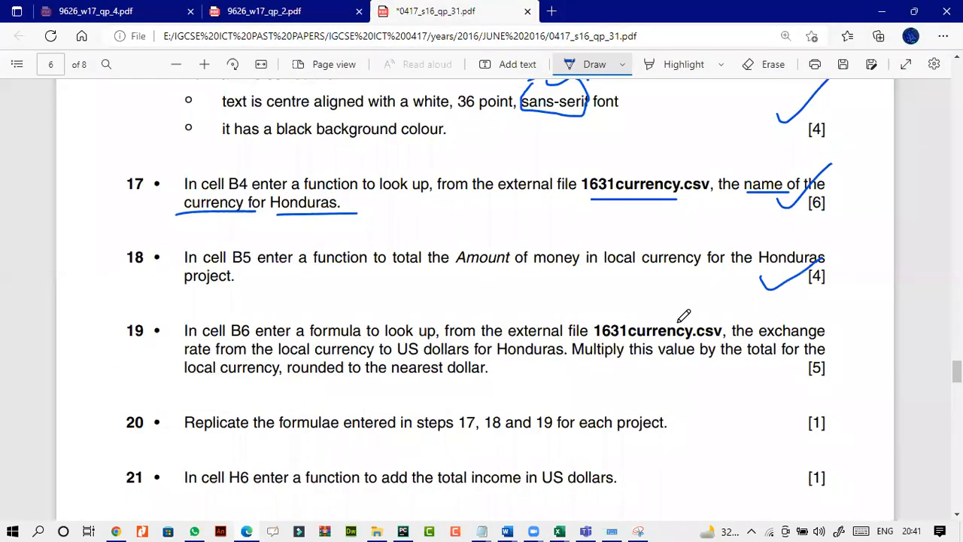
scroll(681, 319, down, 1)
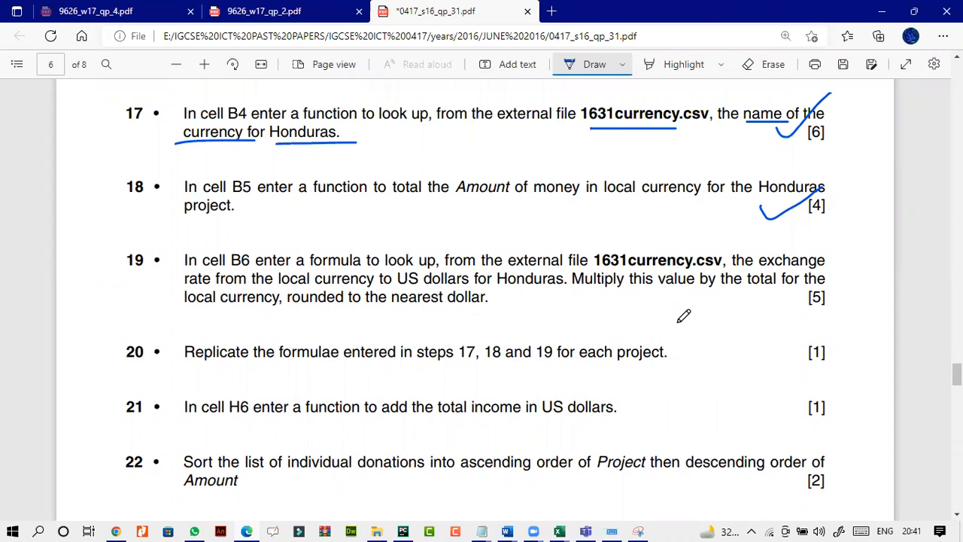
- Switch to the 1631sheet workbook in Excel and begin a VLOOKUP in cell B6 with B3 as the lookup value
click(559, 532)
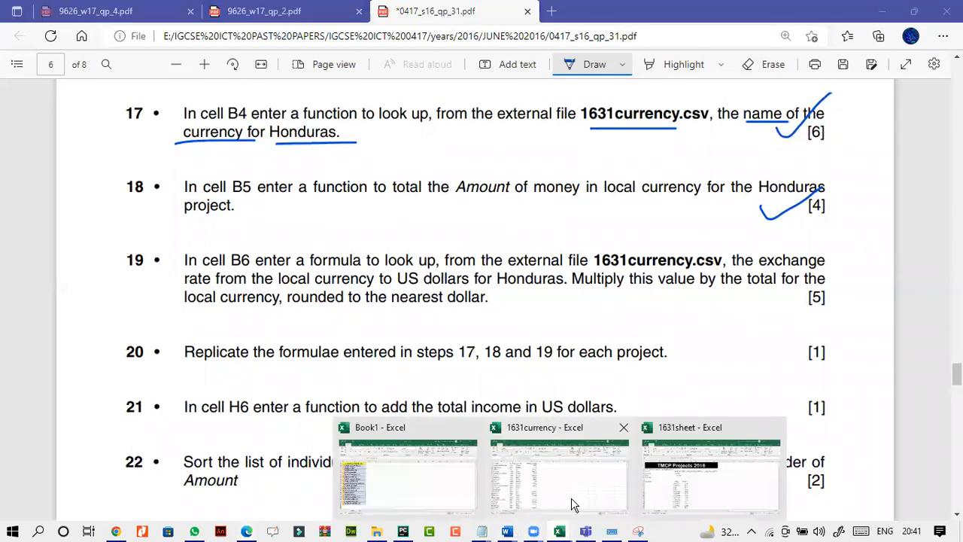
click(667, 482)
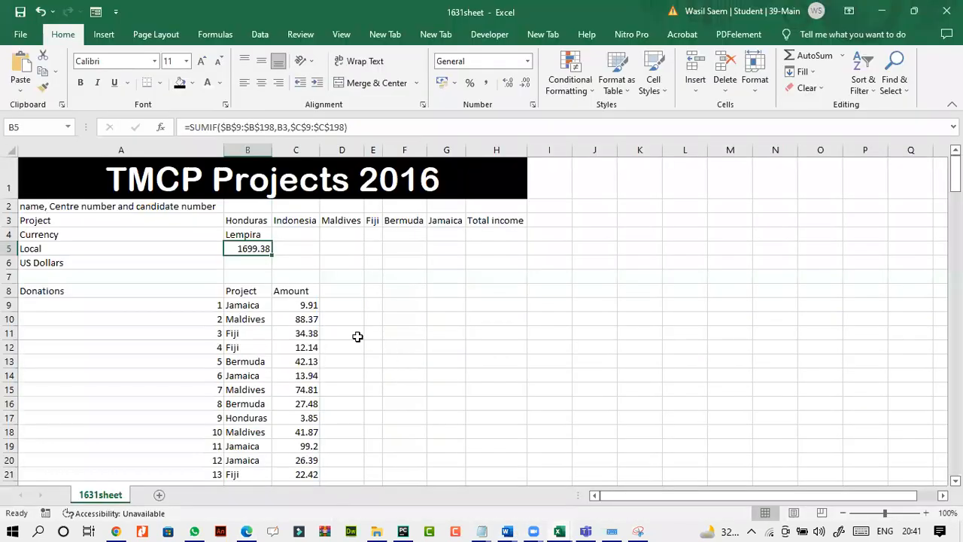
click(251, 265)
click(254, 128)
text(=v)
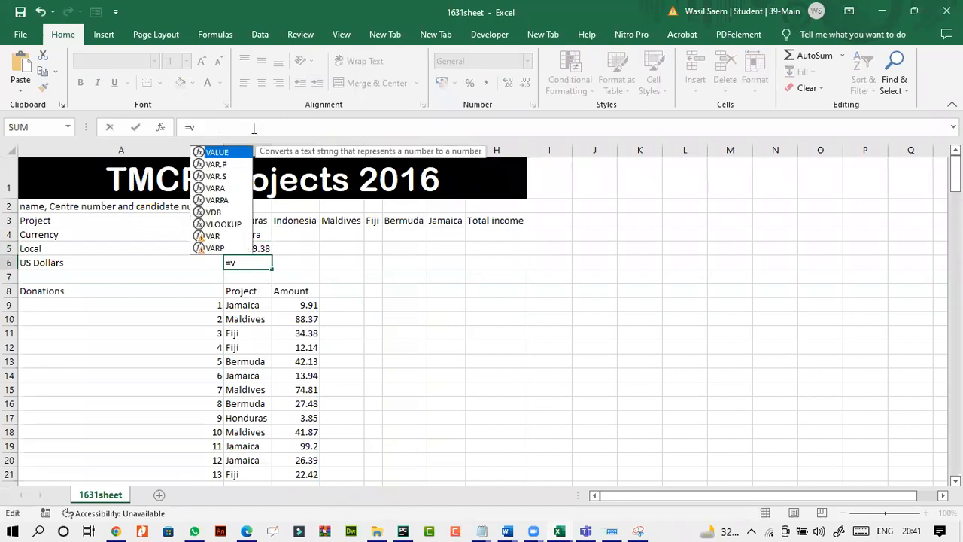
key(Tab)
click(250, 220)
text(,)
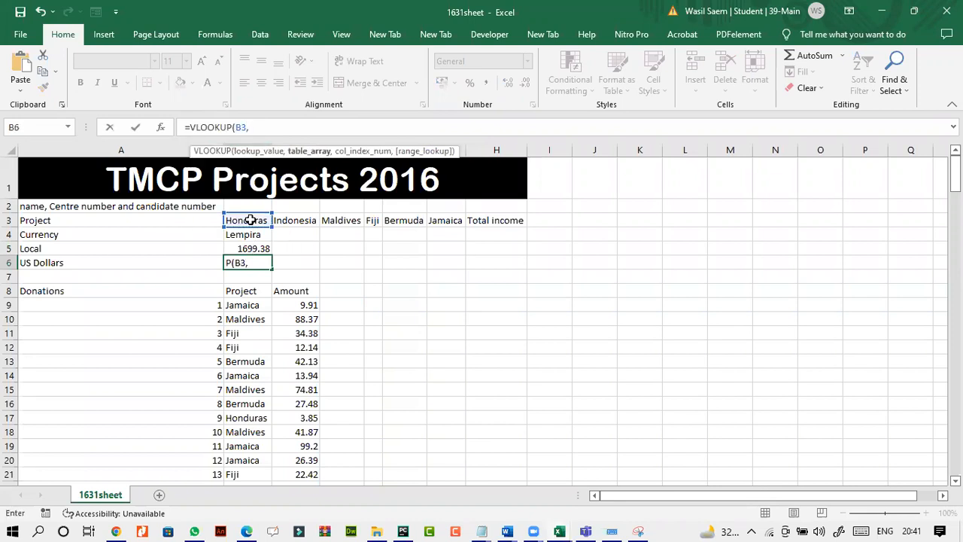
- Complete the B6 VLOOKUP with the 1631currency.csv range $A$2:$D$183, column index 4 and exact match 0
mouse_move(561, 529)
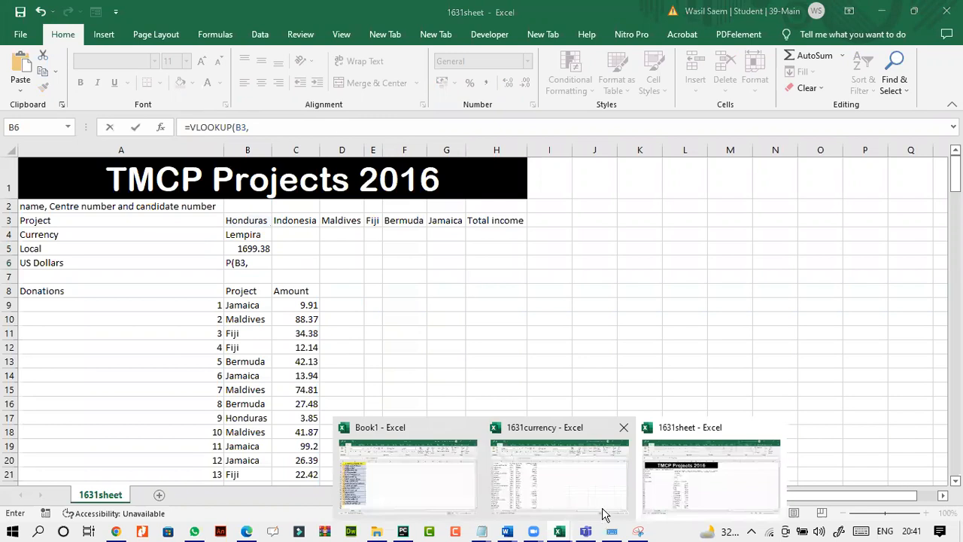
click(560, 470)
drag(69, 177, 297, 399)
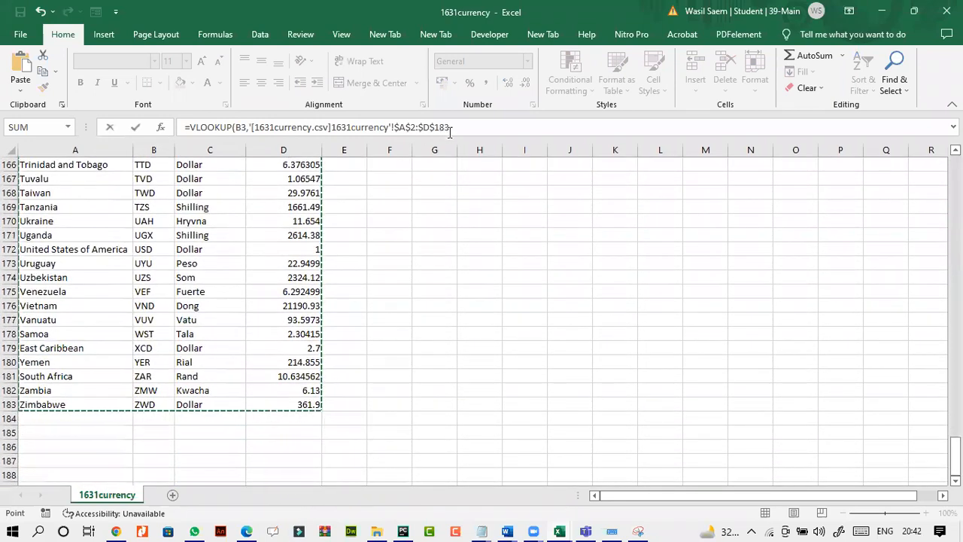
click(459, 130)
text(,)
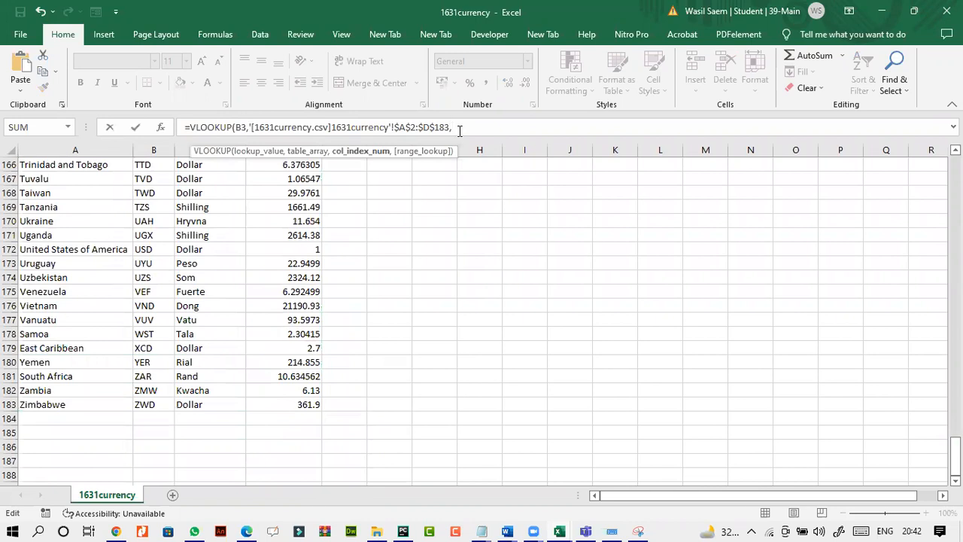
drag(956, 453, 947, 154)
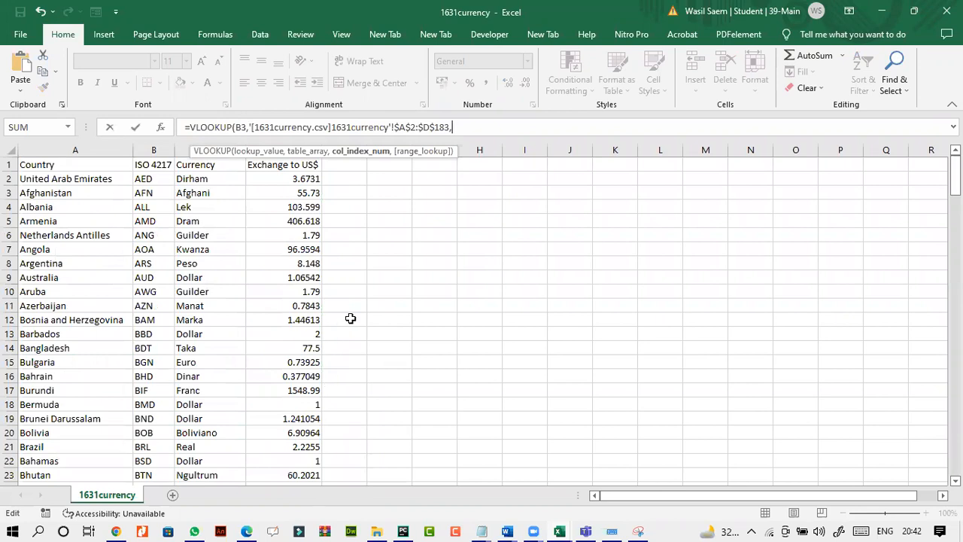
text(4,0)
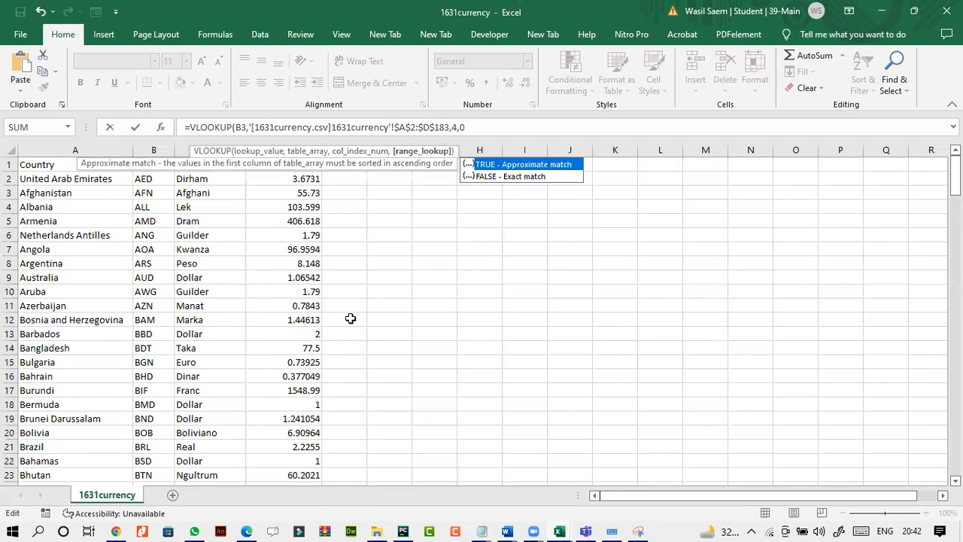
click(139, 128)
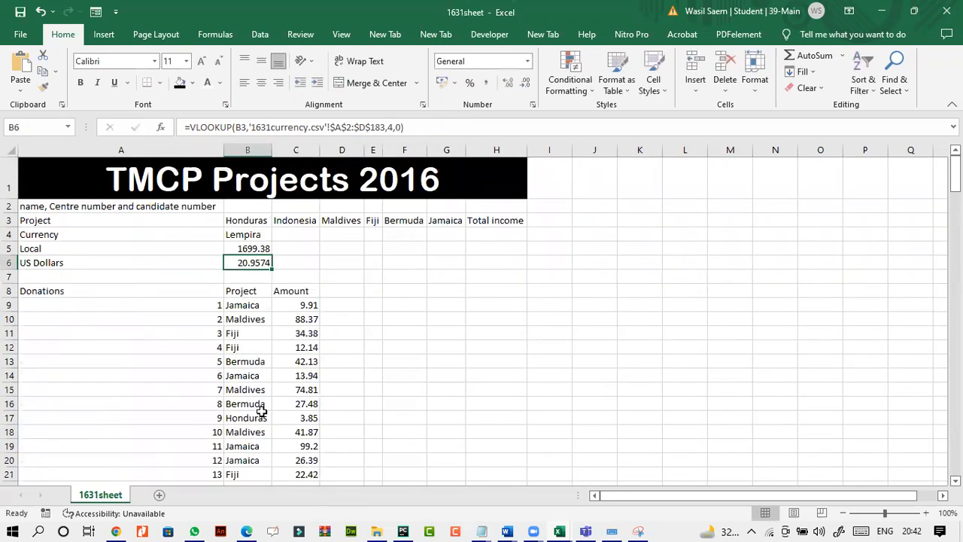
- Recheck question 19's multiplication and rounding requirements in Edge, and return to the 1631sheet workbook in Excel
click(247, 531)
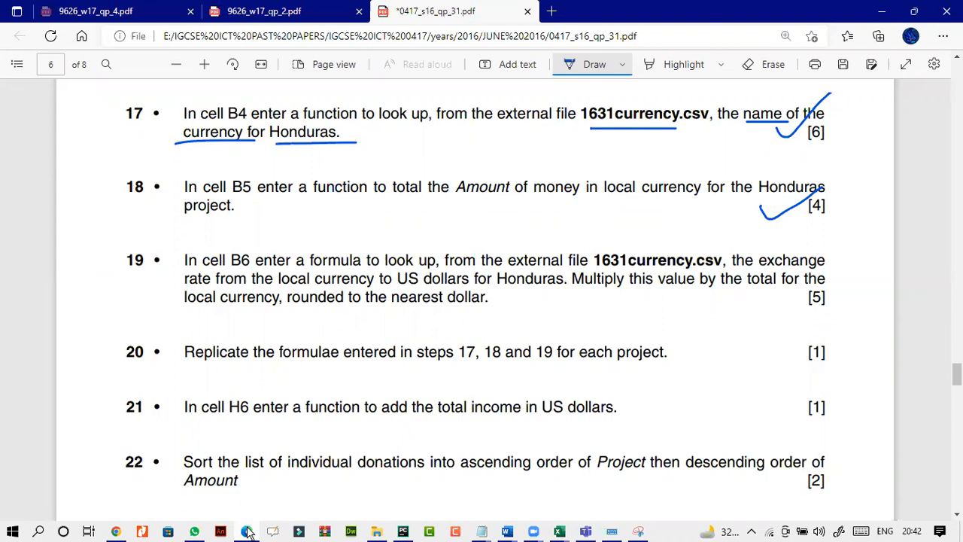
click(247, 532)
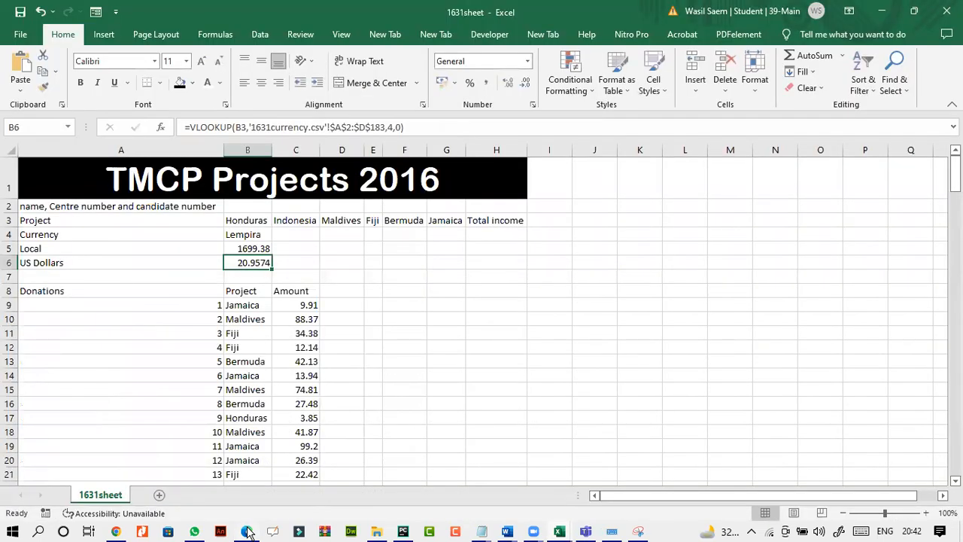
click(248, 531)
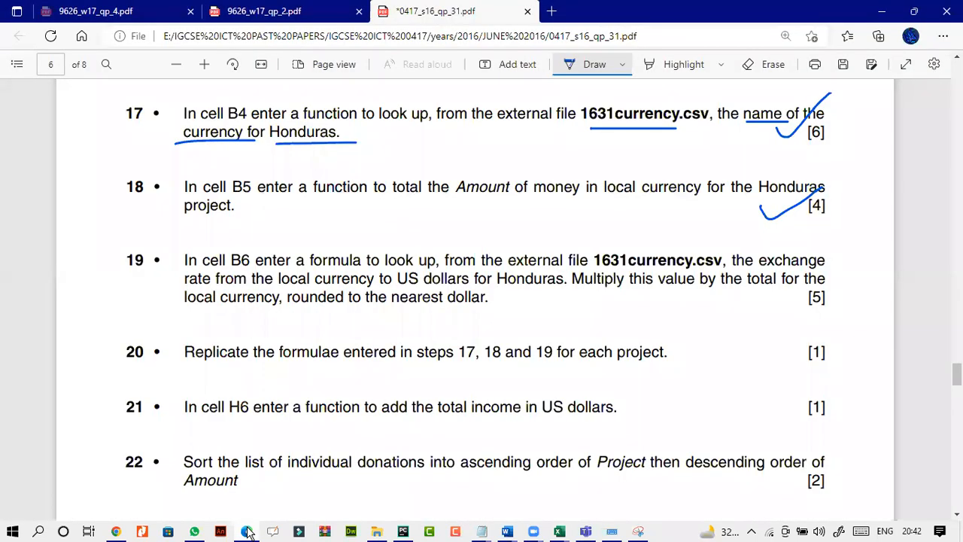
click(248, 531)
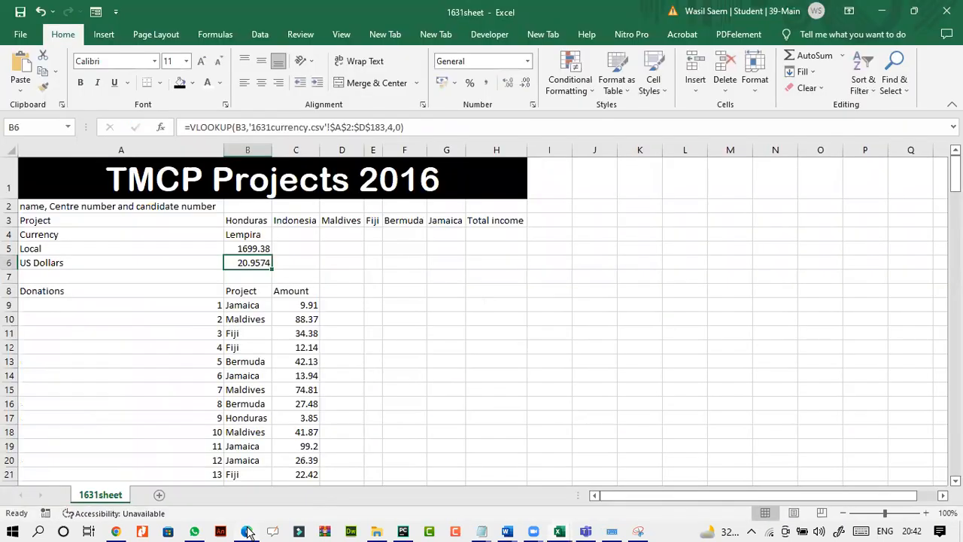
- Reread question 19 in the Edge exam paper to check what B6 must calculate, leaving the B6 formula unedited in Excel
click(428, 134)
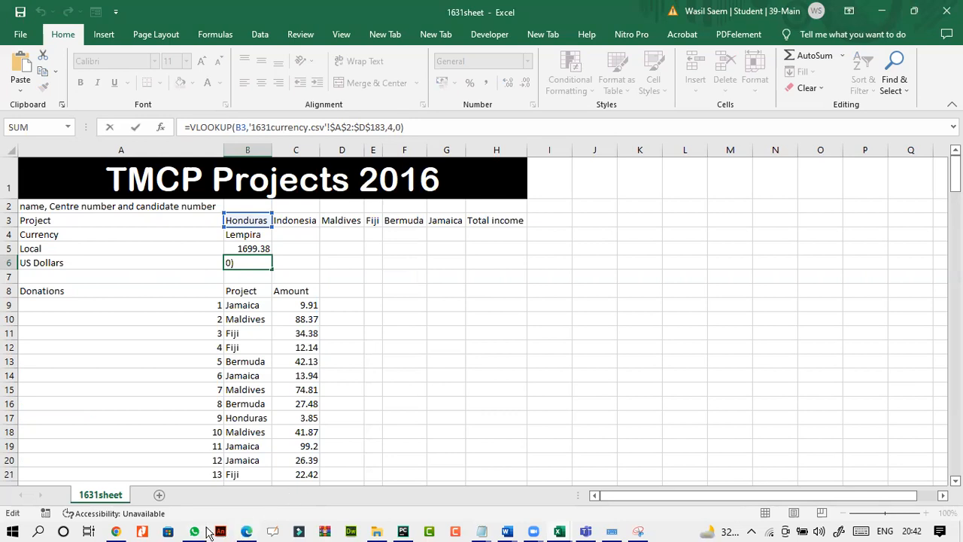
click(246, 531)
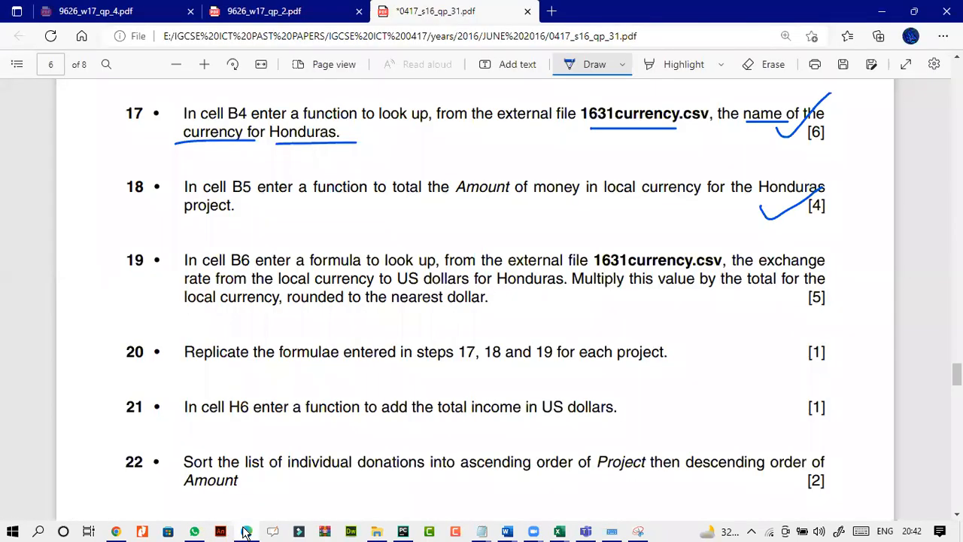
click(246, 531)
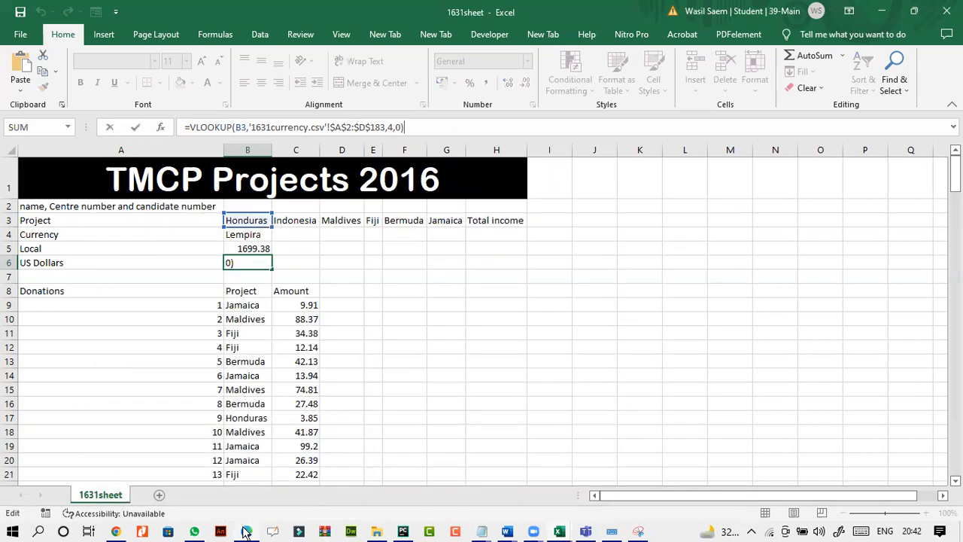
click(109, 127)
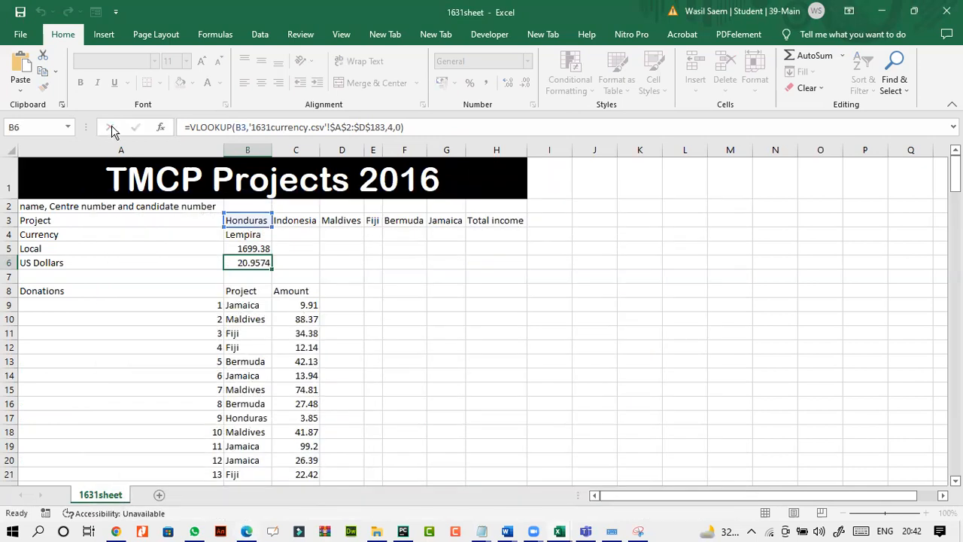
click(247, 531)
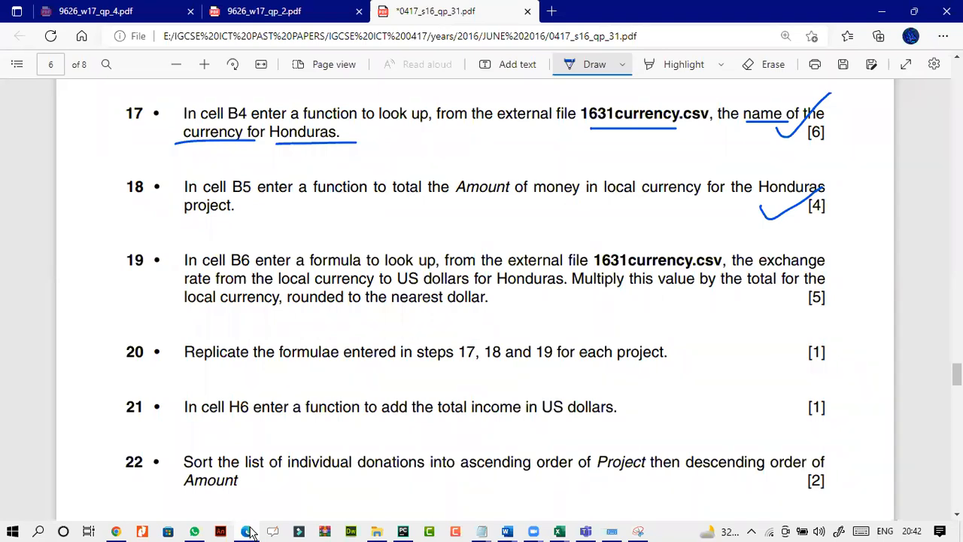
click(249, 532)
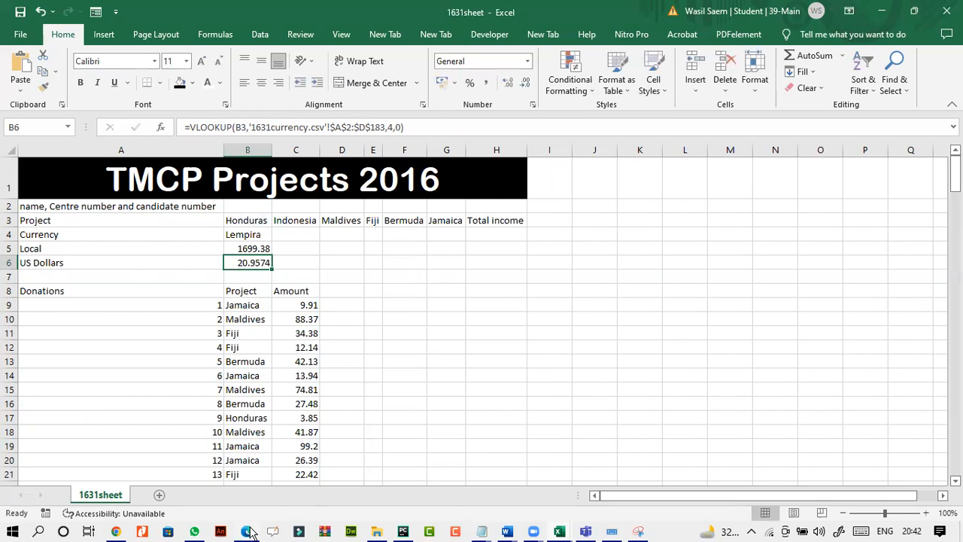
- Extend the VLOOKUP formula in cell B6 so the exchange rate is multiplied by the local total in B5
click(413, 129)
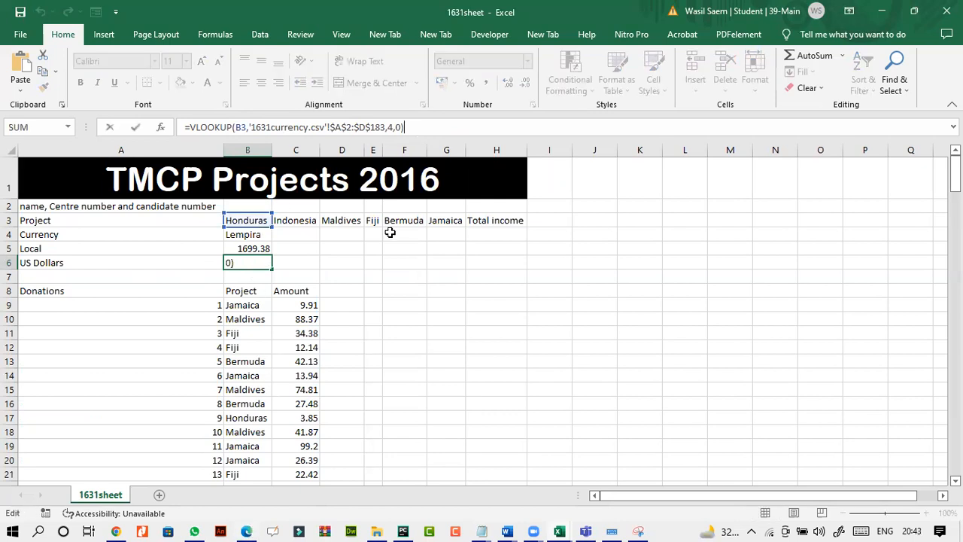
click(615, 529)
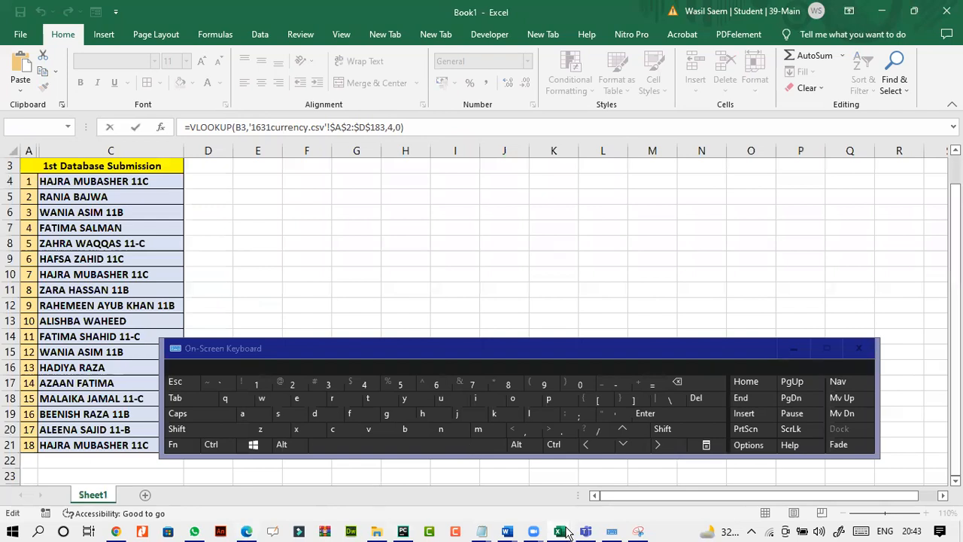
mouse_move(566, 533)
click(670, 497)
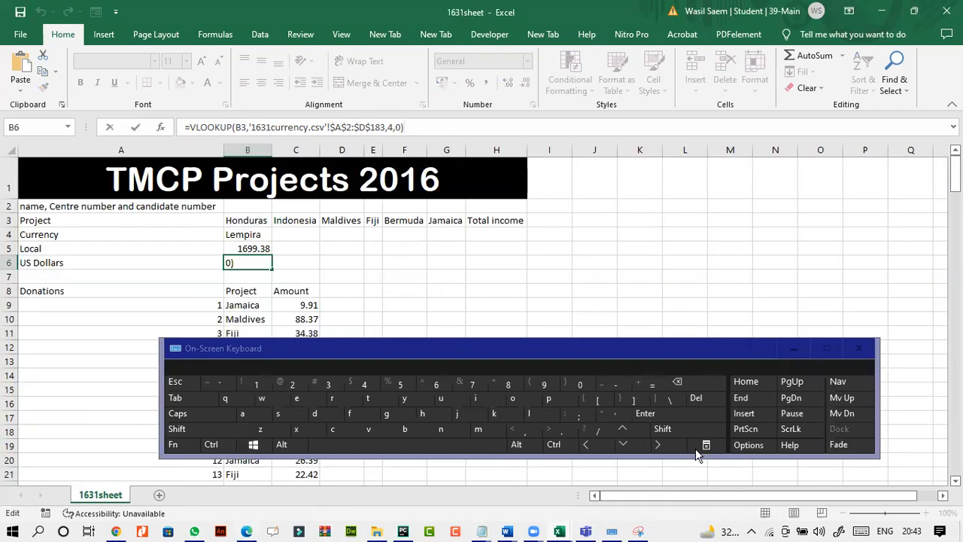
click(662, 429)
click(511, 385)
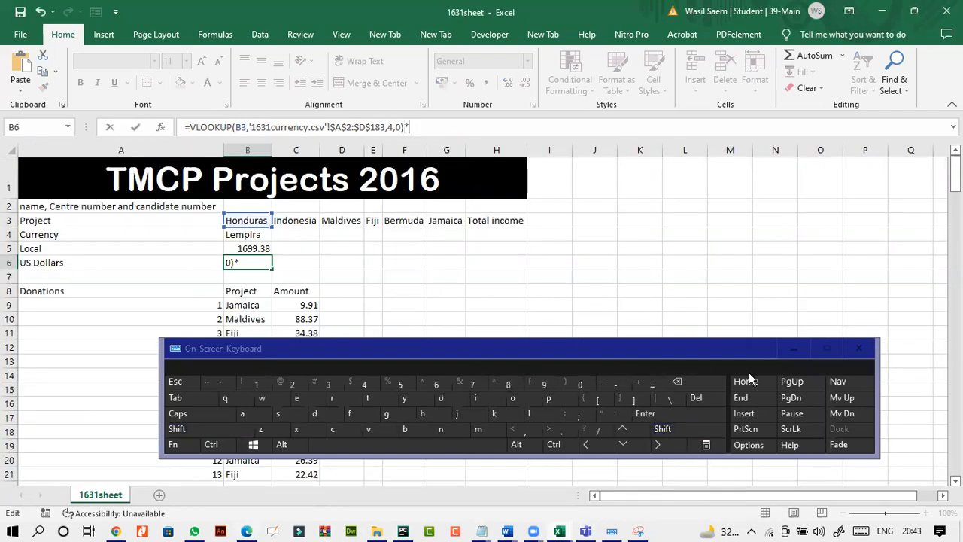
click(786, 354)
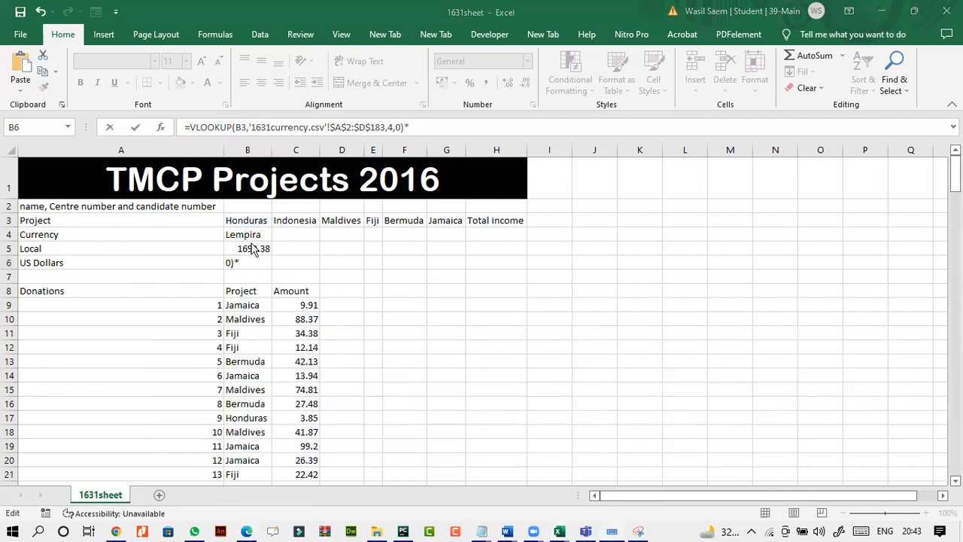
click(249, 246)
click(247, 249)
click(248, 249)
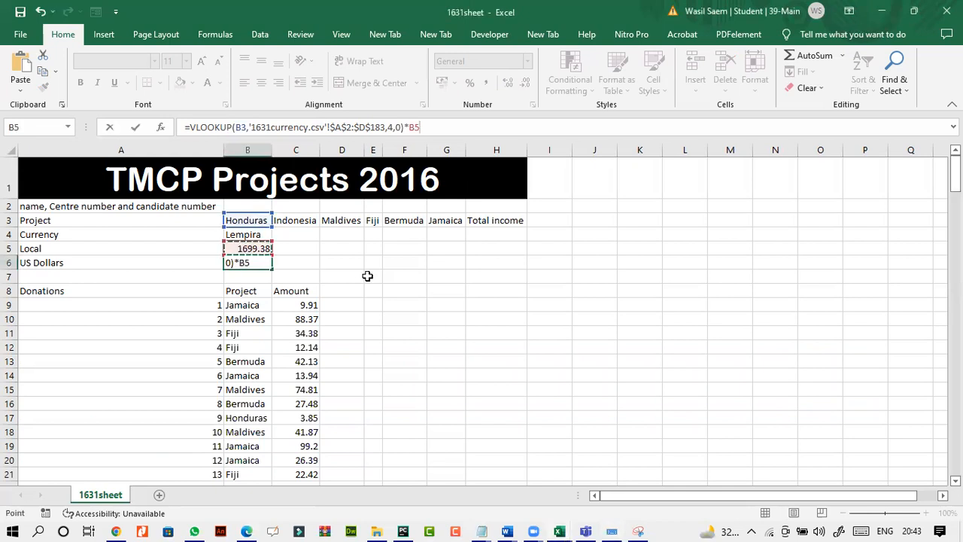
click(138, 130)
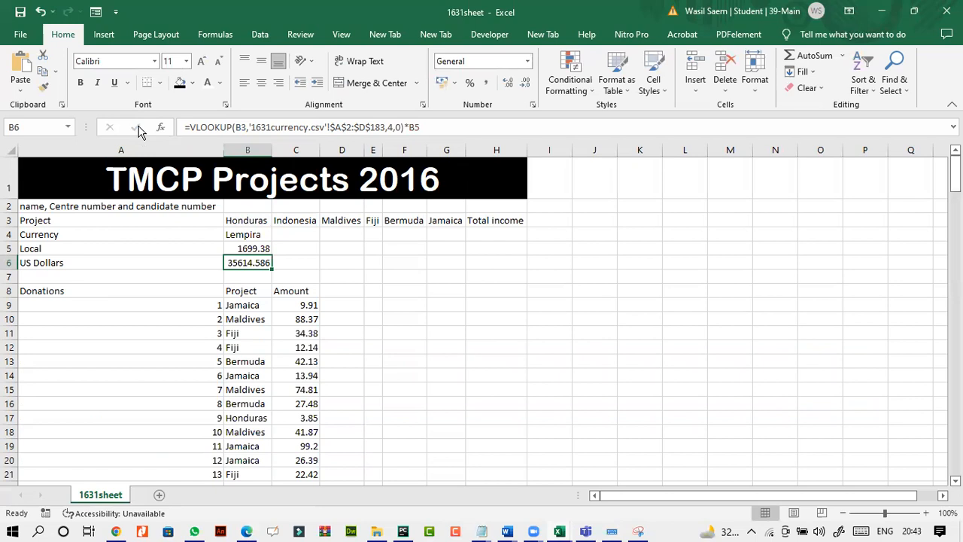
- Switch to the exam paper in Edge, tick off question 19 and underline 17, 18 and 19 in question 20 with the pen
click(253, 533)
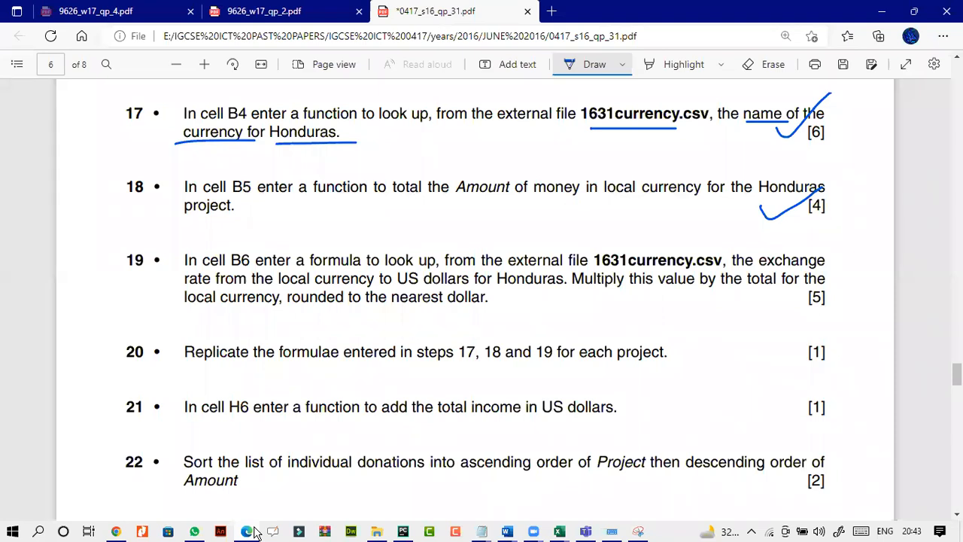
click(253, 532)
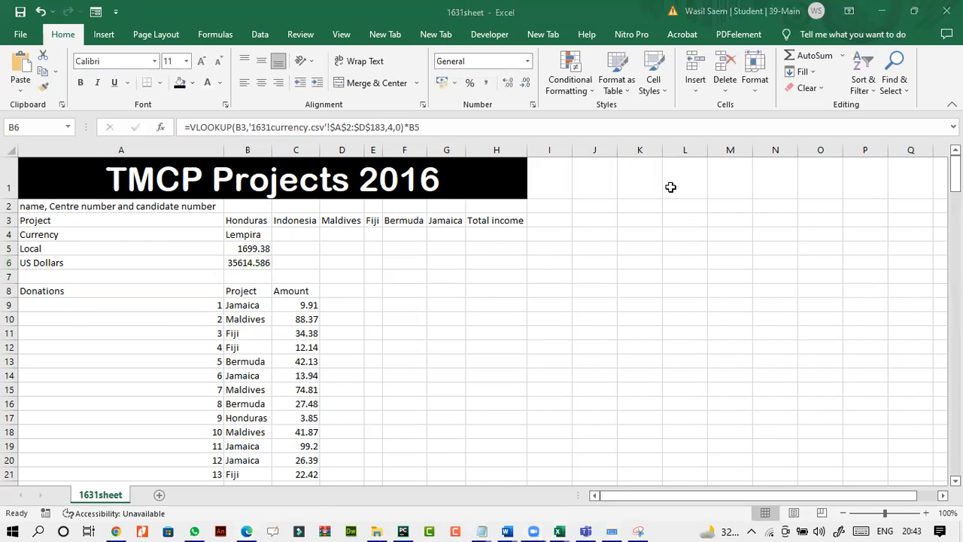
click(253, 533)
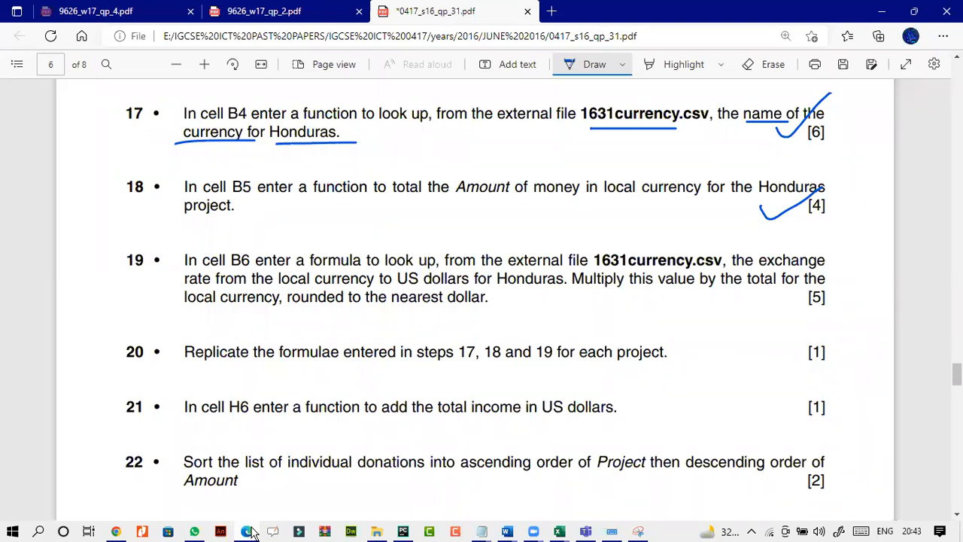
drag(762, 285, 832, 273)
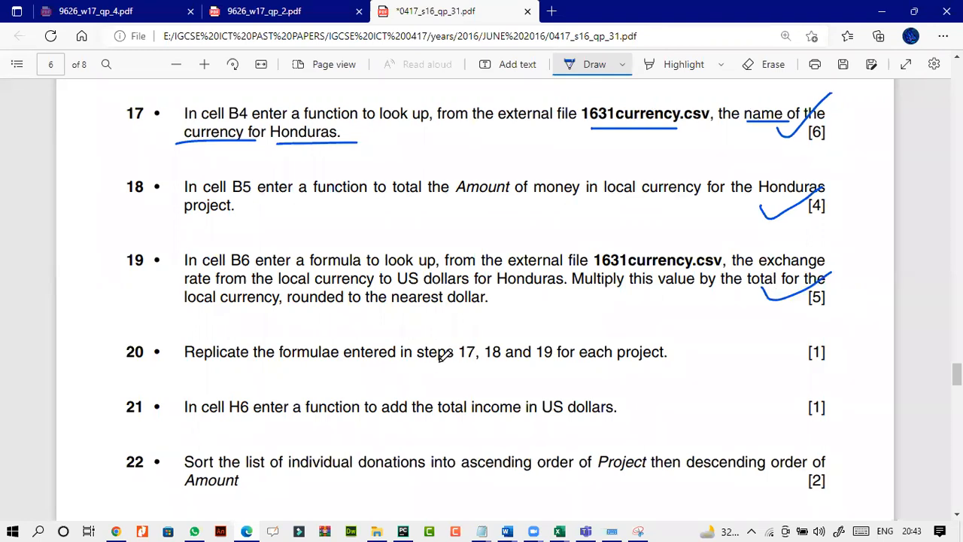
drag(451, 363, 554, 363)
click(478, 361)
click(199, 532)
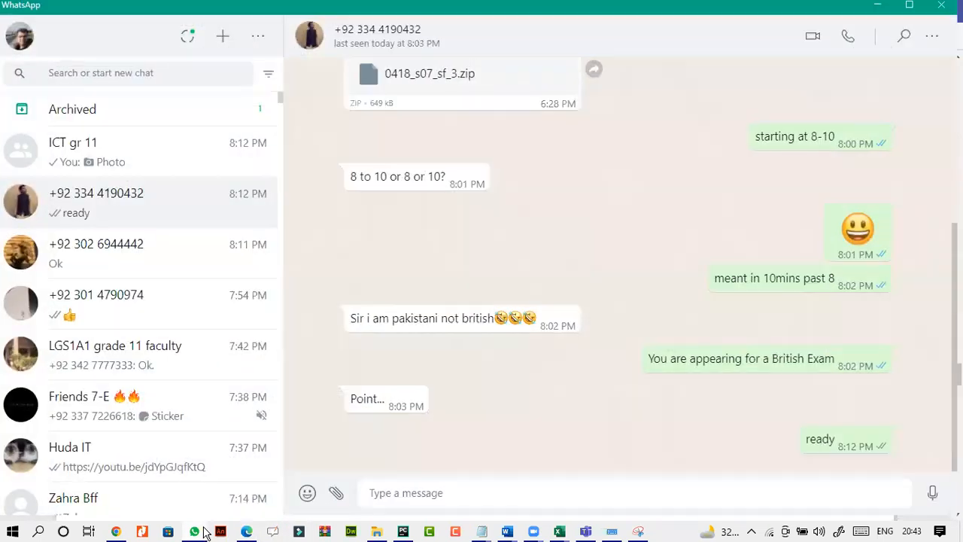
click(246, 532)
- Return to the 1631sheet workbook in Excel, replicate the B4 and B5 formulas across to column H, and clear H4
mouse_move(560, 532)
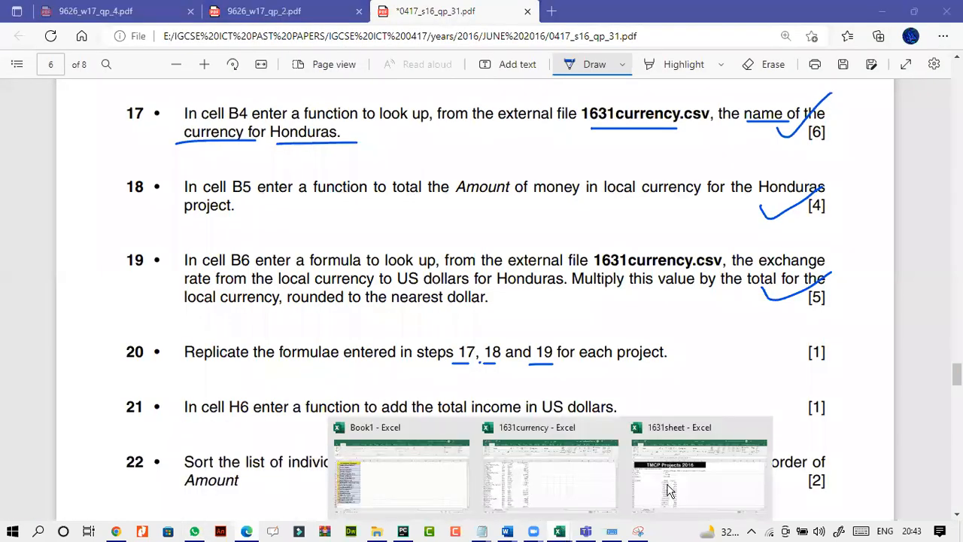
click(671, 489)
click(268, 238)
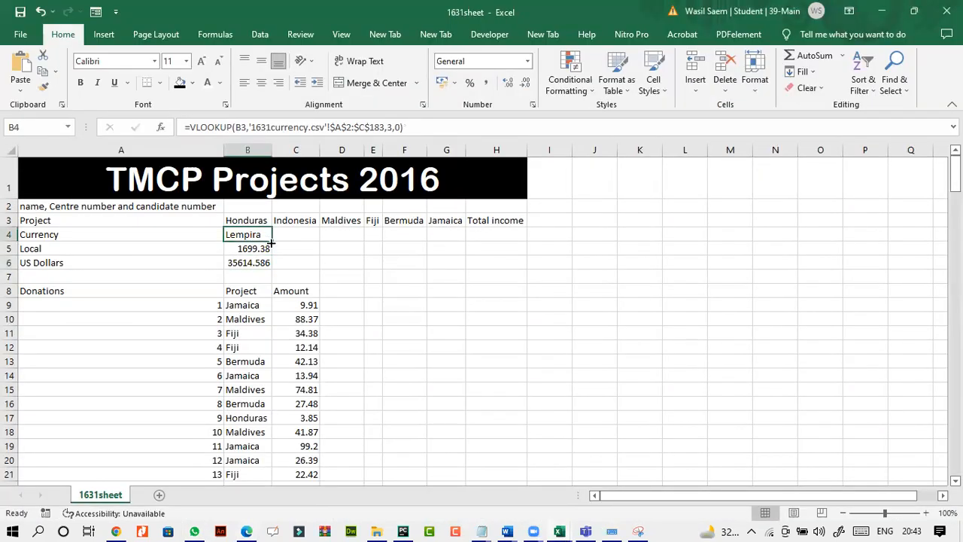
drag(272, 242, 524, 237)
click(265, 249)
drag(272, 256, 515, 250)
click(495, 234)
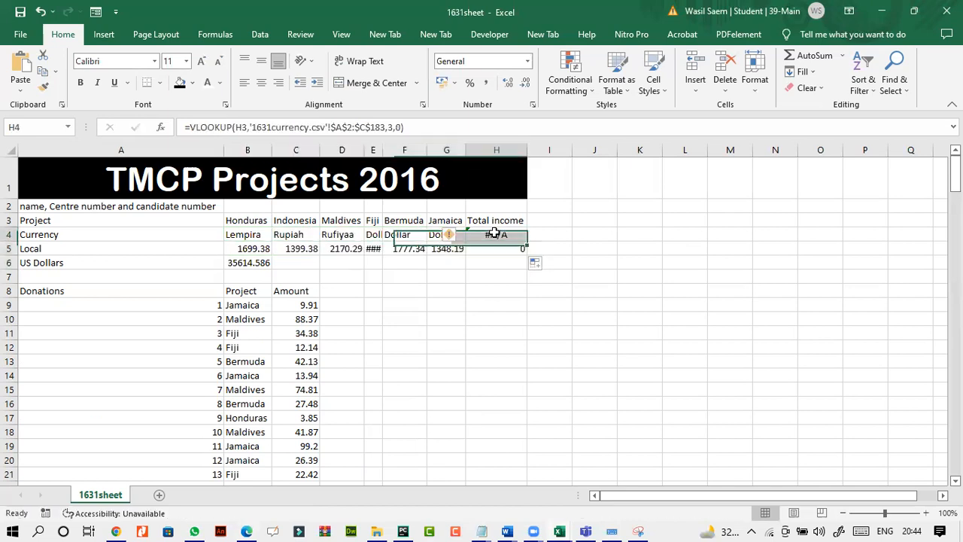
key(Delete)
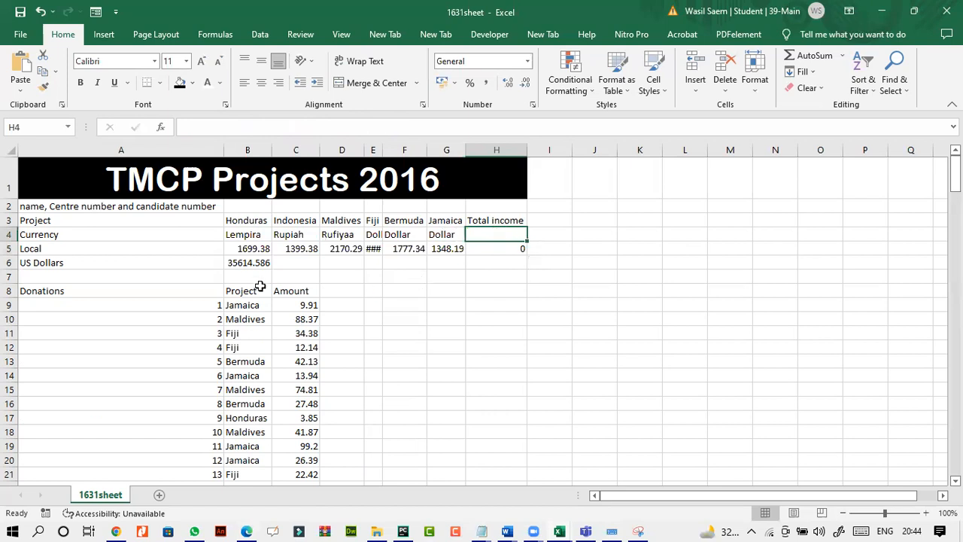
- Replicate the B6 US dollar formula across to G6 and clear the surplus local total in H5
click(233, 263)
drag(272, 269, 472, 268)
click(487, 248)
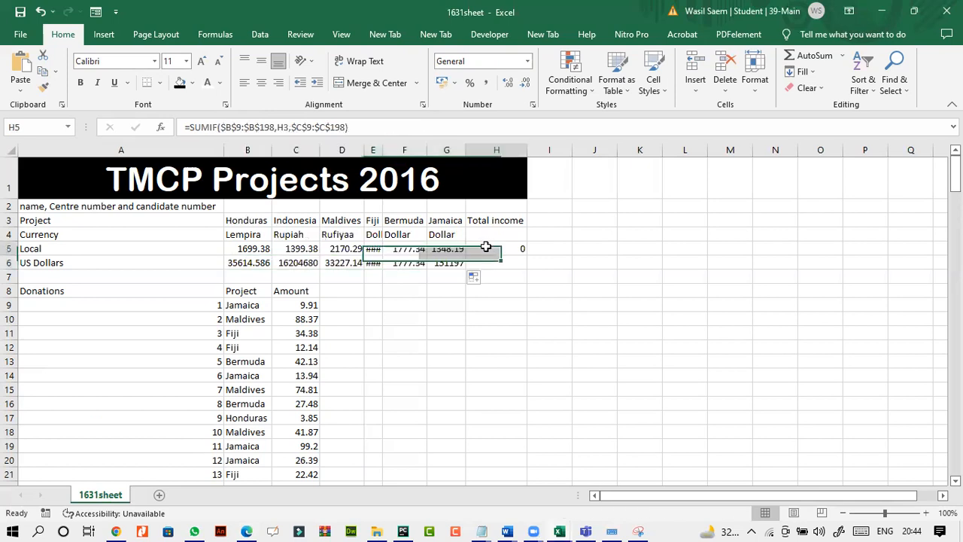
key(Delete)
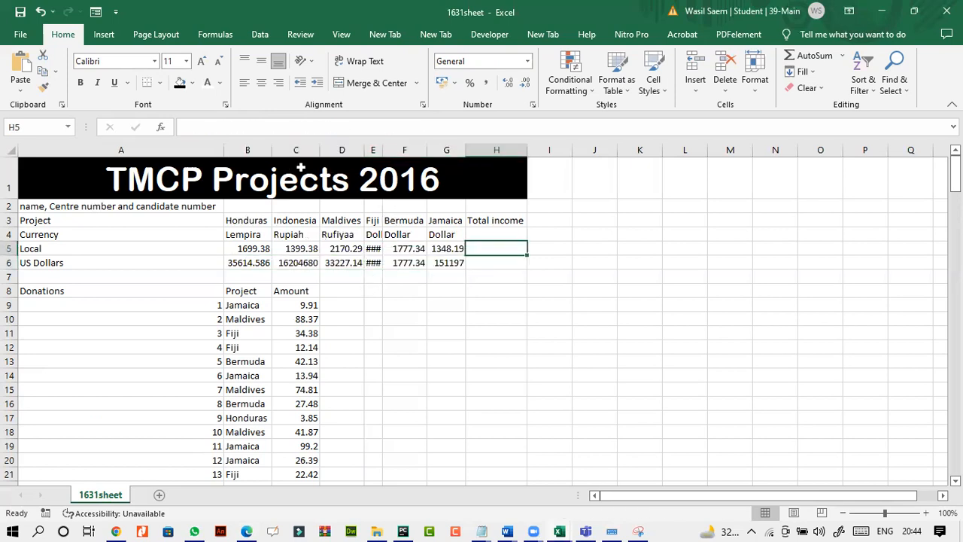
- Autofit the widths of all columns in the sheet, and refit column E after narrowing it
click(16, 153)
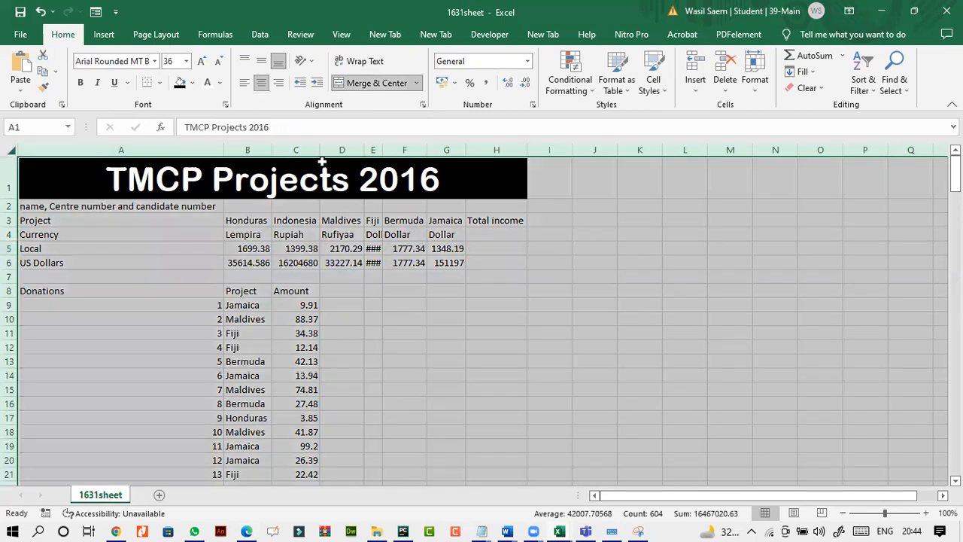
double_click(381, 150)
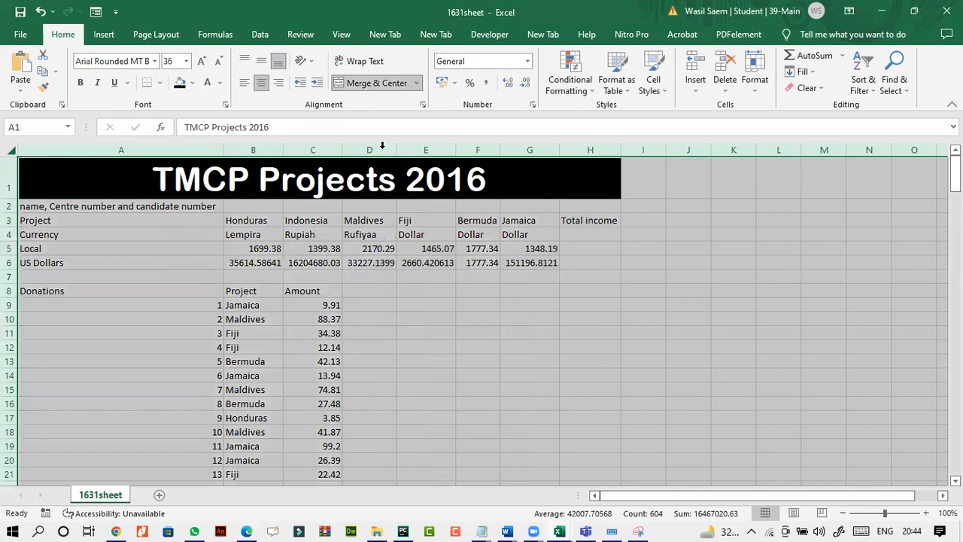
click(426, 264)
drag(454, 152, 415, 151)
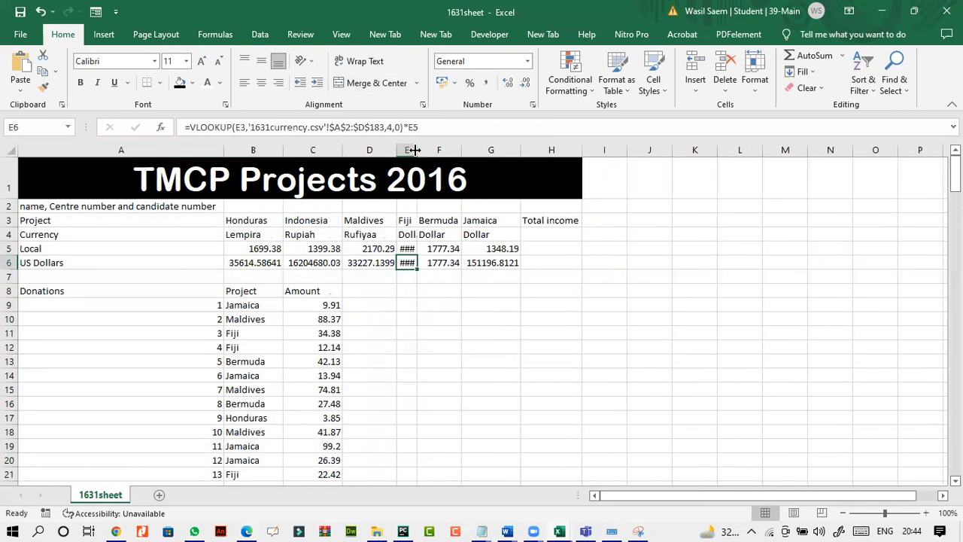
double_click(415, 149)
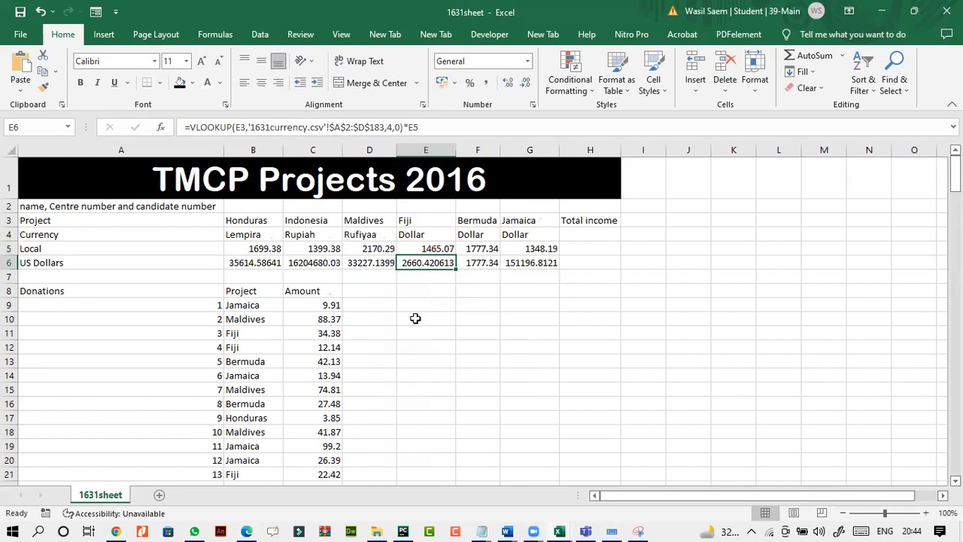
click(361, 260)
click(418, 262)
- Switch to the exam paper in Edge, tick off question 20 with the pen and read question 21
click(245, 532)
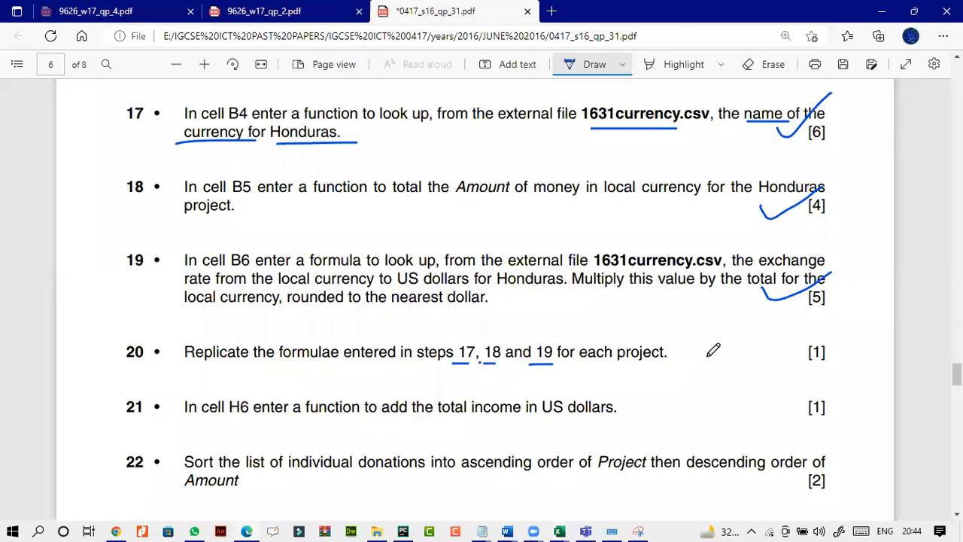
drag(776, 345, 841, 326)
scroll(613, 376, down, 2)
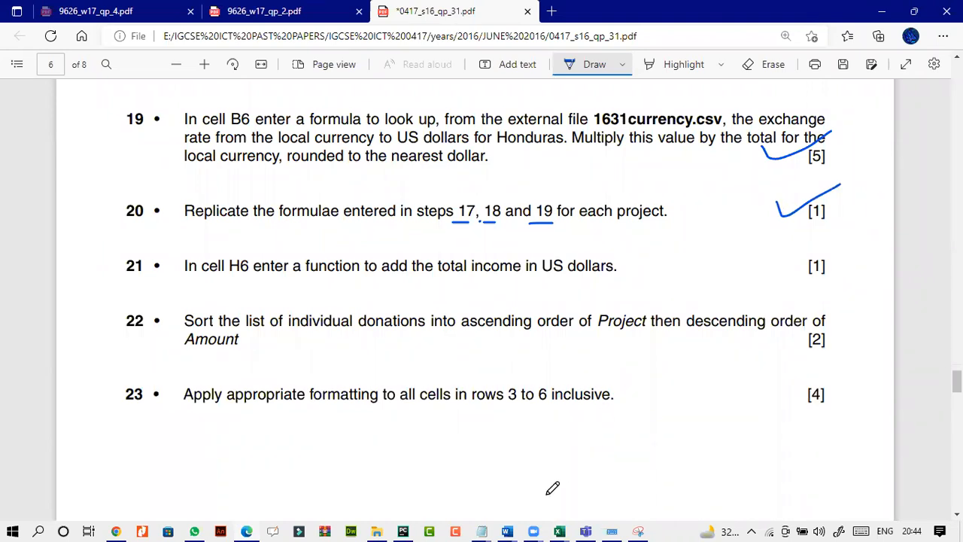
- Return to the 1631sheet workbook in Excel and total the US dollar income in H6 with =SUM(B6:G6)
click(558, 532)
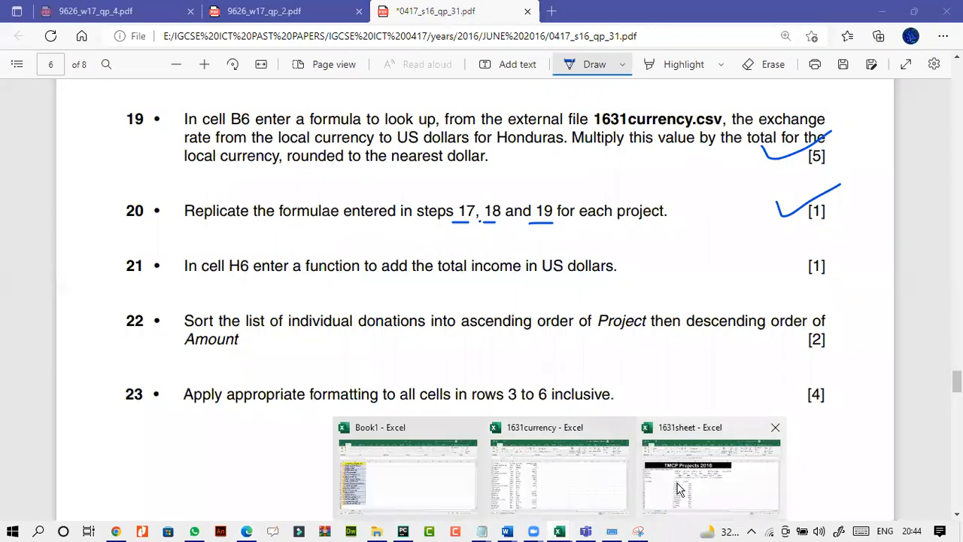
click(640, 482)
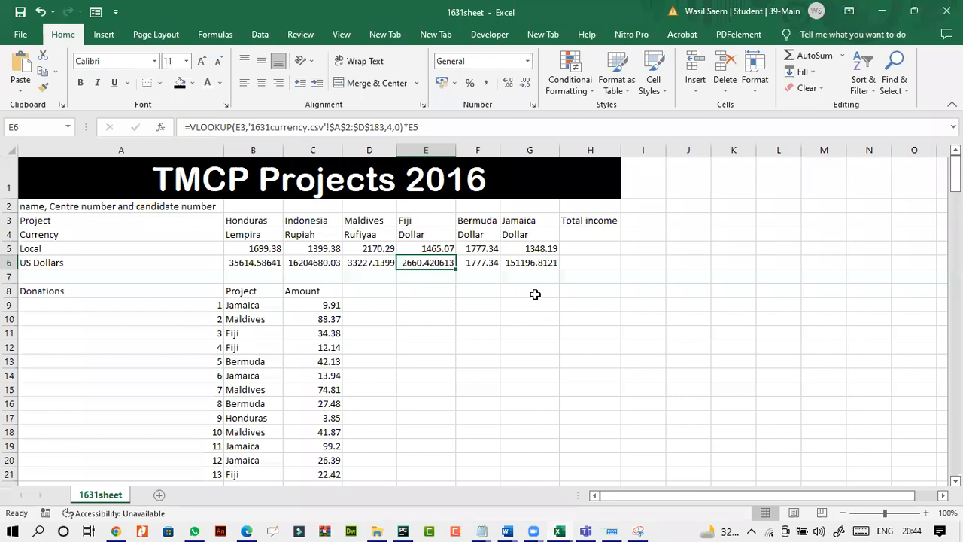
click(579, 250)
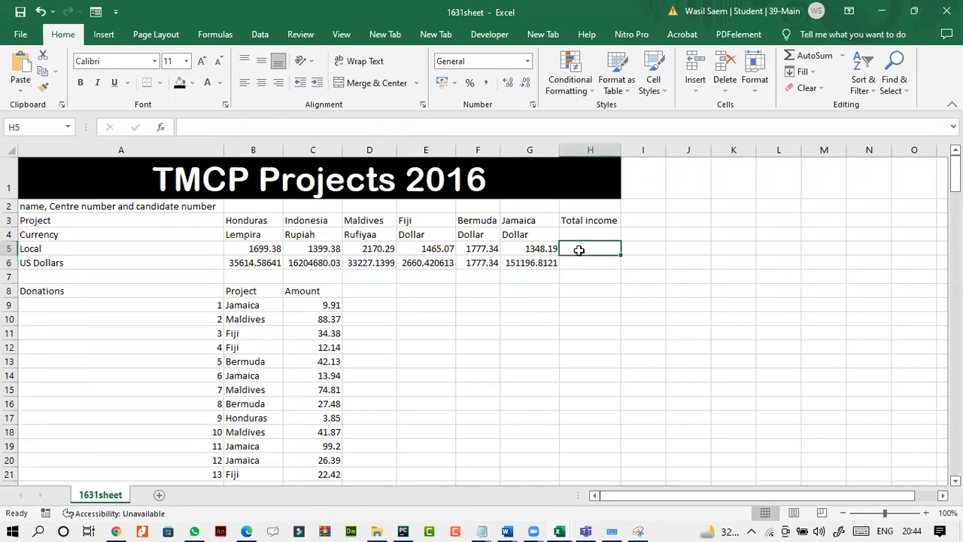
click(580, 260)
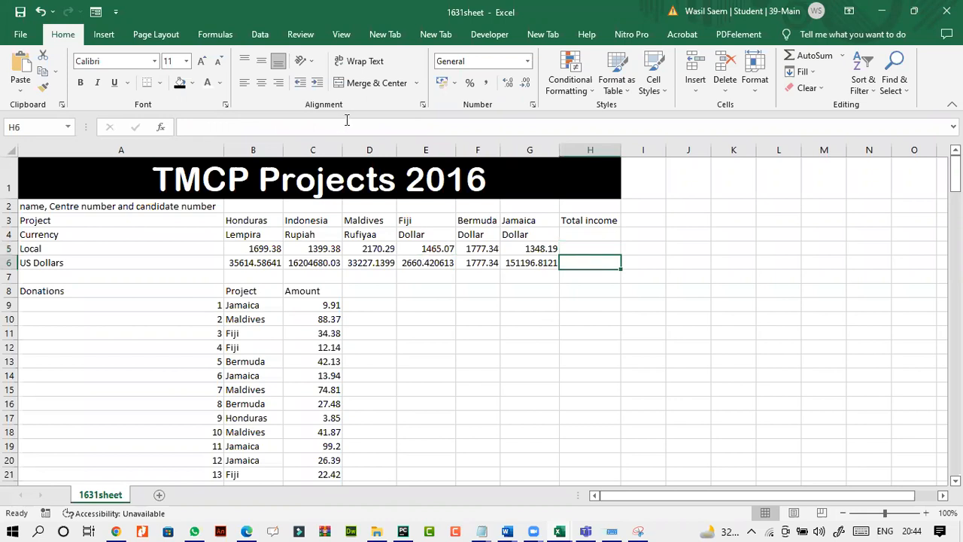
click(347, 122)
text(=s)
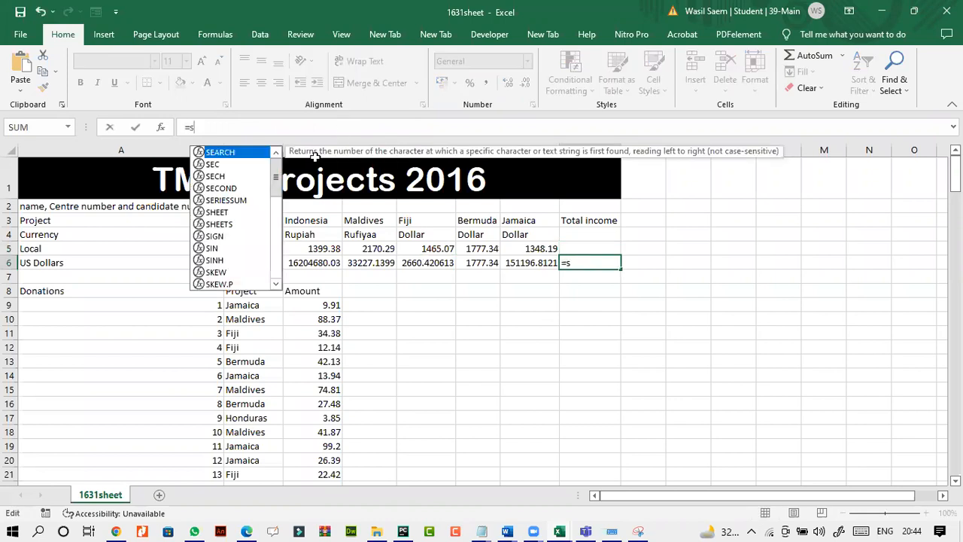
text(um)
key(Tab)
drag(228, 259, 509, 261)
key(Return)
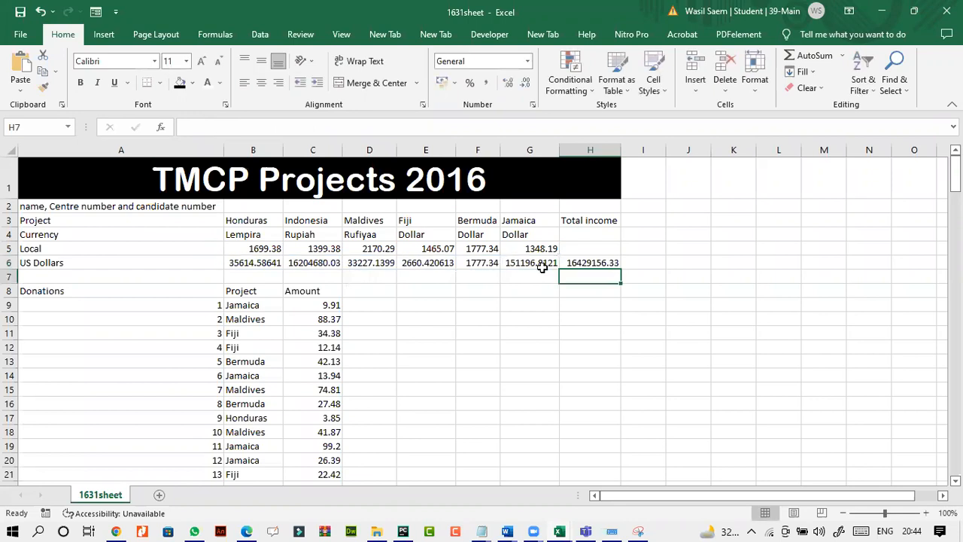
click(563, 262)
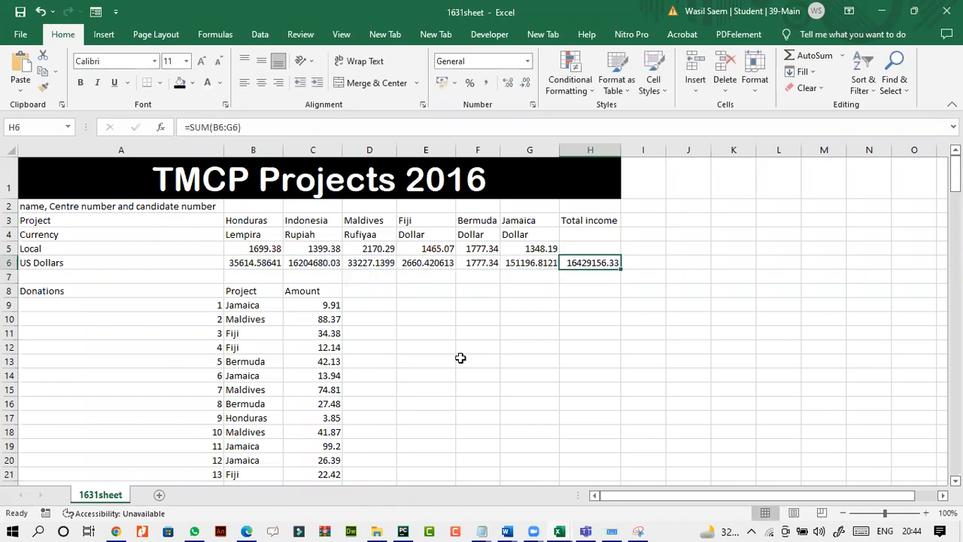
- Tick off question 21 and underline question 22's sort criteria on the exam paper in Edge, returning to the 1631sheet workbook in Excel
click(247, 531)
drag(779, 264, 823, 243)
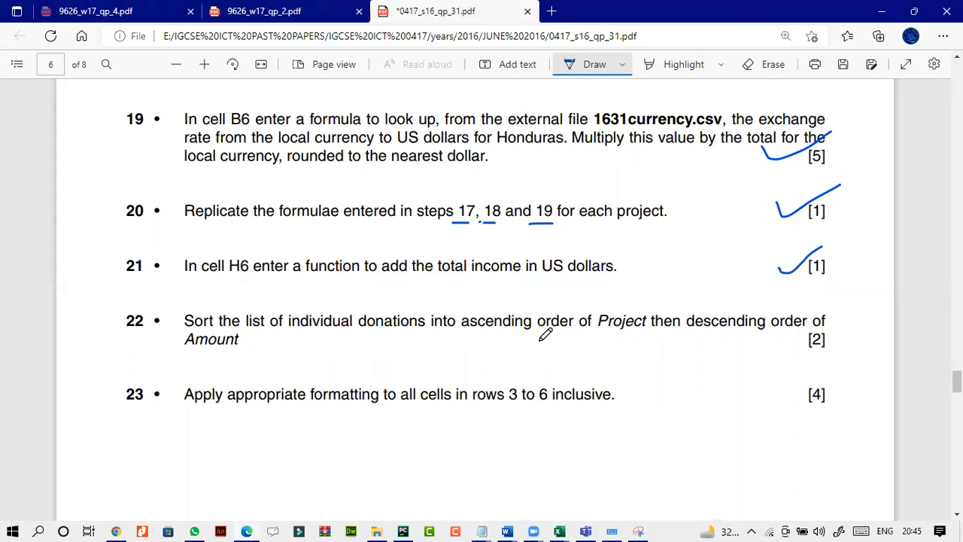
drag(460, 337, 787, 334)
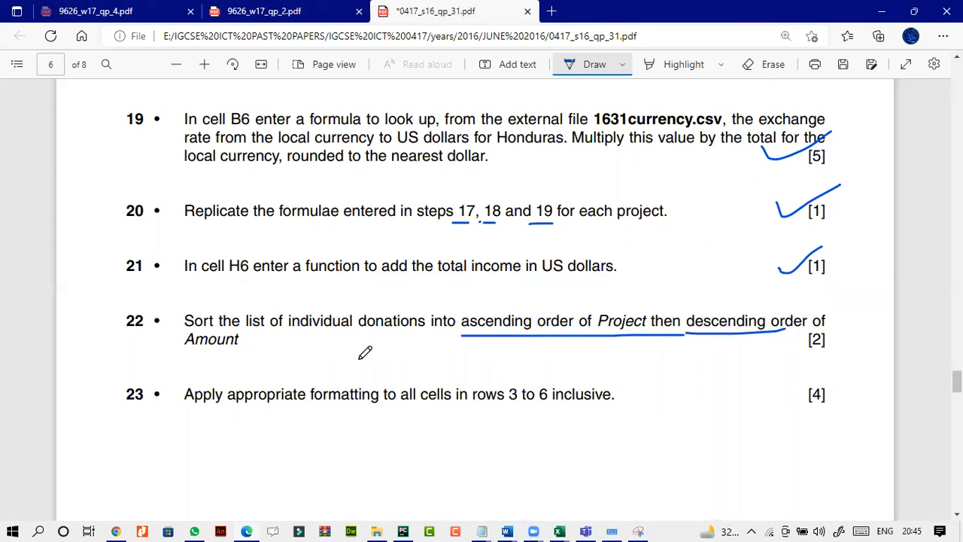
drag(182, 351, 240, 350)
click(561, 531)
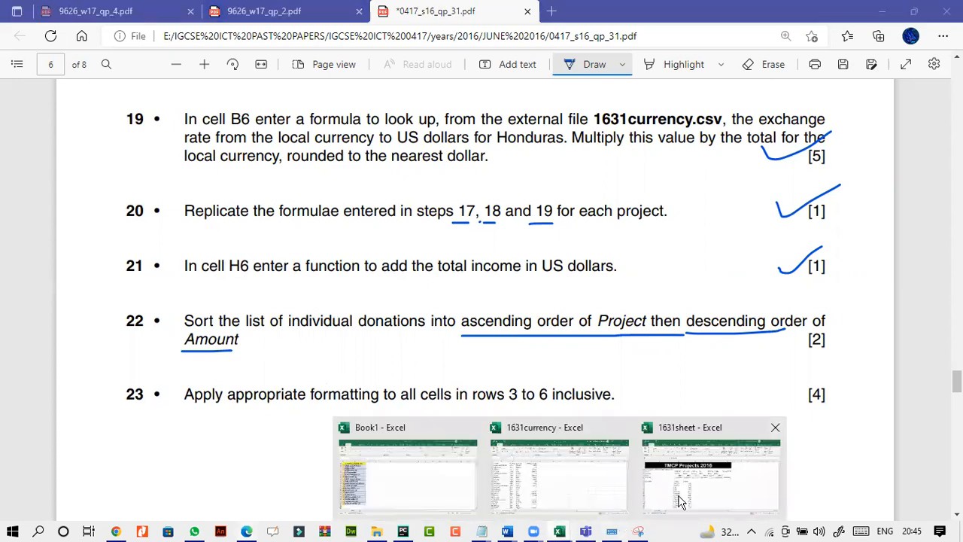
click(680, 502)
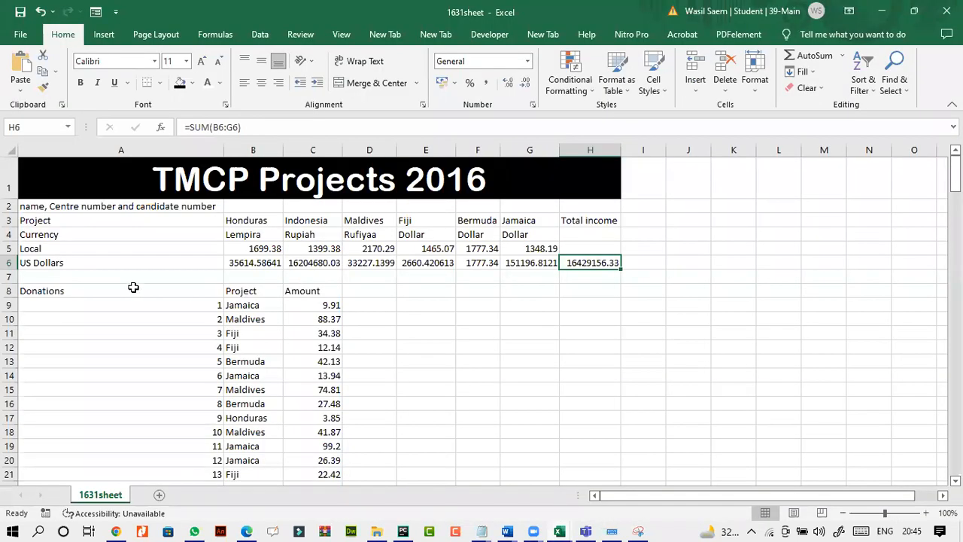
click(9, 291)
click(80, 293)
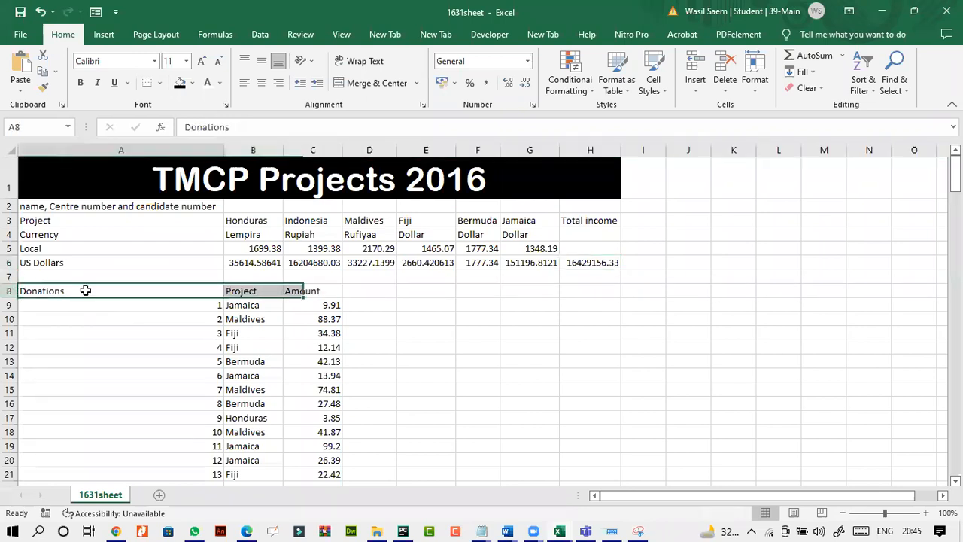
key(Down)
key(Down)
key(Down)
key(Down)
key(Down)
key(Down)
key(Down)
key(Down)
key(Up)
key(Up)
key(Up)
key(Up)
key(Up)
key(Up)
key(Up)
key(Up)
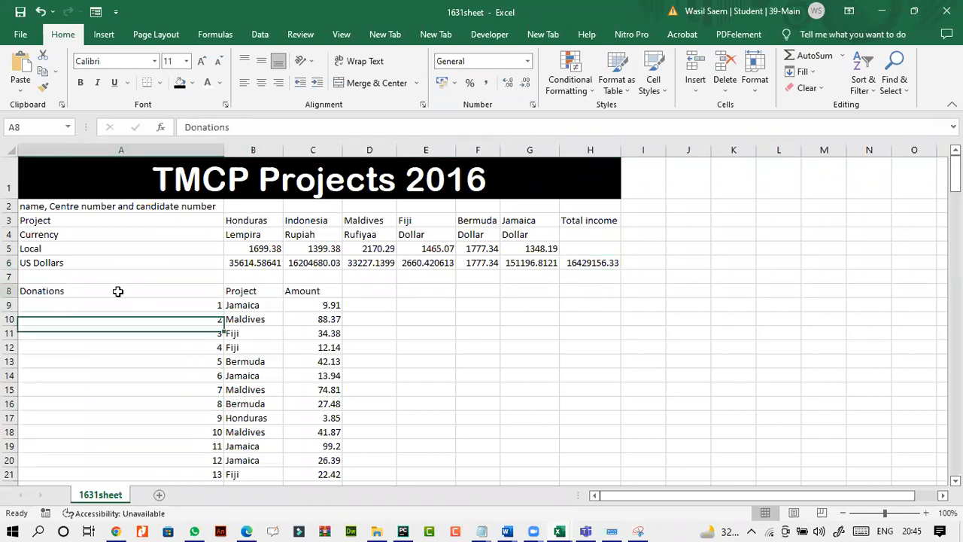
click(9, 290)
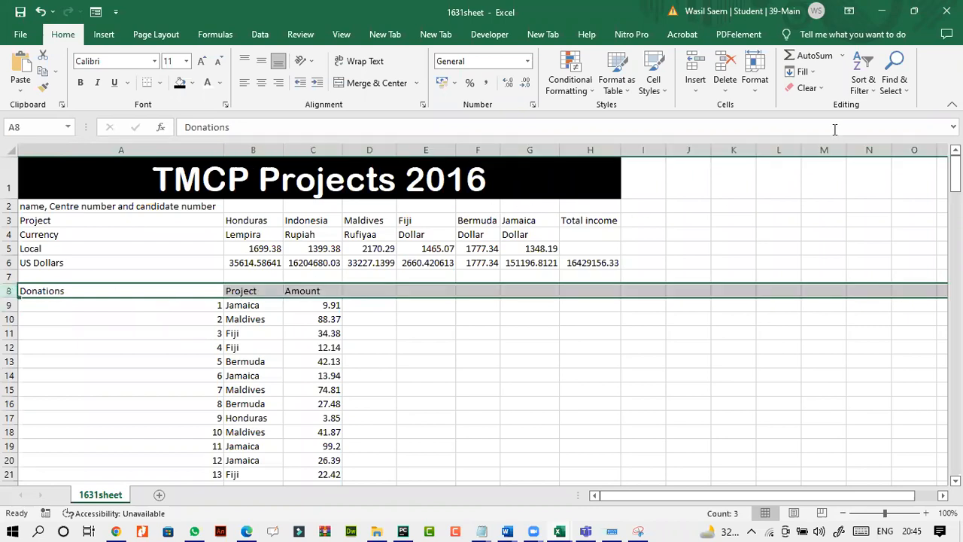
click(867, 89)
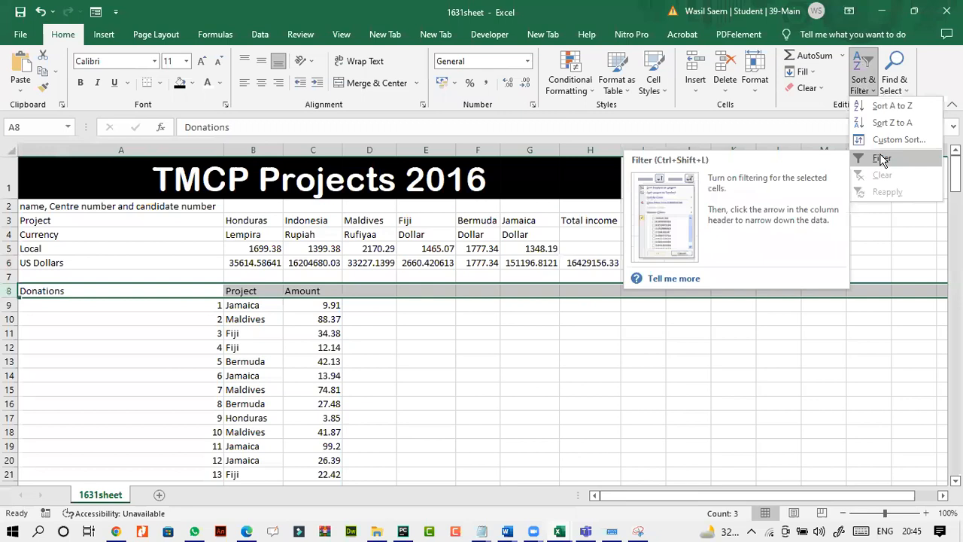
click(323, 384)
click(155, 306)
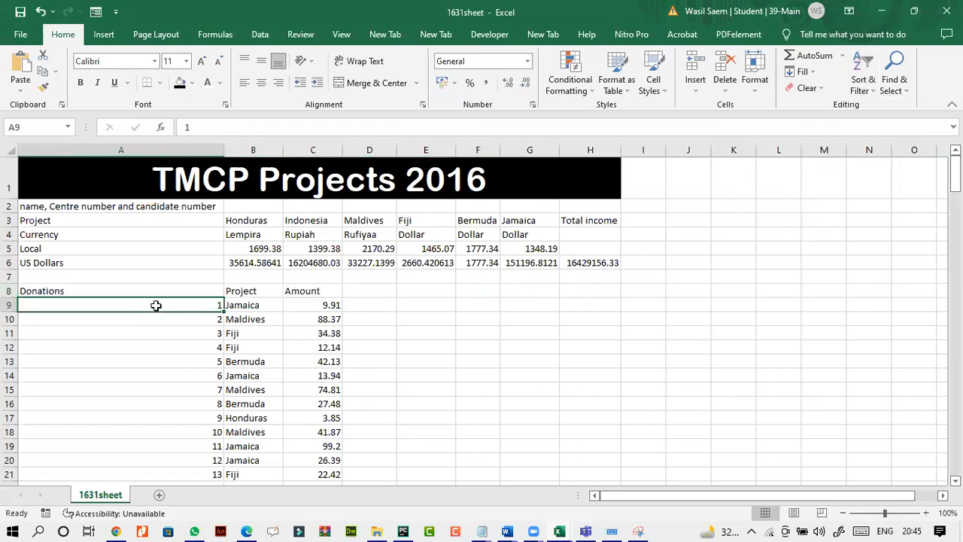
drag(155, 306, 196, 445)
drag(956, 458, 956, 458)
scroll(188, 337, up, 20)
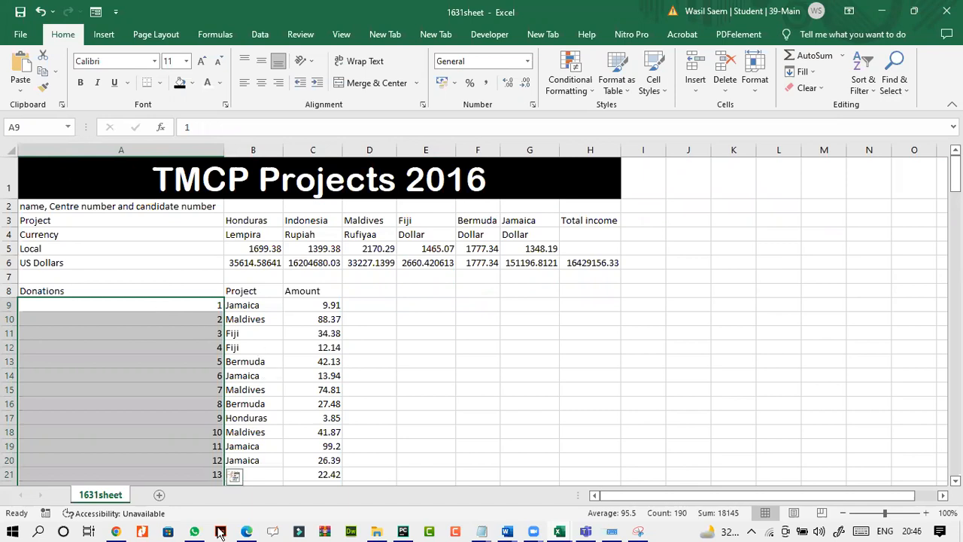
click(247, 531)
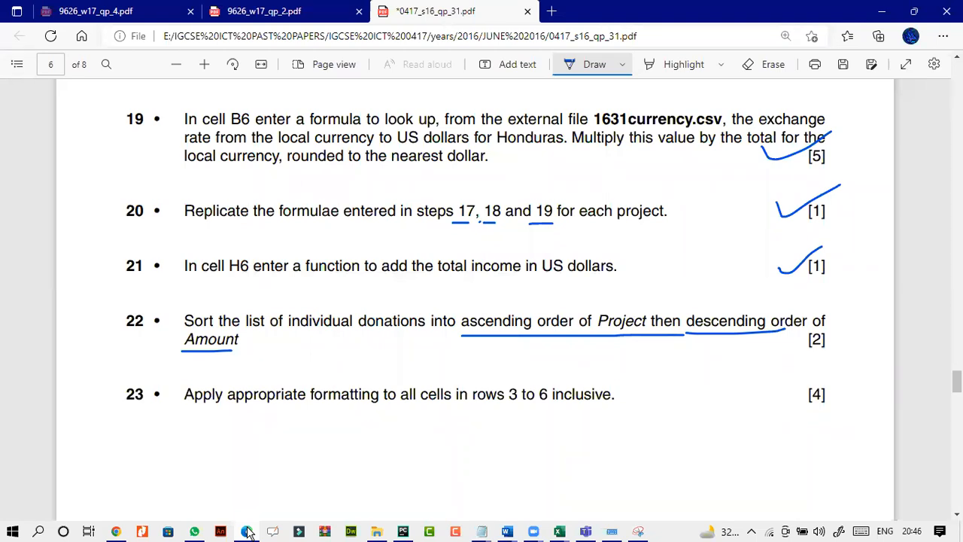
click(248, 532)
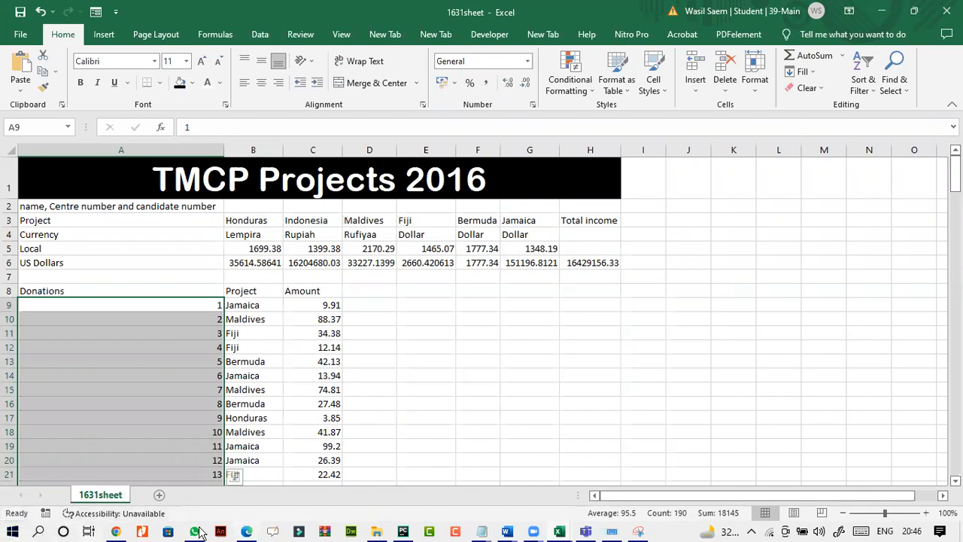
click(242, 532)
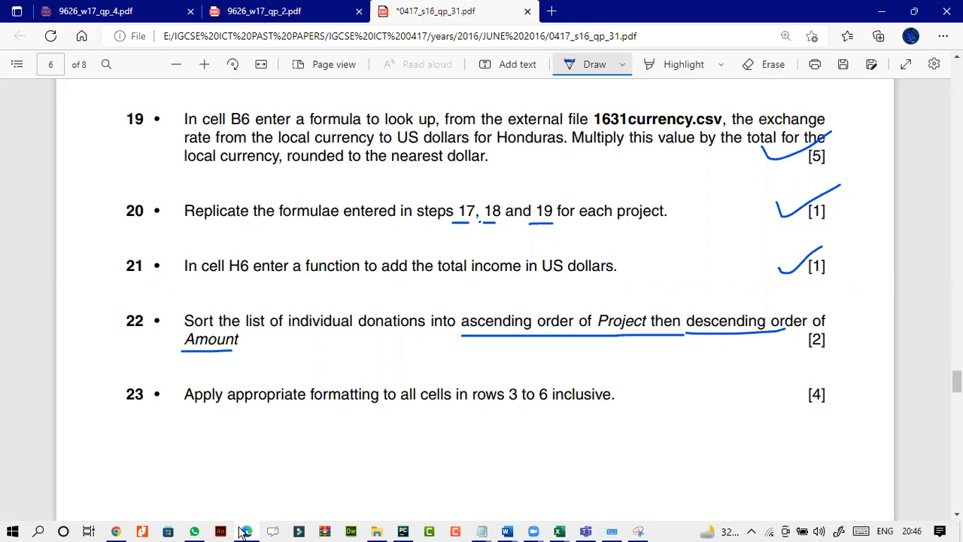
click(242, 532)
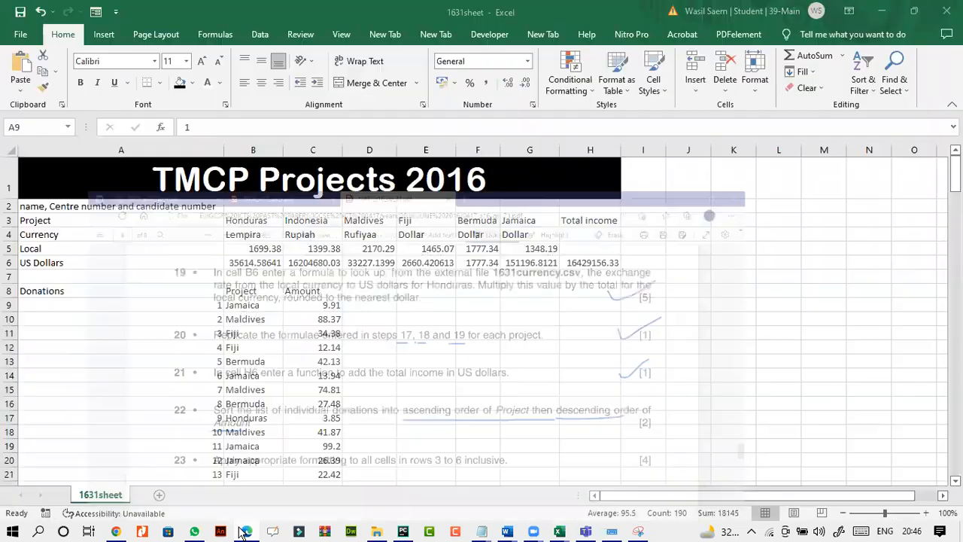
- Start a custom sort of the donations in B9:C198, sorting by Project from A to Z
drag(248, 304, 326, 495)
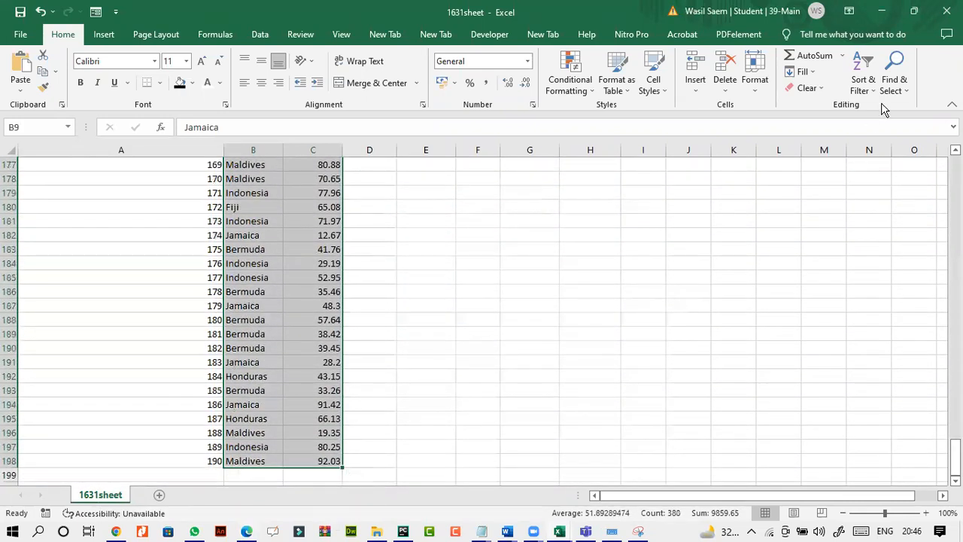
click(863, 81)
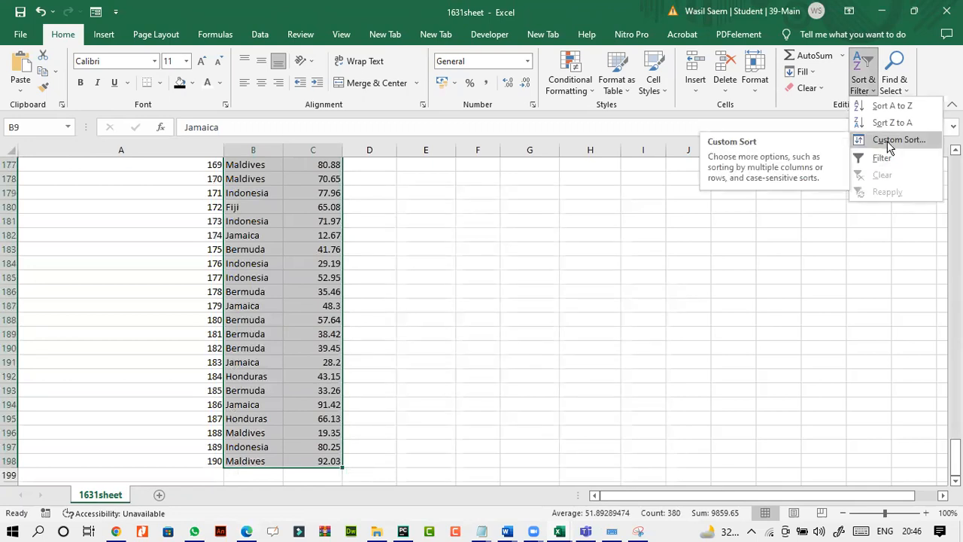
click(895, 140)
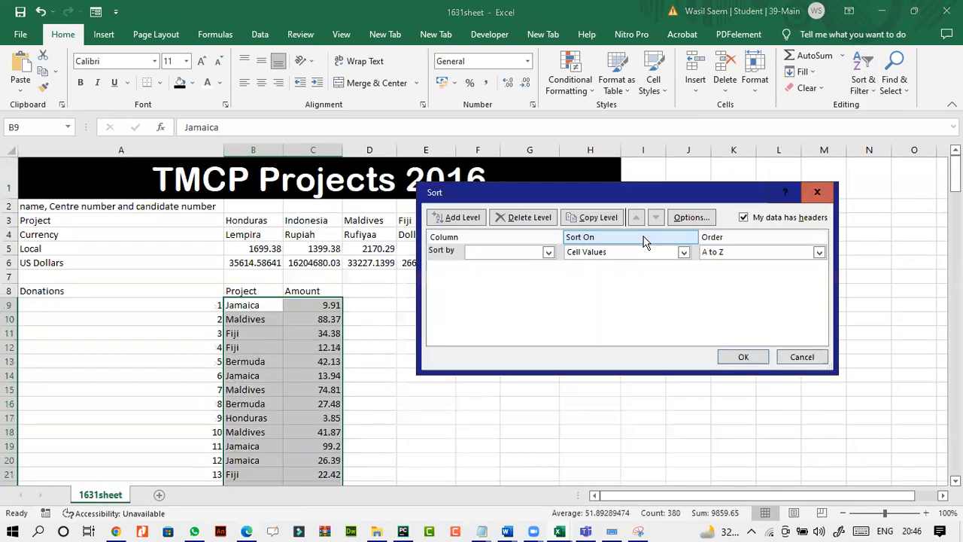
click(548, 251)
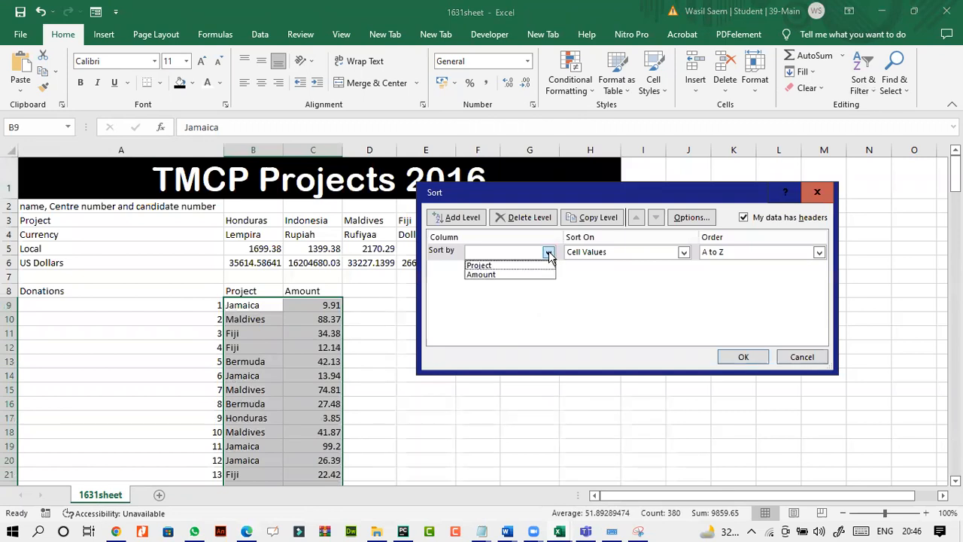
click(538, 264)
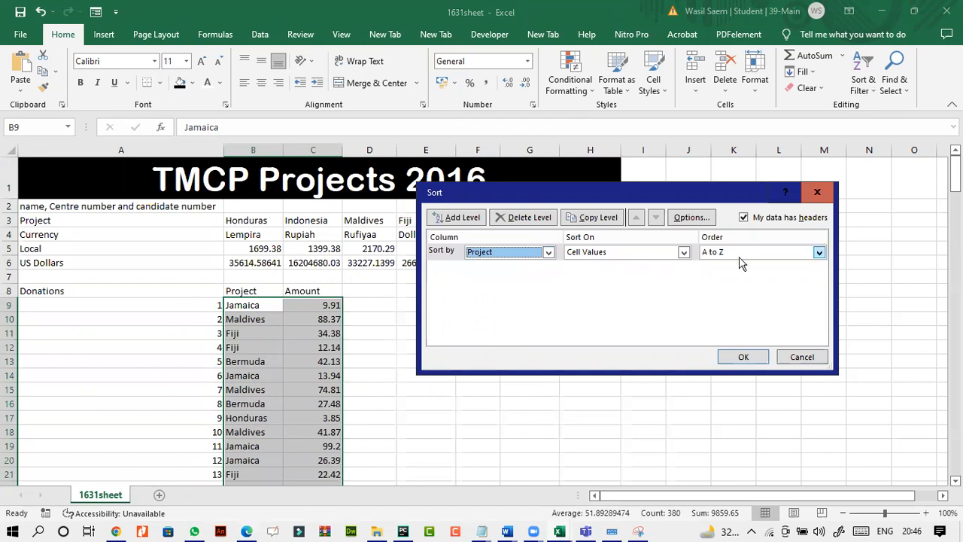
- Add a second sort level on Amount from smallest to largest, checking question 22 in Edge, and apply the sort
click(462, 218)
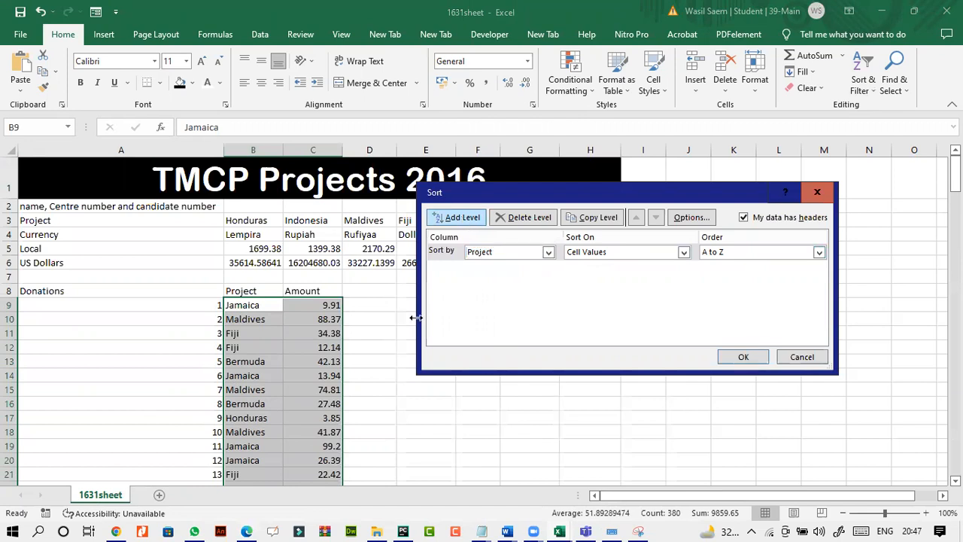
click(249, 531)
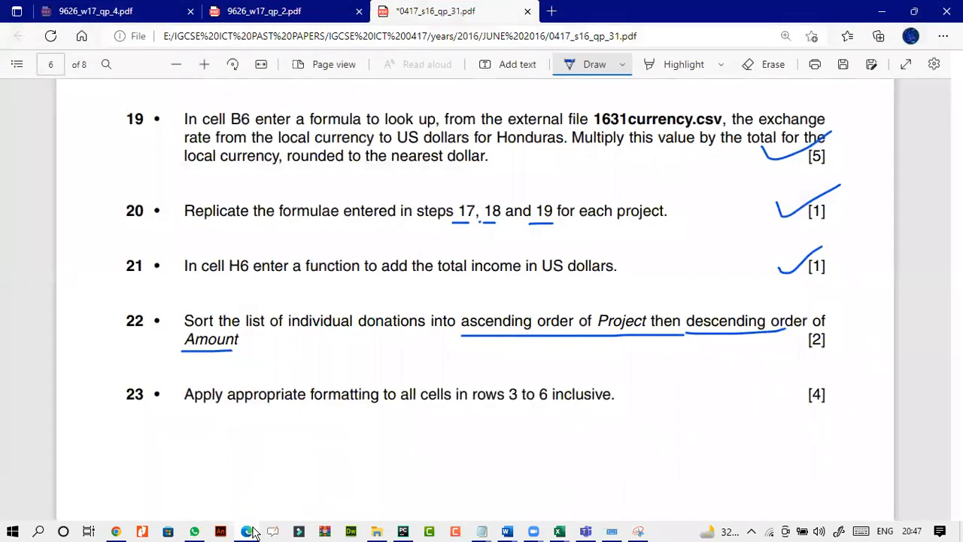
click(253, 532)
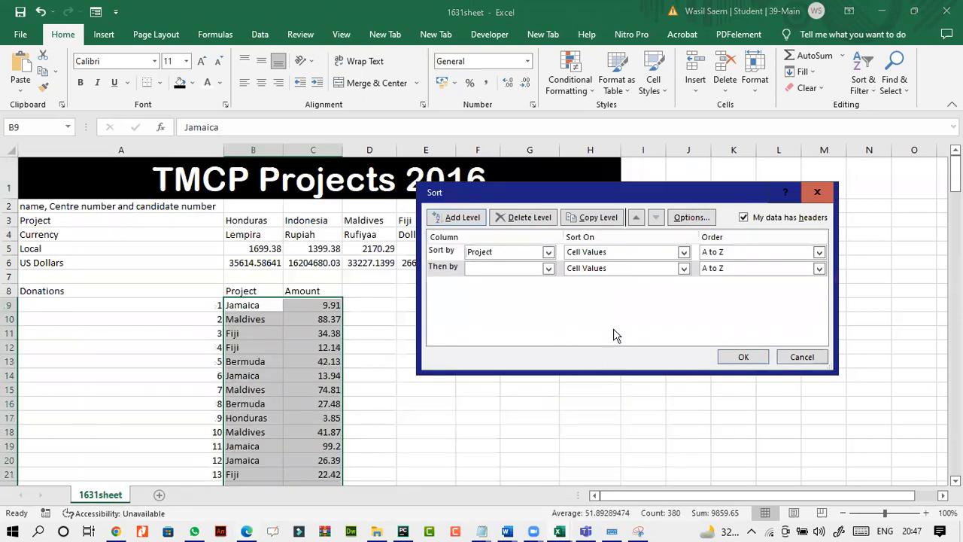
click(542, 269)
click(524, 289)
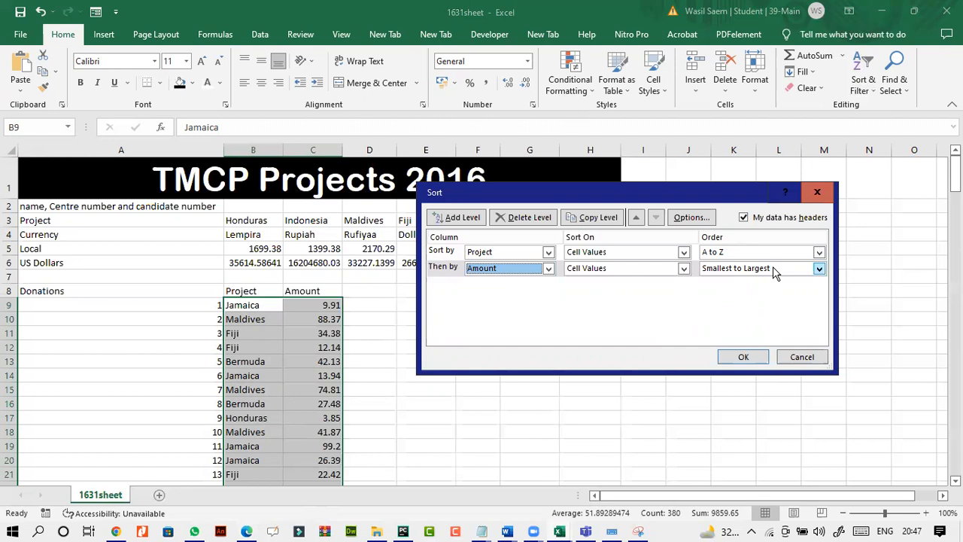
click(252, 532)
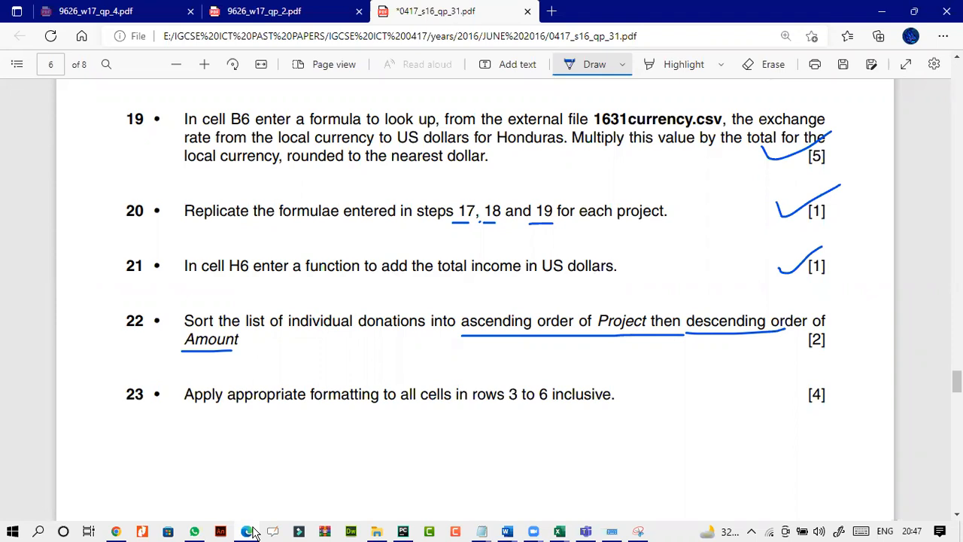
click(253, 532)
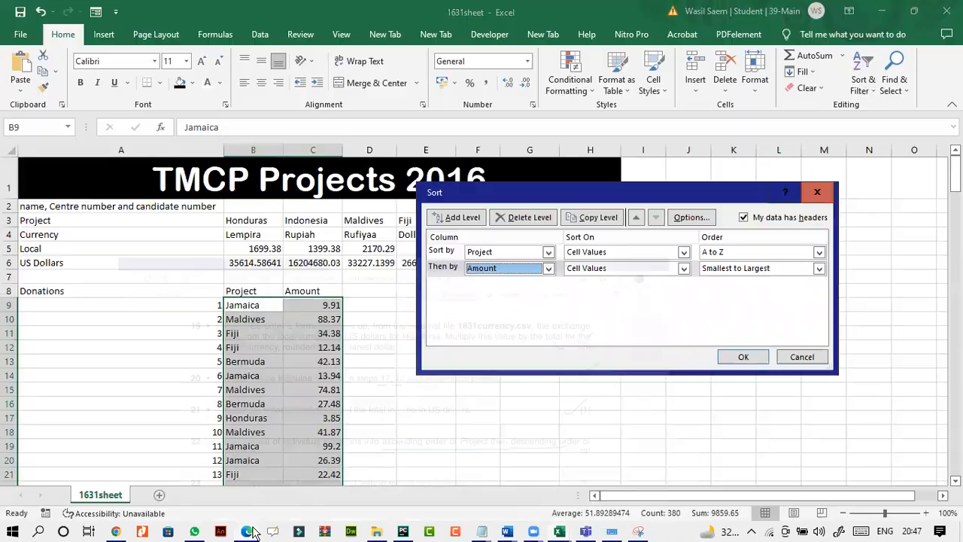
click(744, 357)
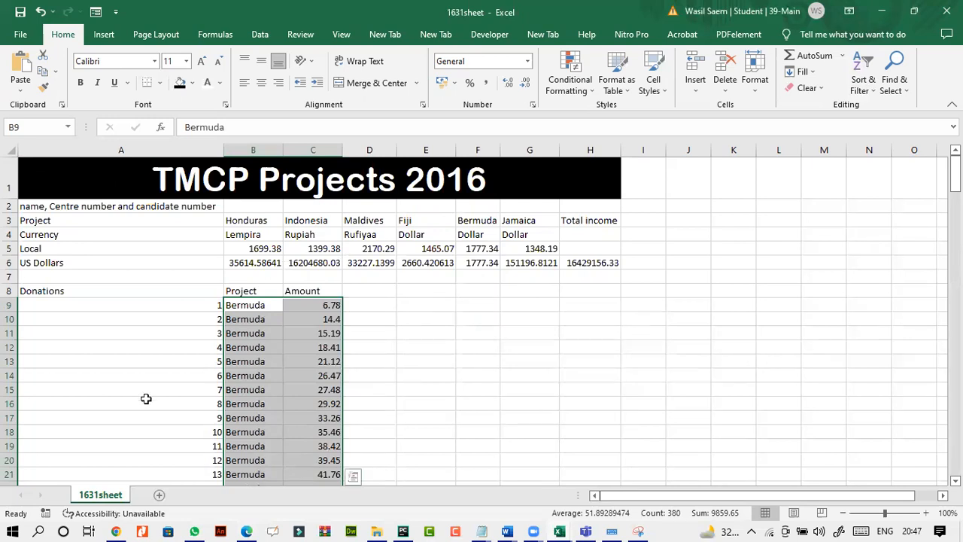
- Switch to the exam paper in Edge, tick off question 22 with the pen, and return to the 1631sheet workbook
click(246, 532)
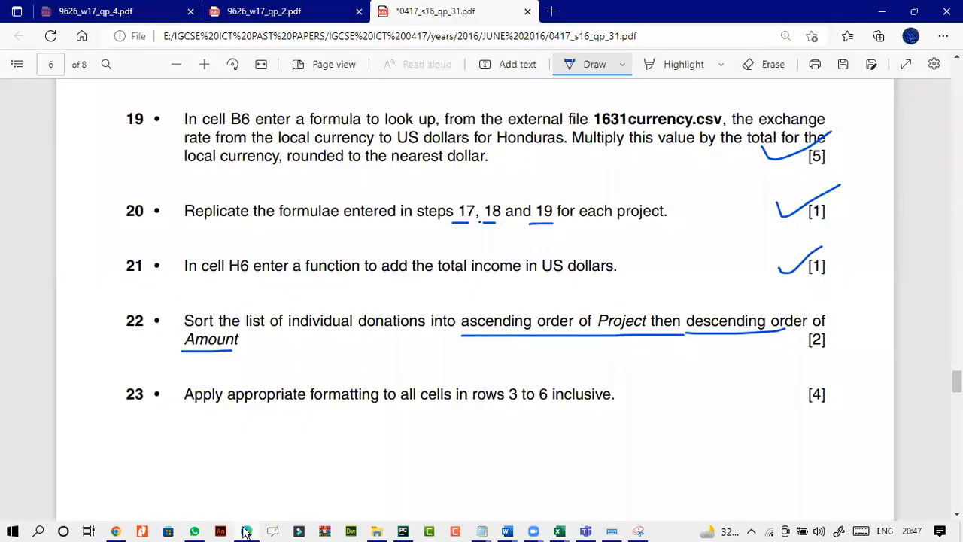
drag(772, 338, 843, 317)
click(246, 533)
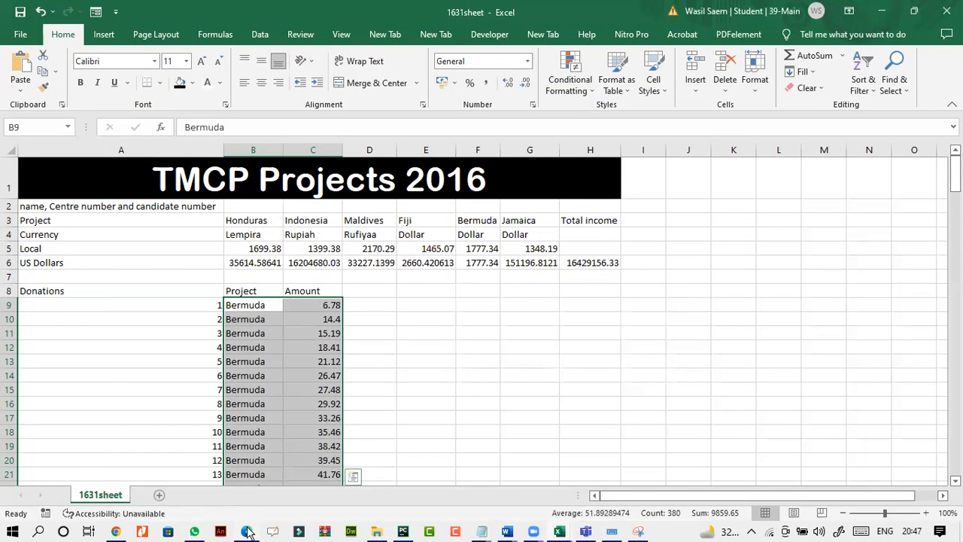
- Check question 23 on the exam paper in Edge, then format the US Dollars values in B6:H6 in Excel as Currency with 0 decimal places
click(248, 532)
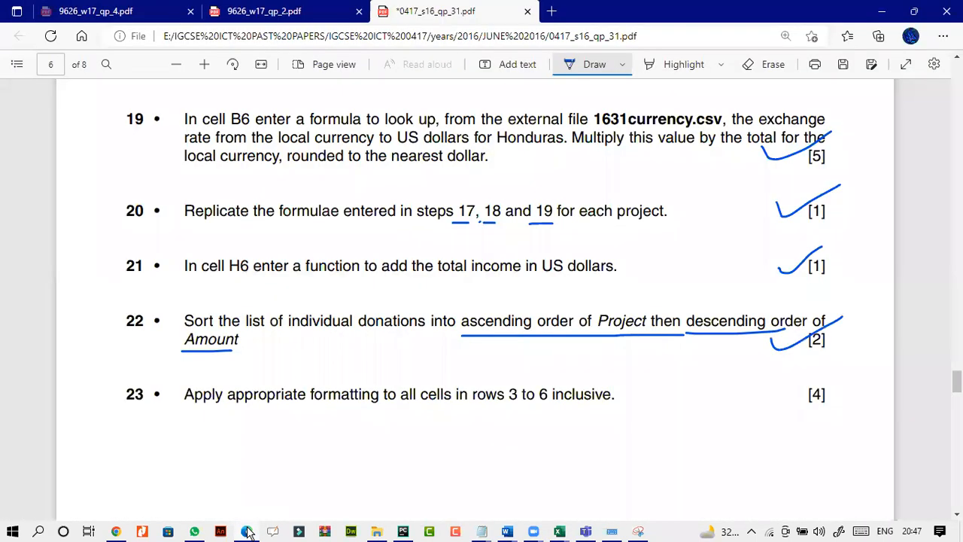
click(248, 532)
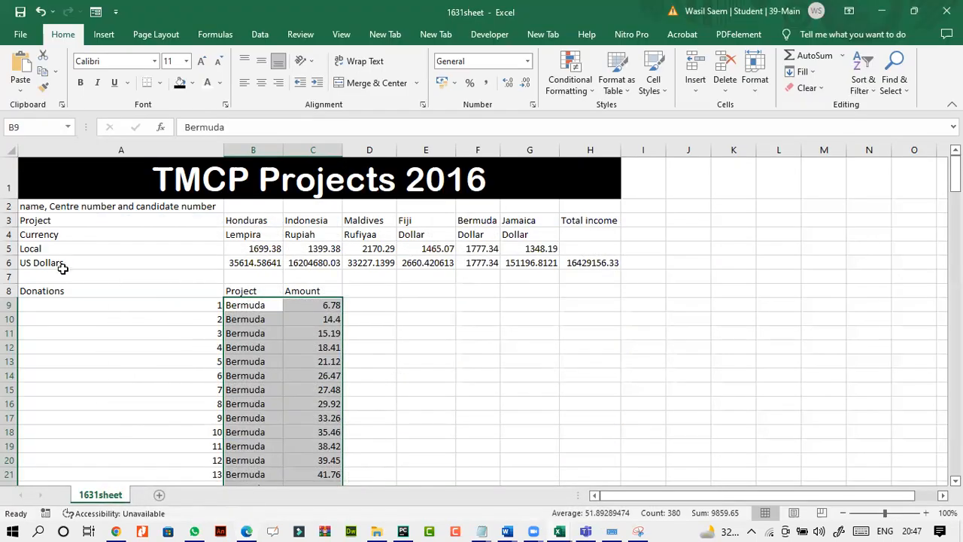
click(273, 249)
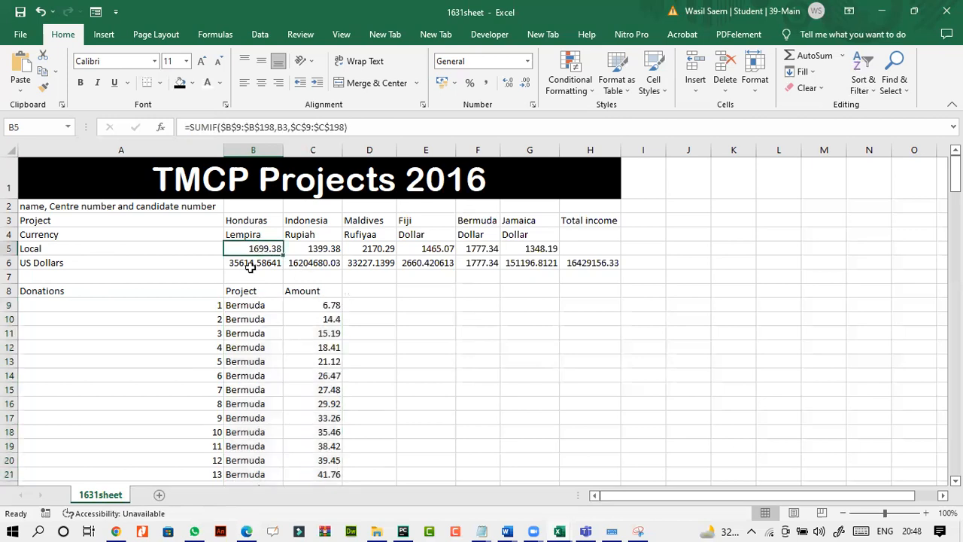
drag(252, 264, 597, 272)
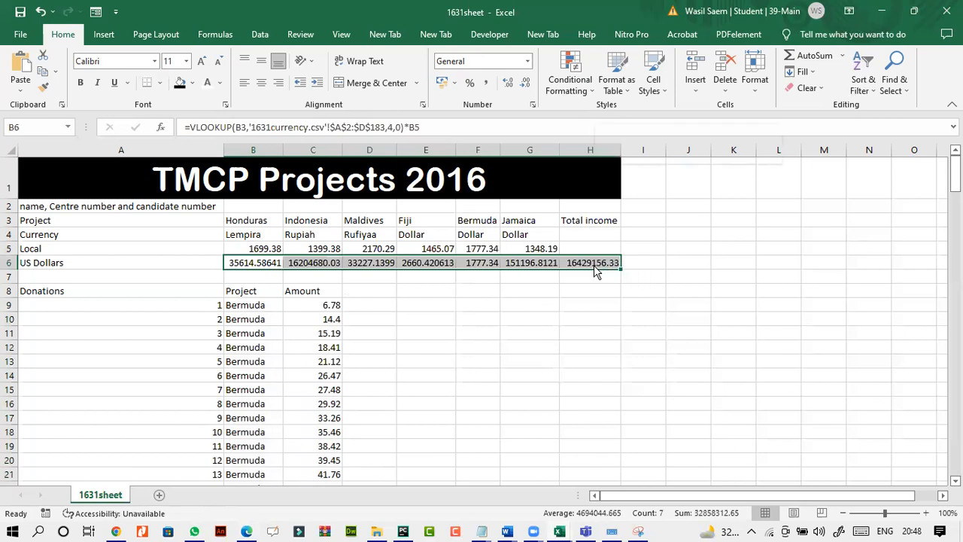
right_click(597, 272)
click(624, 456)
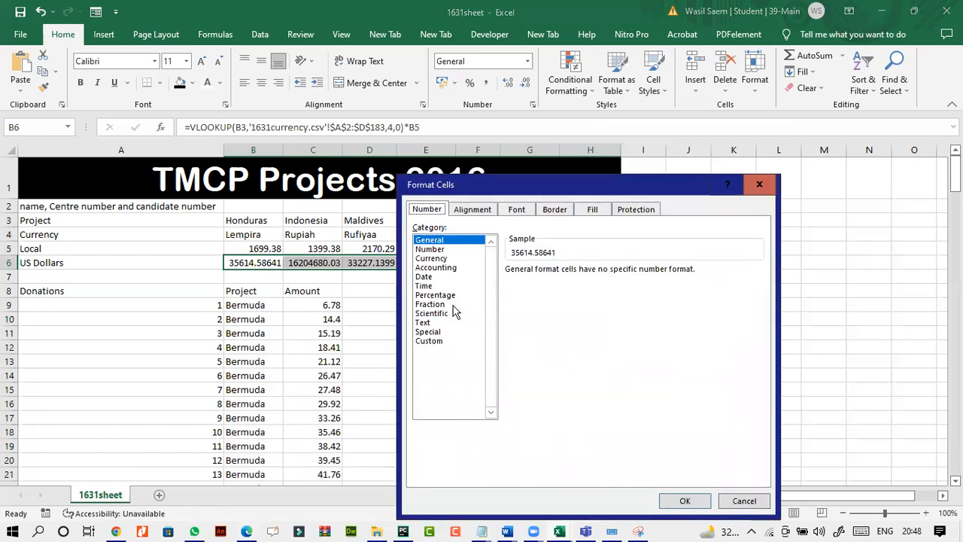
click(440, 259)
click(601, 275)
click(601, 276)
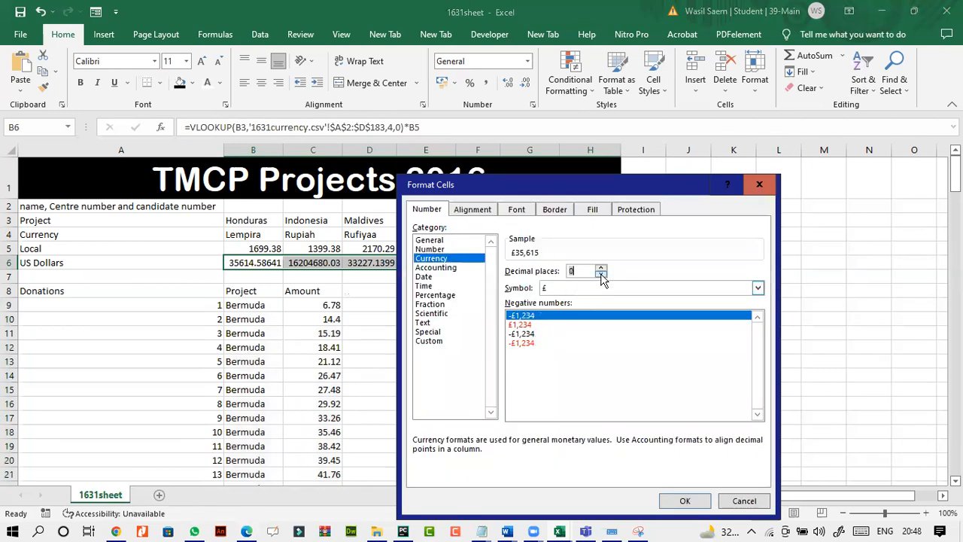
drag(641, 178, 743, 91)
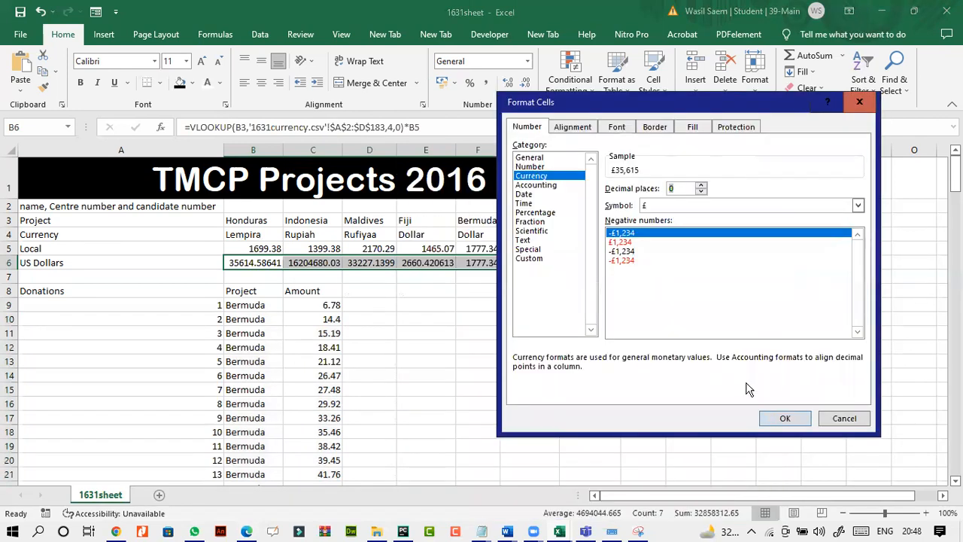
click(786, 414)
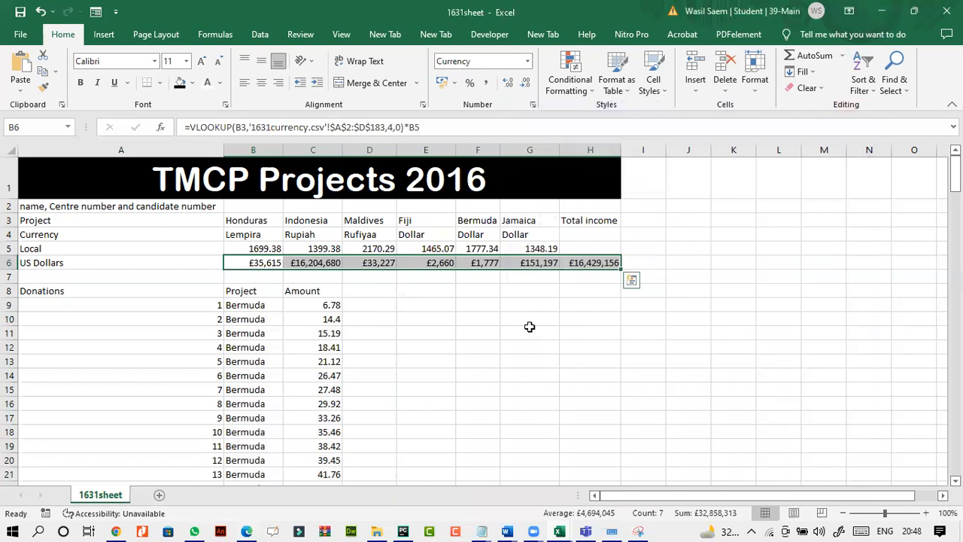
- Change the currency symbol of the US Dollars values in B6:H6 to $ English (United States)
right_click(359, 265)
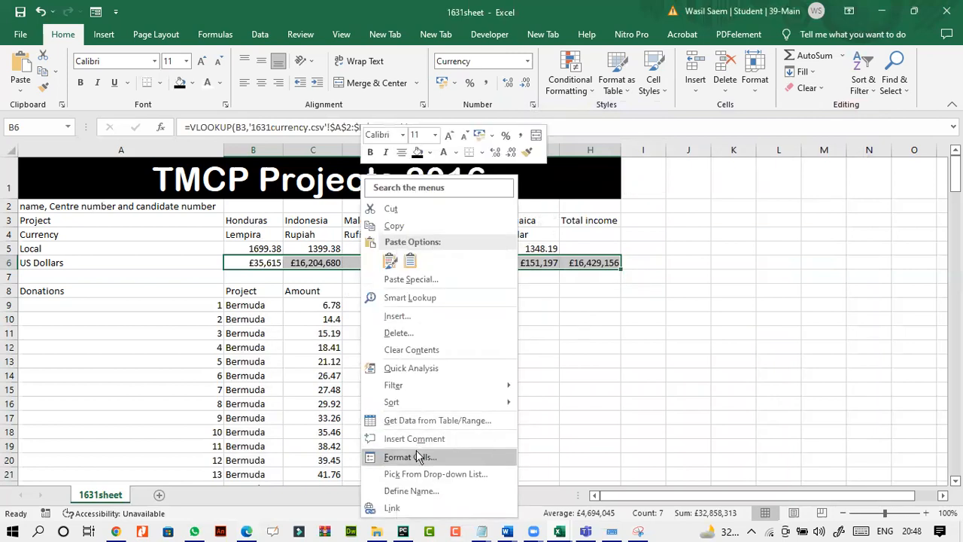
click(416, 453)
click(426, 288)
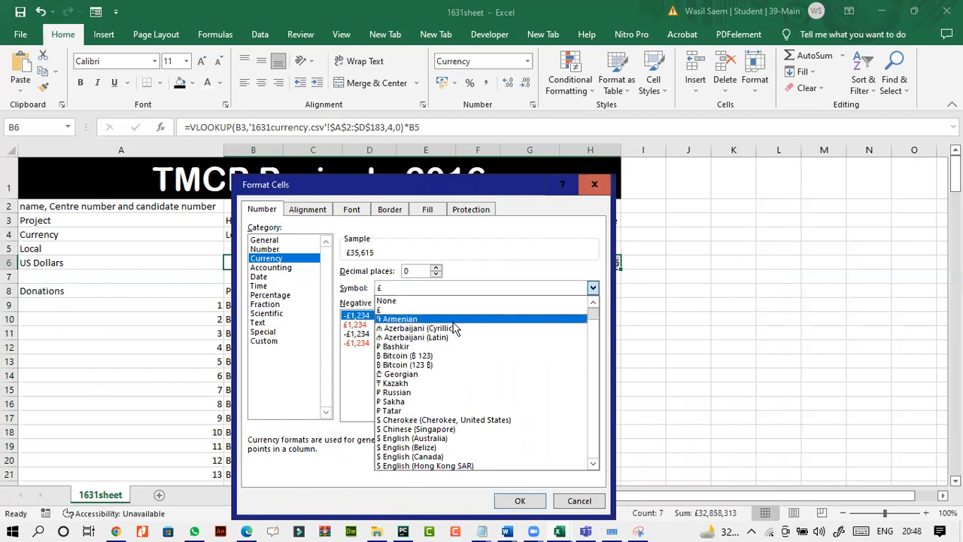
scroll(454, 328, down, 2)
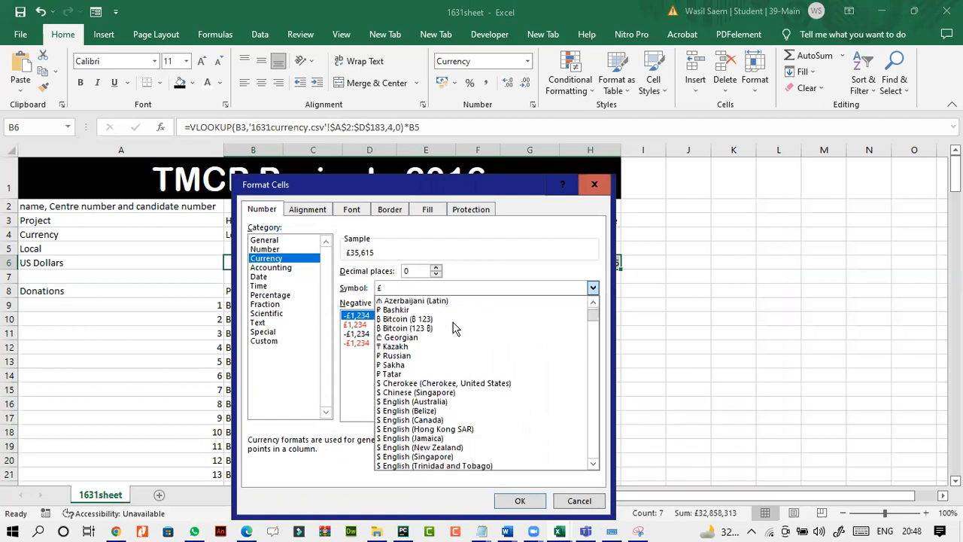
scroll(454, 328, down, 1)
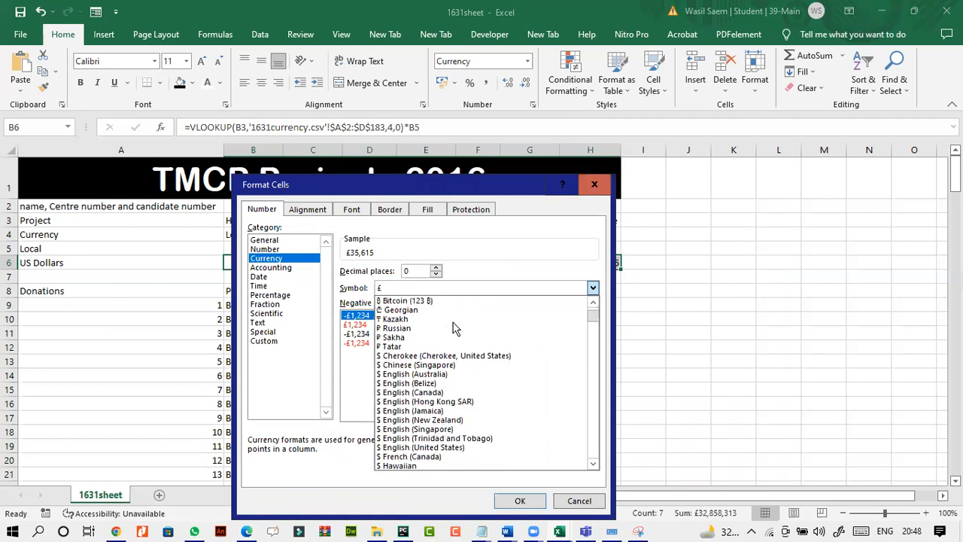
click(467, 447)
drag(455, 189, 599, 79)
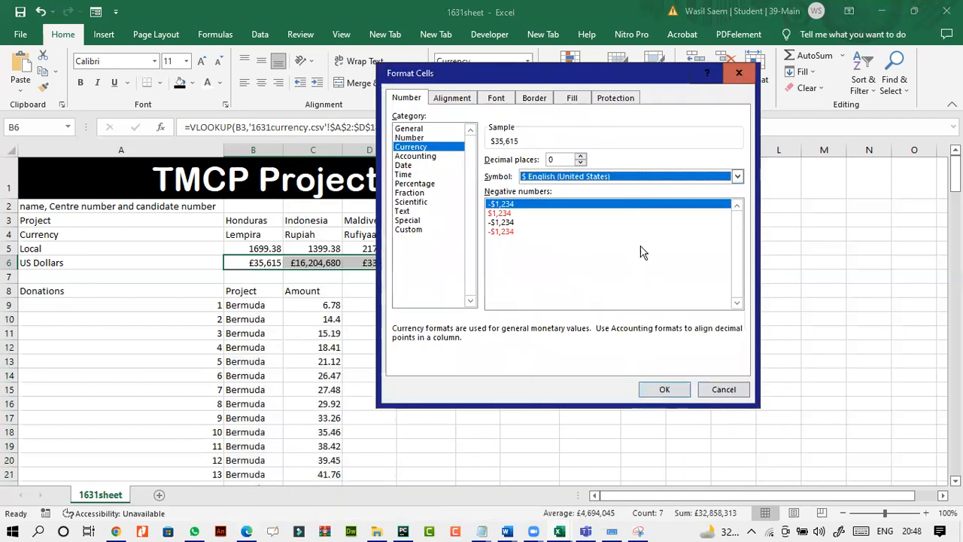
click(663, 390)
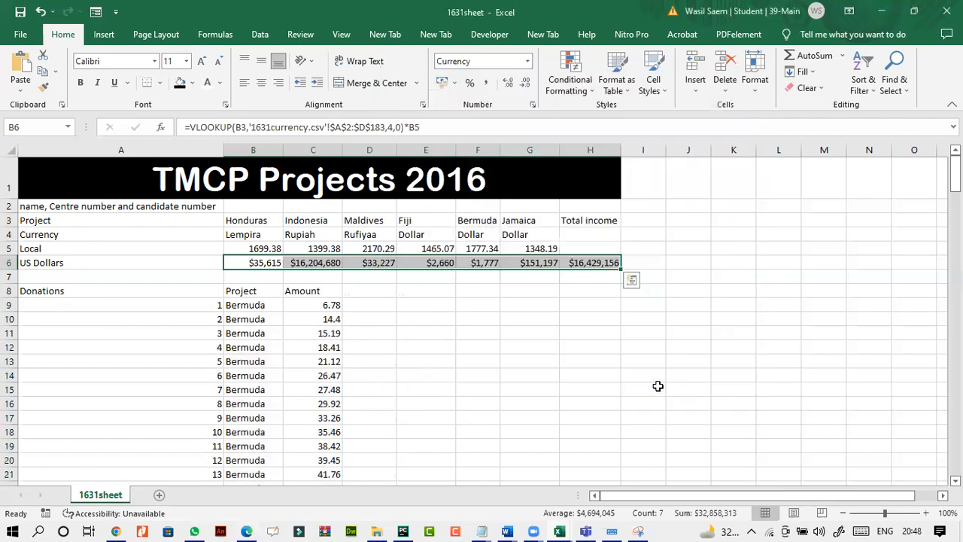
- Underline the "display all currency values" and "US dollar" wording in the Task 3 introduction in Edge, and return to the 1631sheet workbook in Excel
click(247, 532)
click(247, 531)
click(369, 293)
click(308, 249)
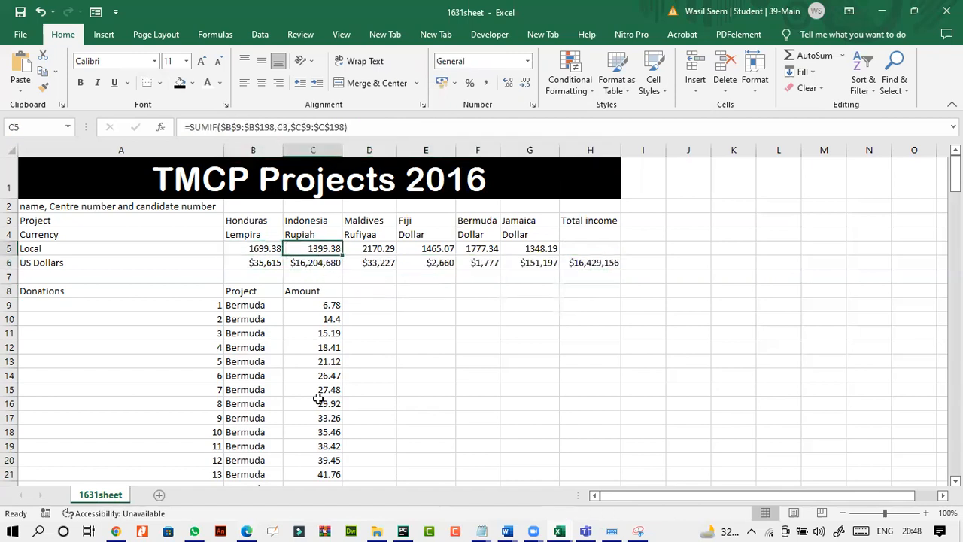
click(246, 531)
scroll(401, 294, up, 10)
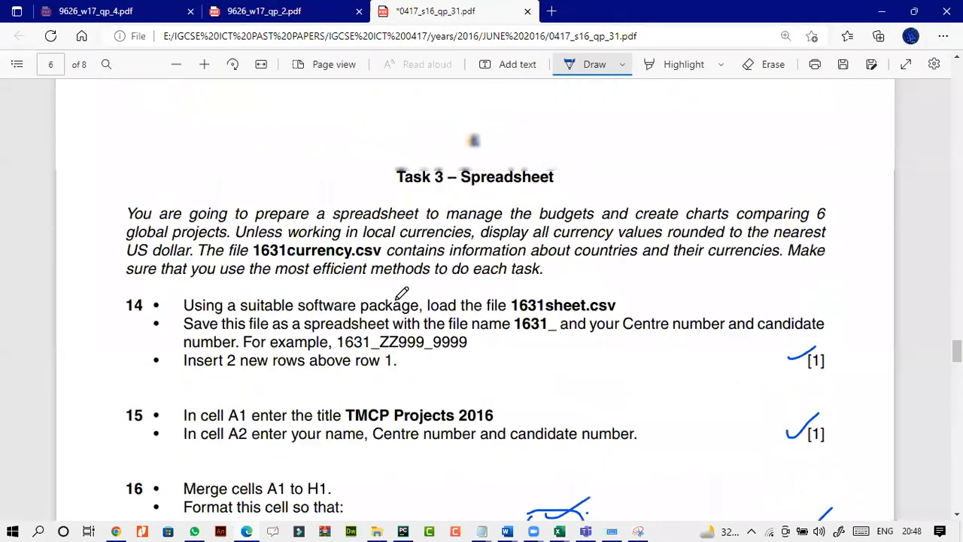
scroll(399, 298, down, 3)
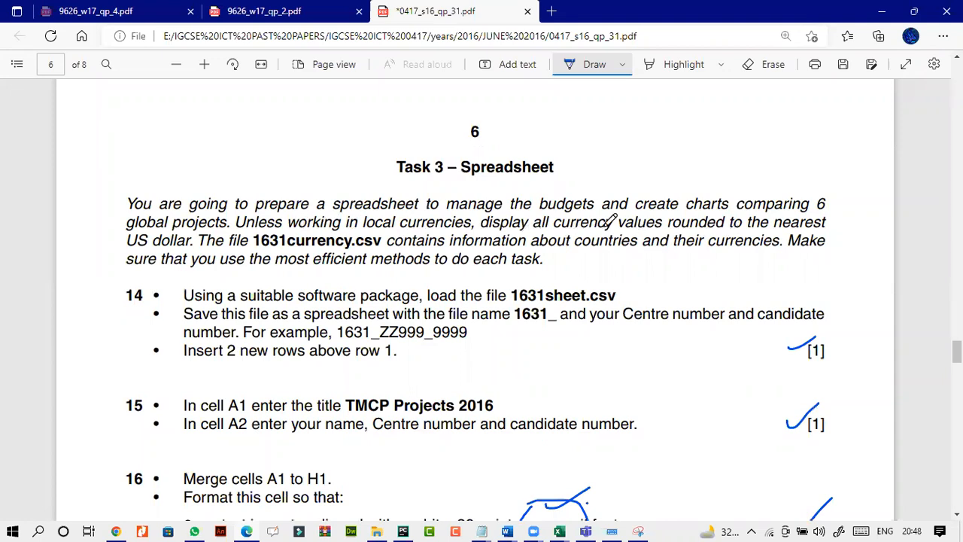
drag(498, 236, 638, 241)
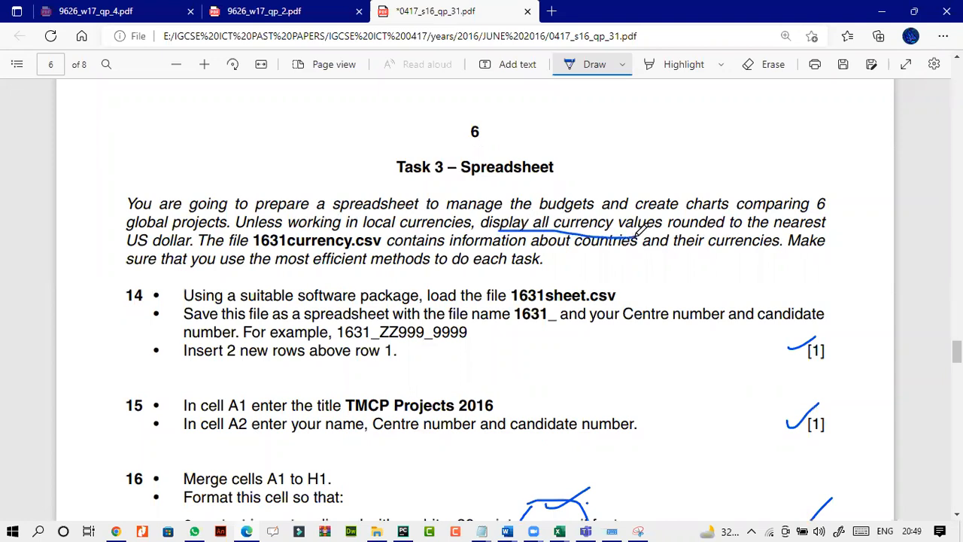
drag(171, 245, 130, 246)
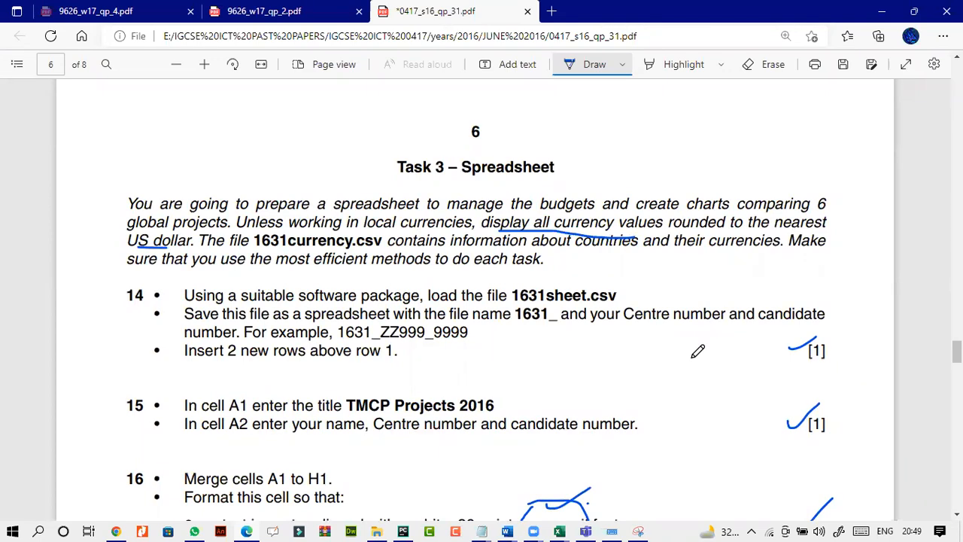
scroll(492, 338, down, 15)
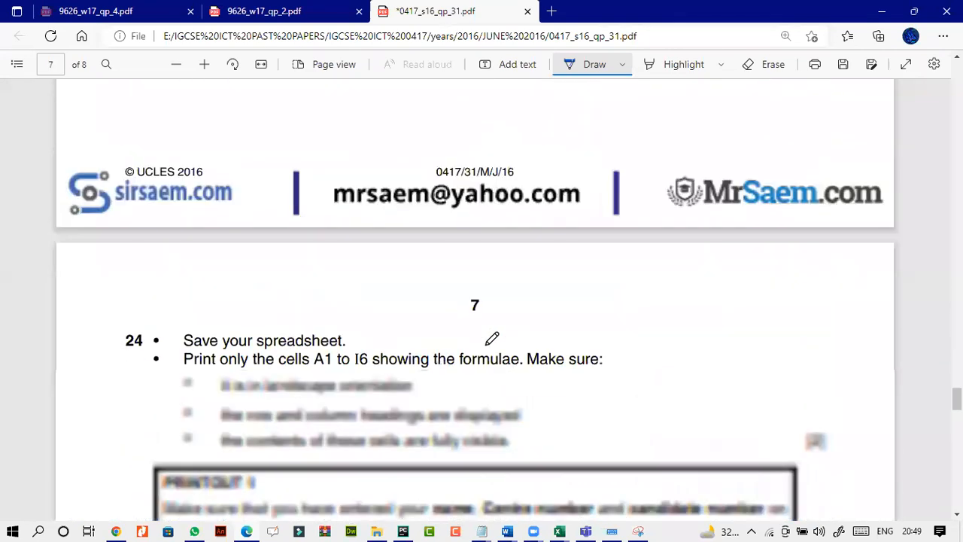
click(559, 531)
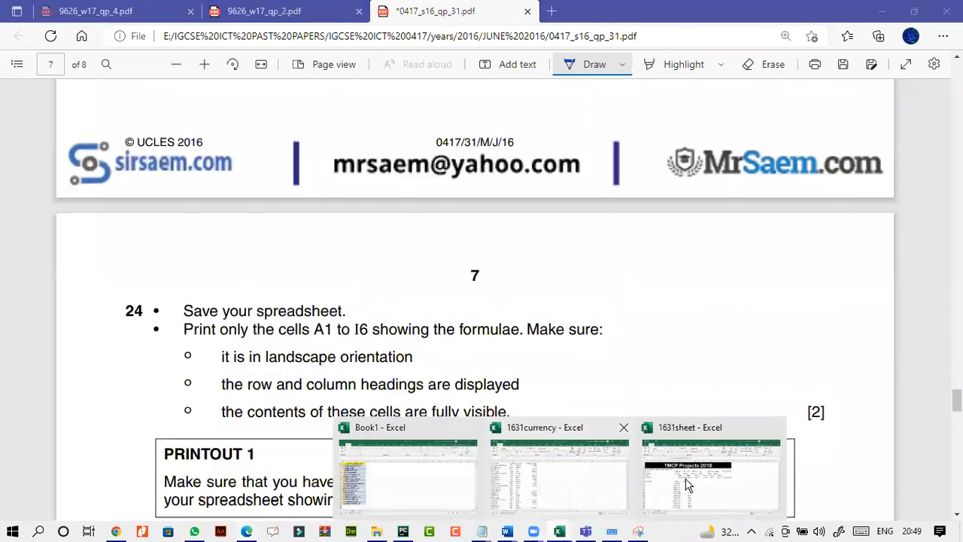
click(686, 485)
- Format the Local values in B5:G5 as Currency with the $ English (United States) symbol
click(338, 287)
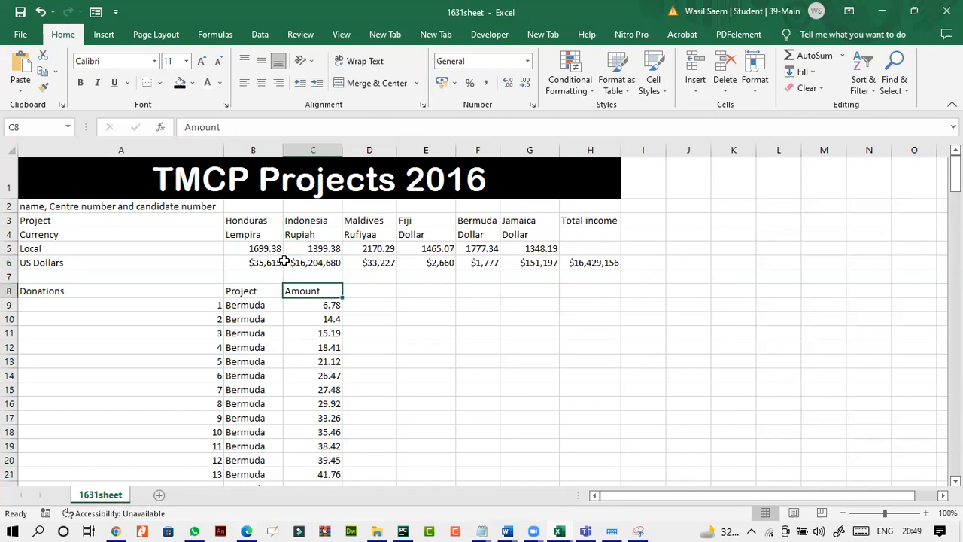
drag(271, 249, 530, 248)
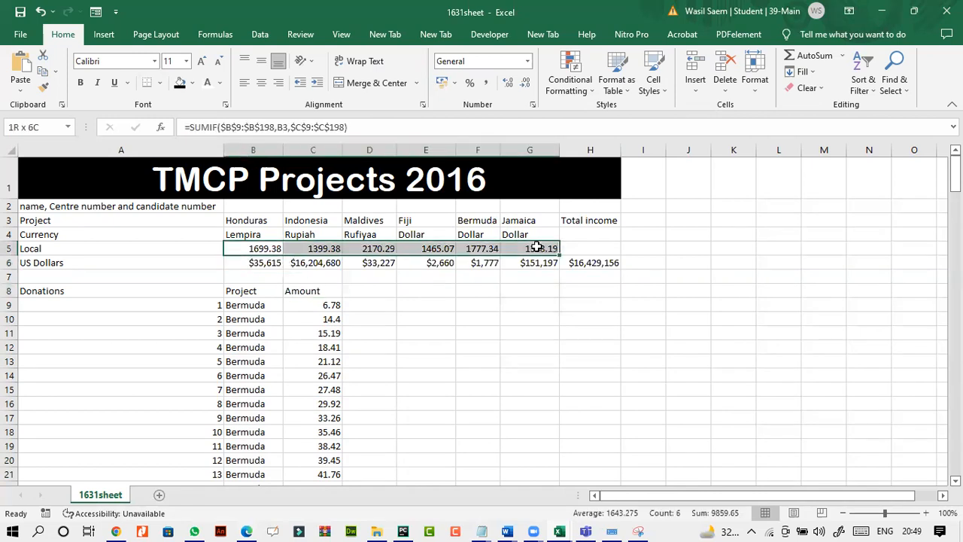
drag(536, 248, 538, 248)
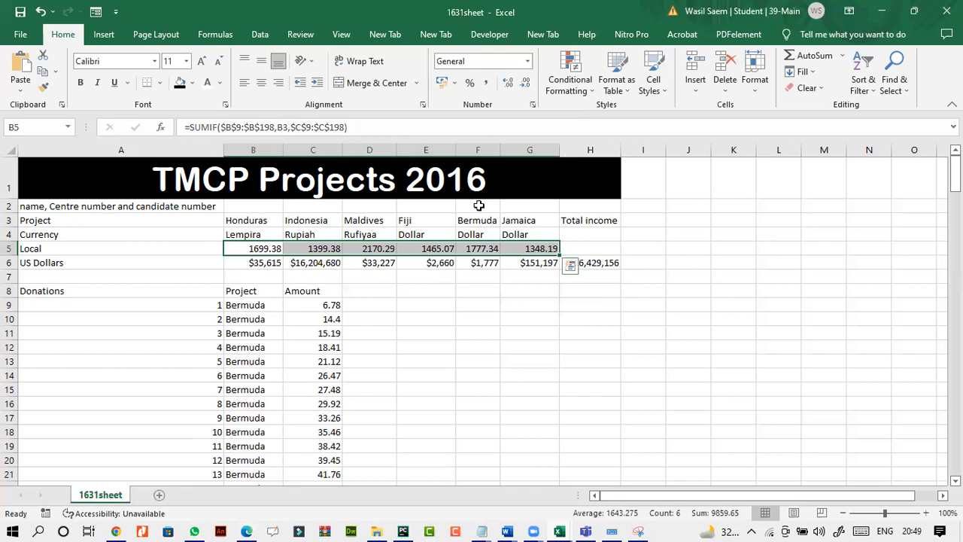
right_click(456, 250)
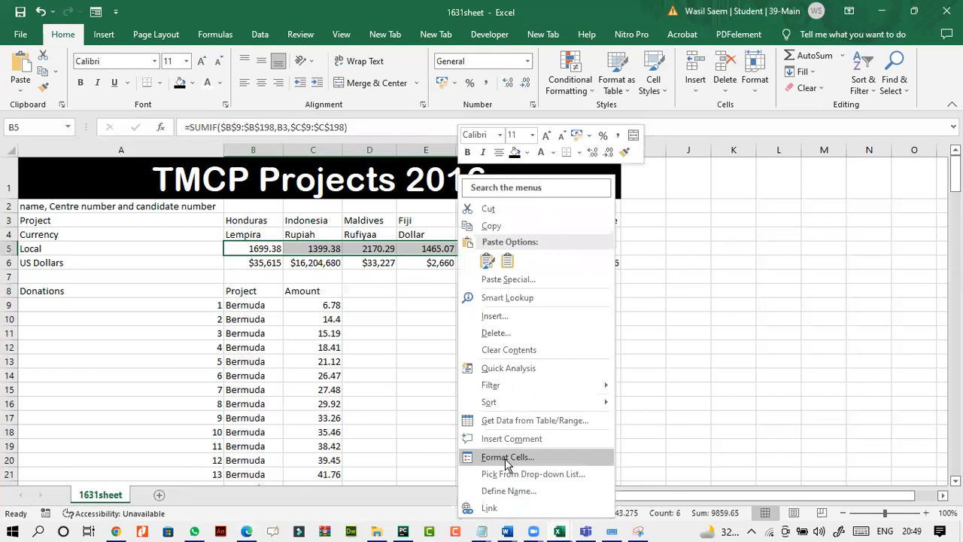
click(505, 458)
click(363, 259)
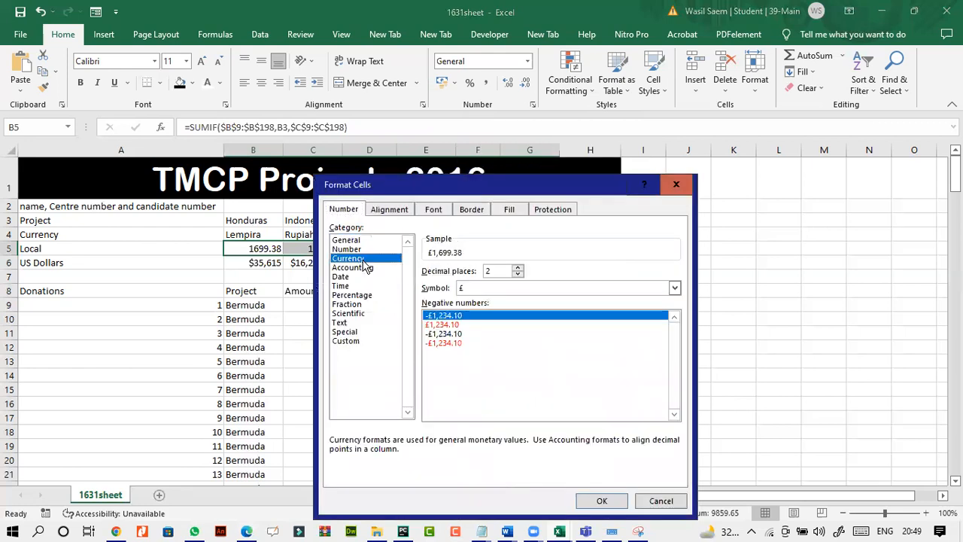
click(529, 291)
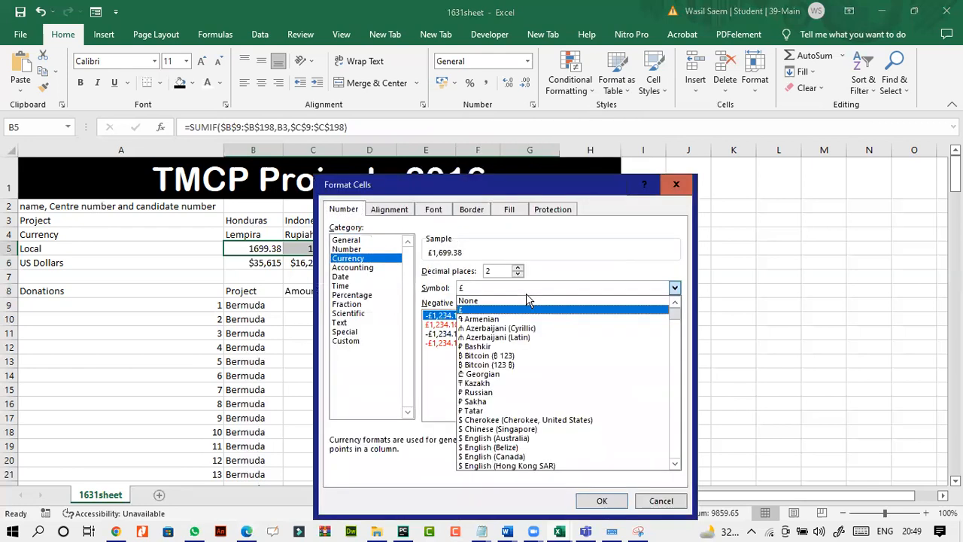
scroll(539, 376, down, 3)
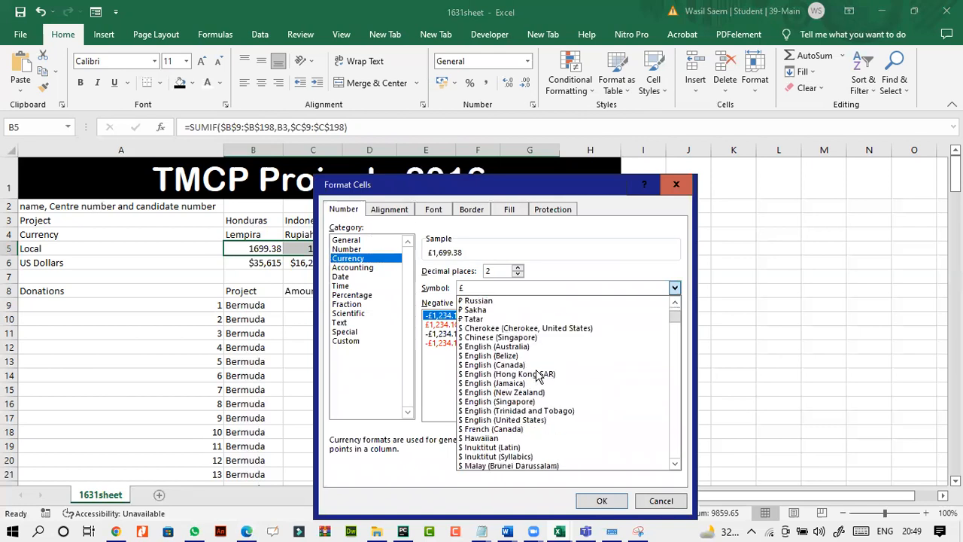
click(539, 420)
click(593, 501)
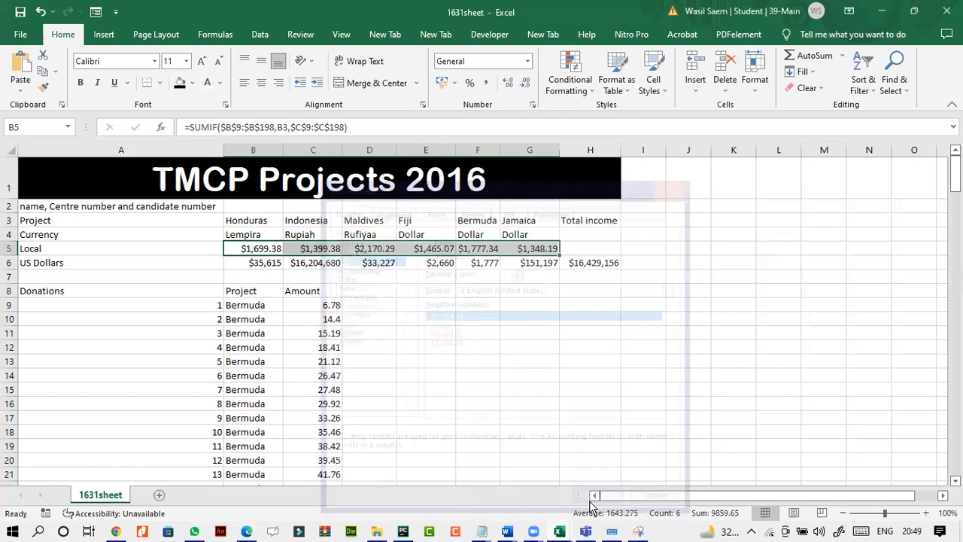
- Set the Local currency values in B5:G5 to 0 decimal places
right_click(470, 249)
click(520, 456)
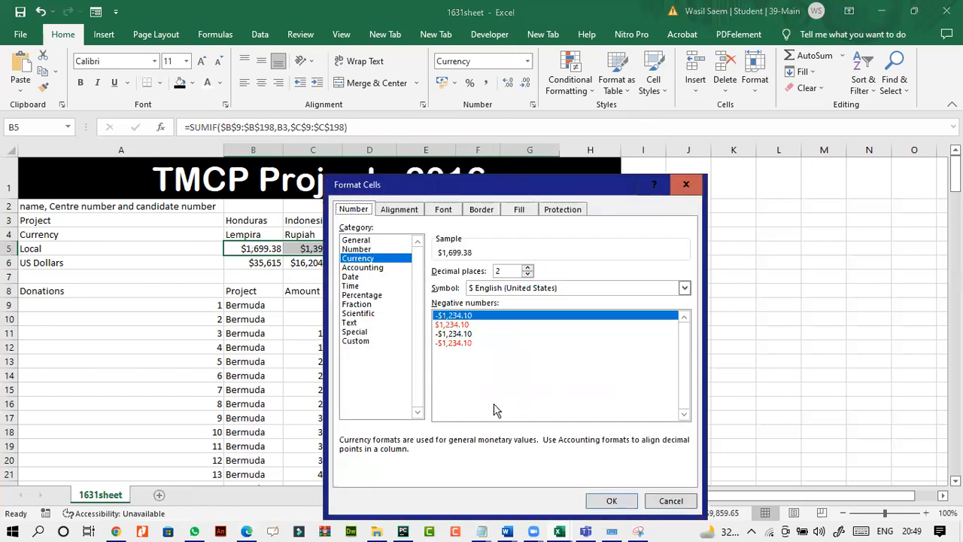
click(528, 274)
click(527, 274)
click(609, 500)
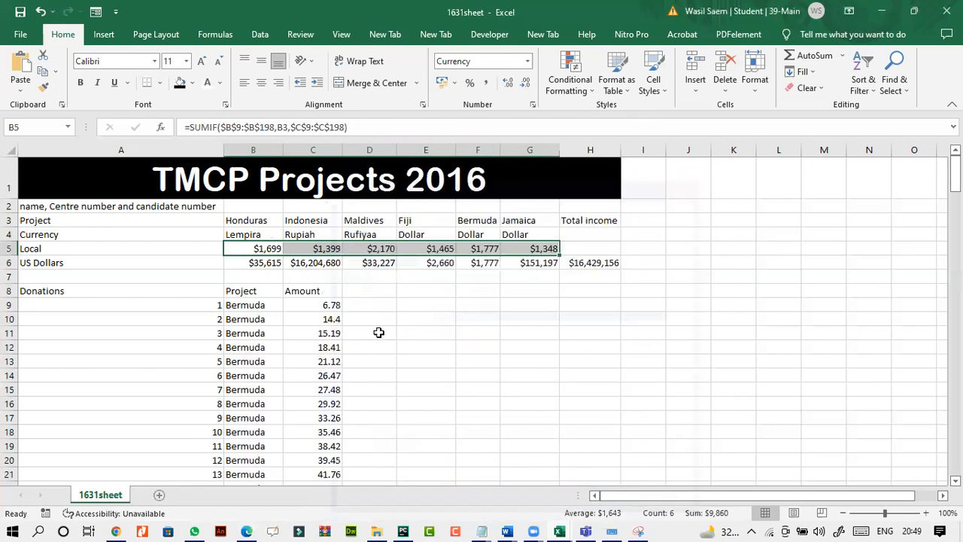
- Switch to the exam paper in Edge, tick question 24's save instruction and three print requirements, and underline its A1 to I6 cell range
click(247, 531)
scroll(368, 324, down, 1)
scroll(368, 324, up, 2)
scroll(368, 323, up, 2)
scroll(368, 324, down, 4)
scroll(369, 316, up, 1)
drag(349, 224, 384, 229)
drag(306, 272, 346, 273)
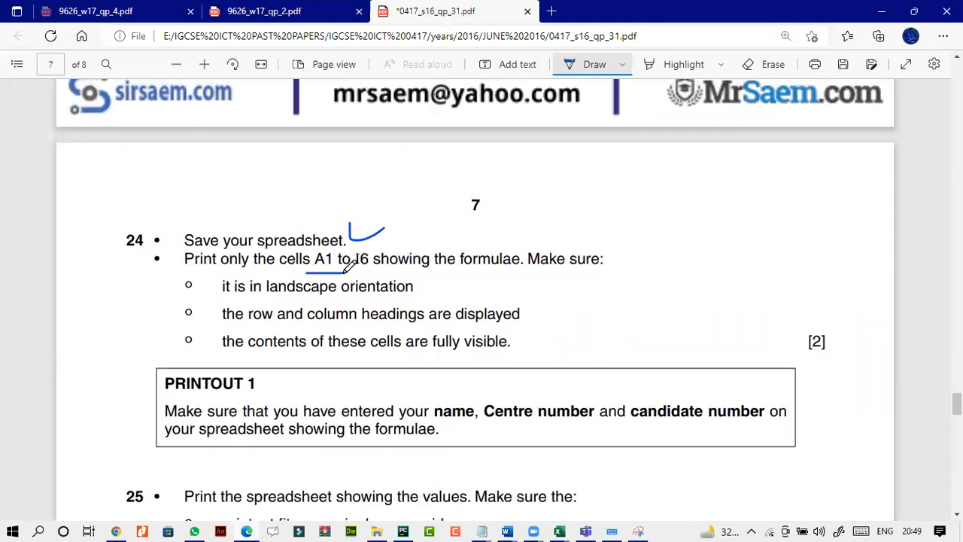
drag(435, 285, 451, 275)
drag(537, 316, 560, 288)
drag(544, 344, 582, 326)
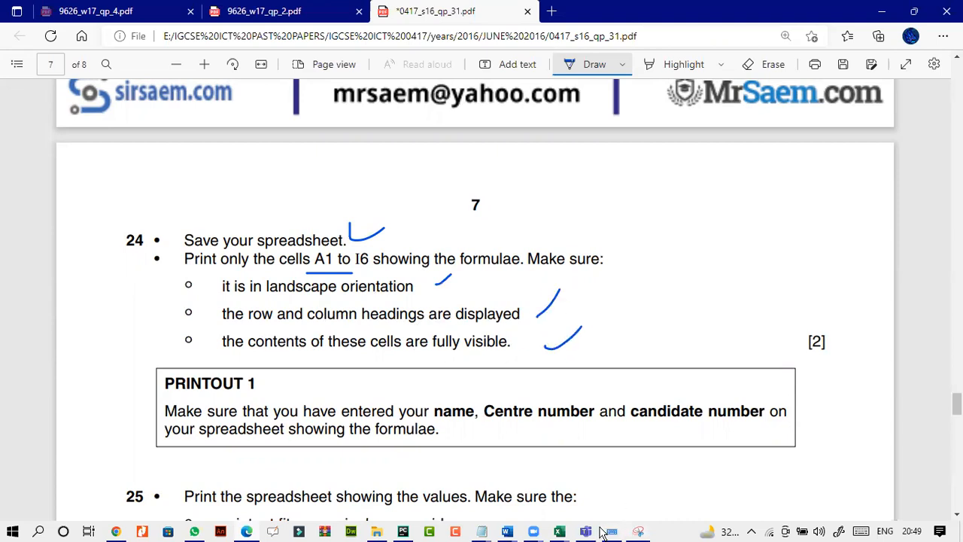
- Return to the 1631sheet workbook in Excel and display the formulas instead of the values
click(652, 500)
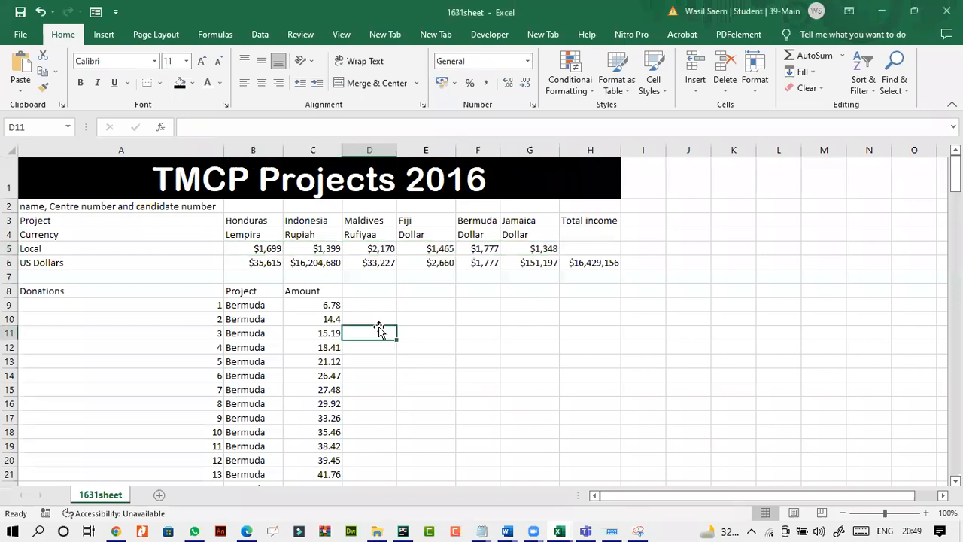
key(ctrl+grave)
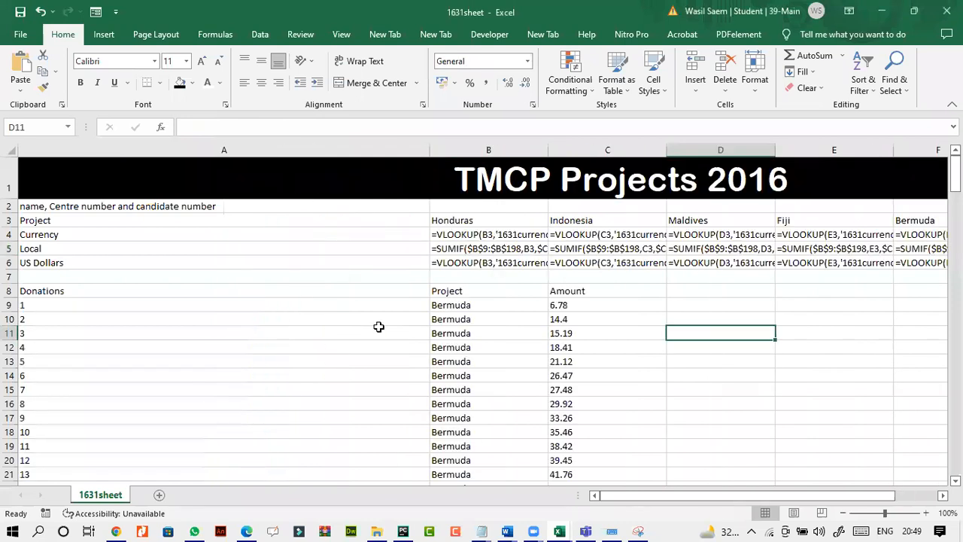
- Fit the width of every column in the sheet to its displayed formulas
click(13, 153)
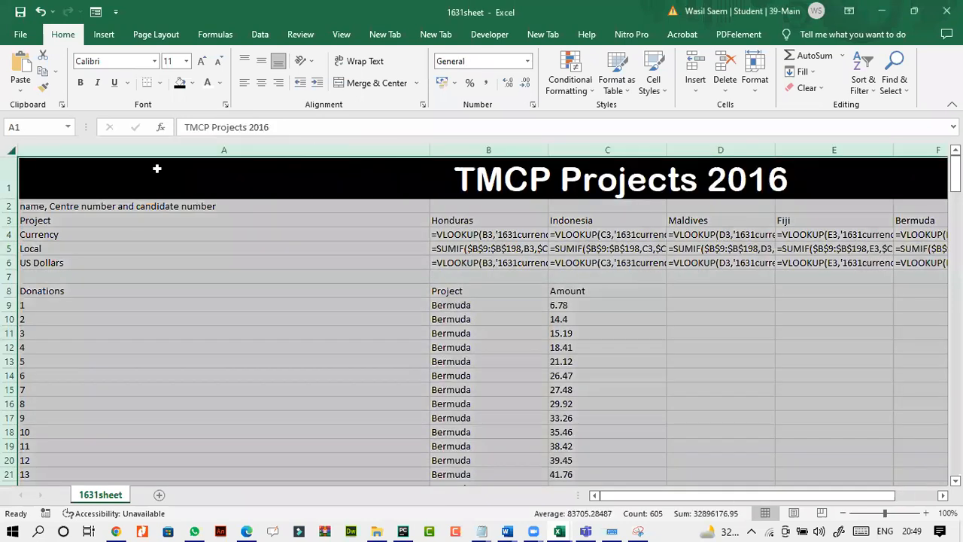
click(423, 146)
click(12, 150)
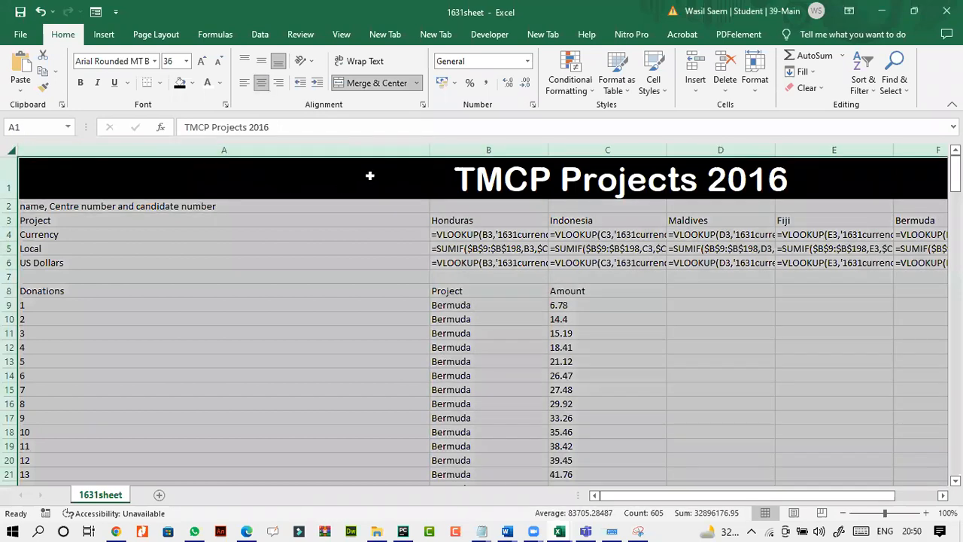
double_click(426, 150)
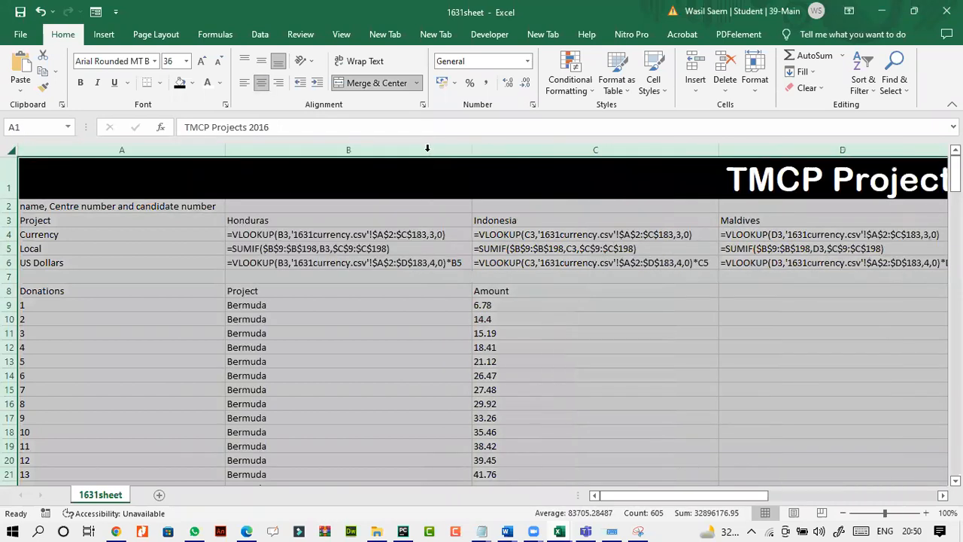
- Check question 24 in the exam paper in Edge, and select cells A1 to I6 in the Excel workbook
click(249, 531)
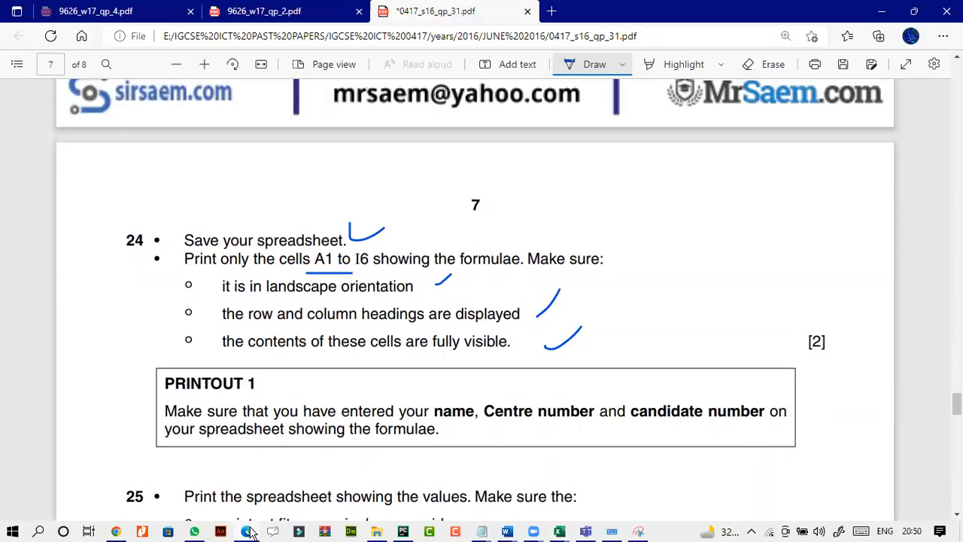
click(248, 531)
click(78, 181)
drag(92, 206, 854, 259)
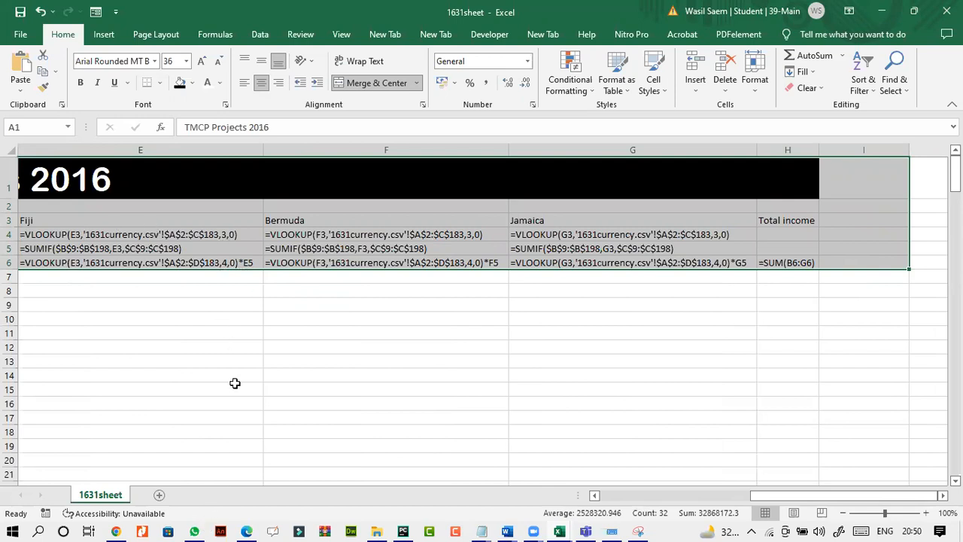
- Recheck question 24 in Edge, and set the Excel sheet's page setup to landscape orientation and A4 paper
click(247, 532)
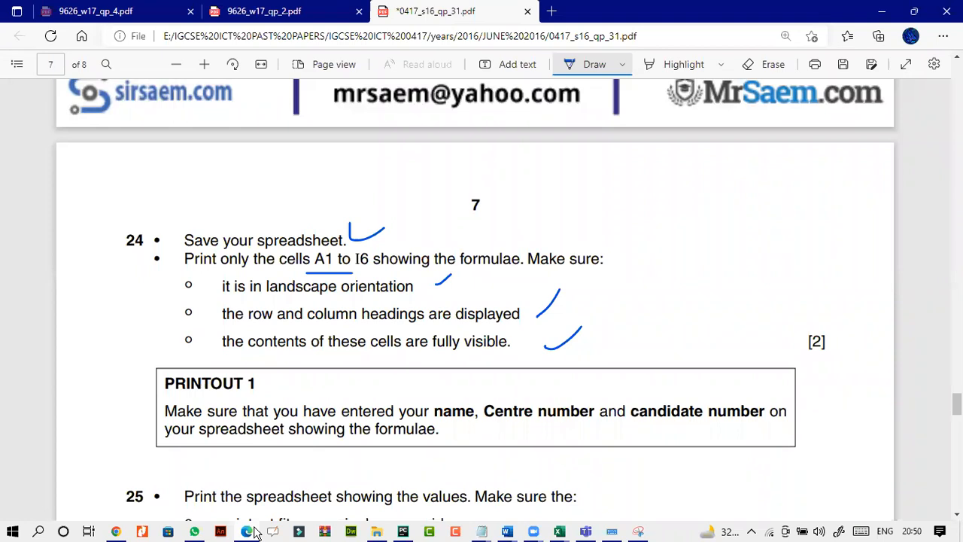
click(254, 531)
click(17, 36)
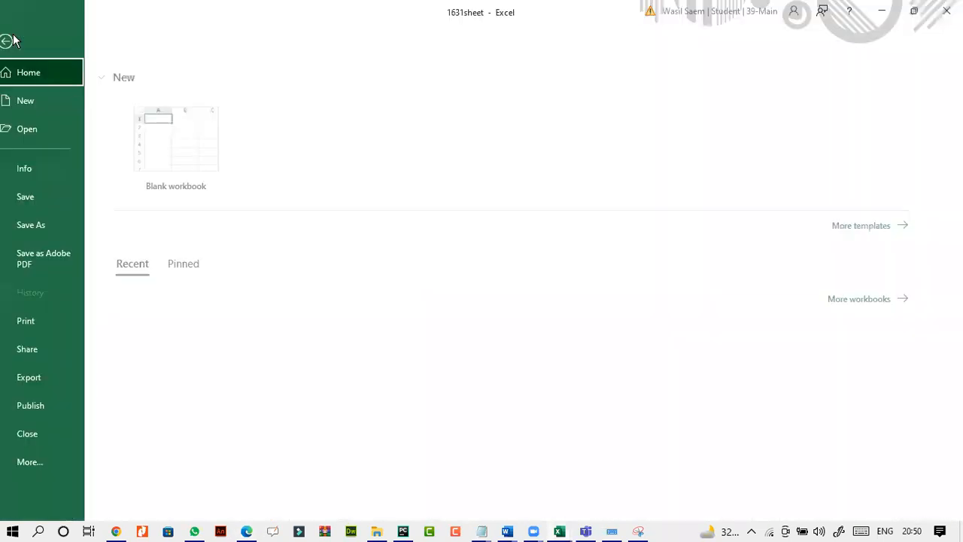
click(42, 323)
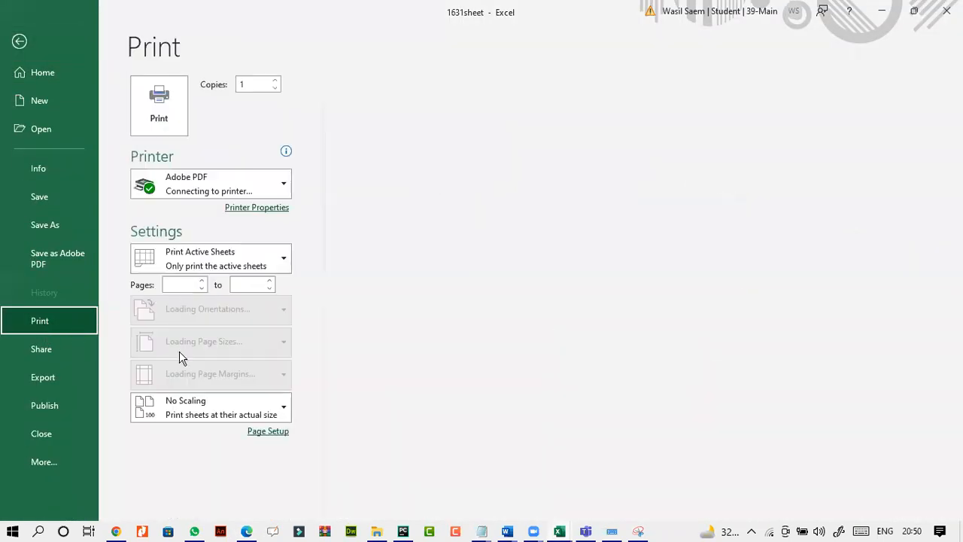
click(268, 463)
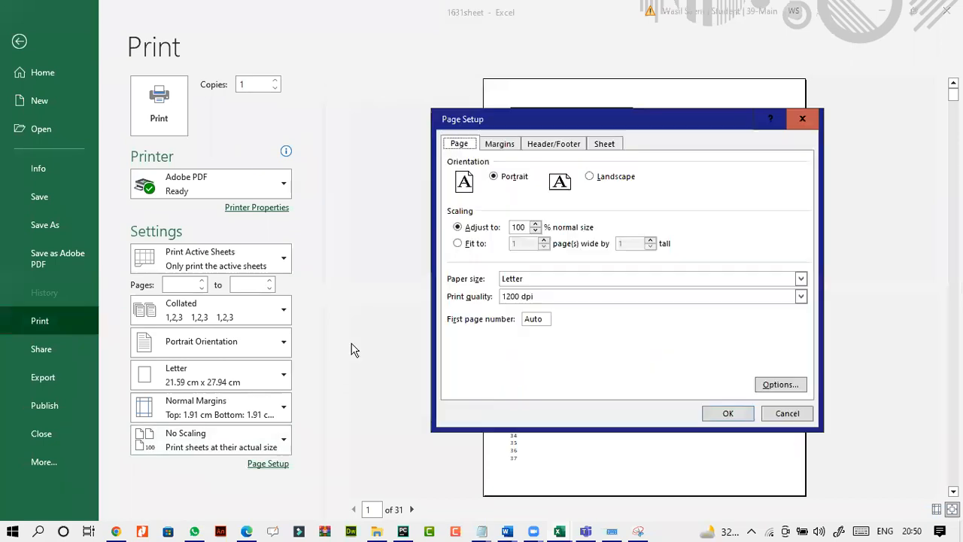
click(590, 178)
click(535, 278)
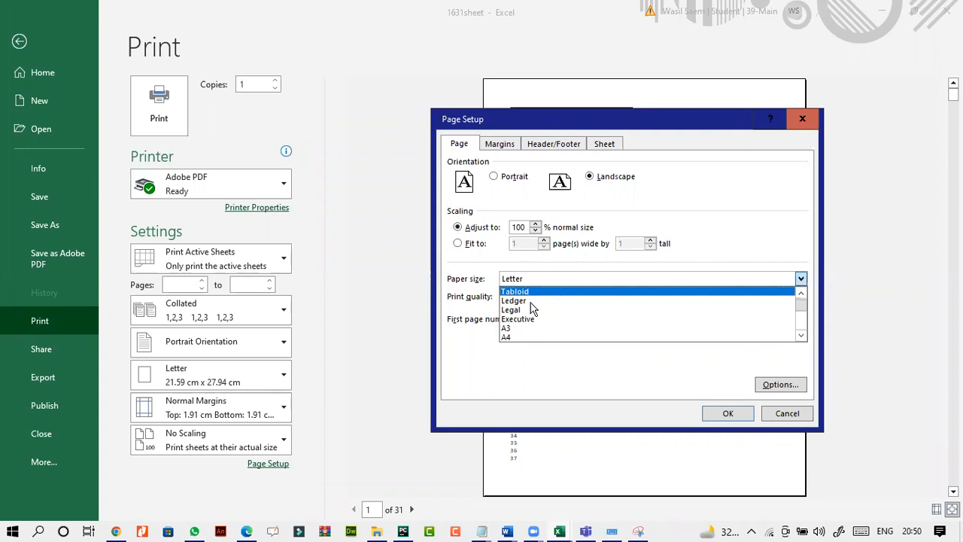
click(527, 335)
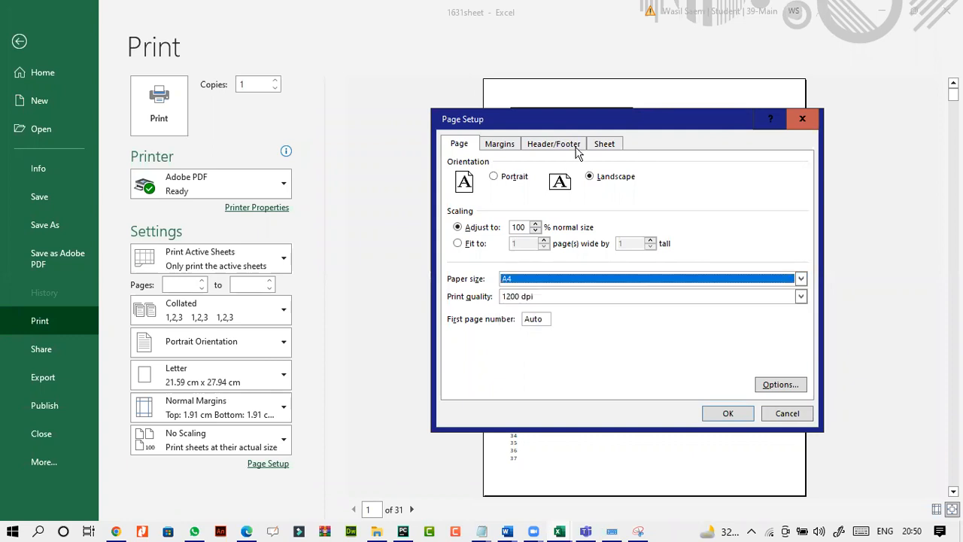
- Include the row and column headings in the printout and apply the page setup
click(603, 148)
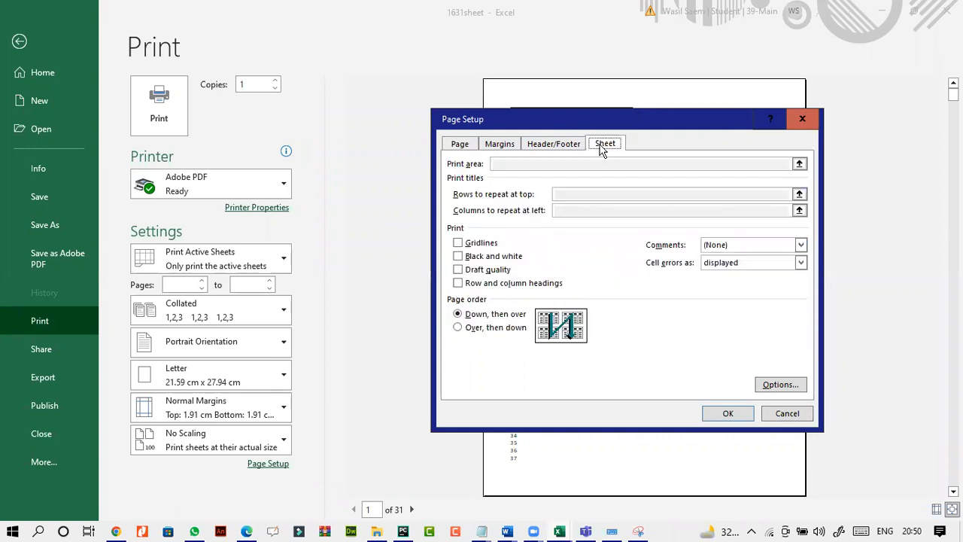
click(483, 289)
click(712, 418)
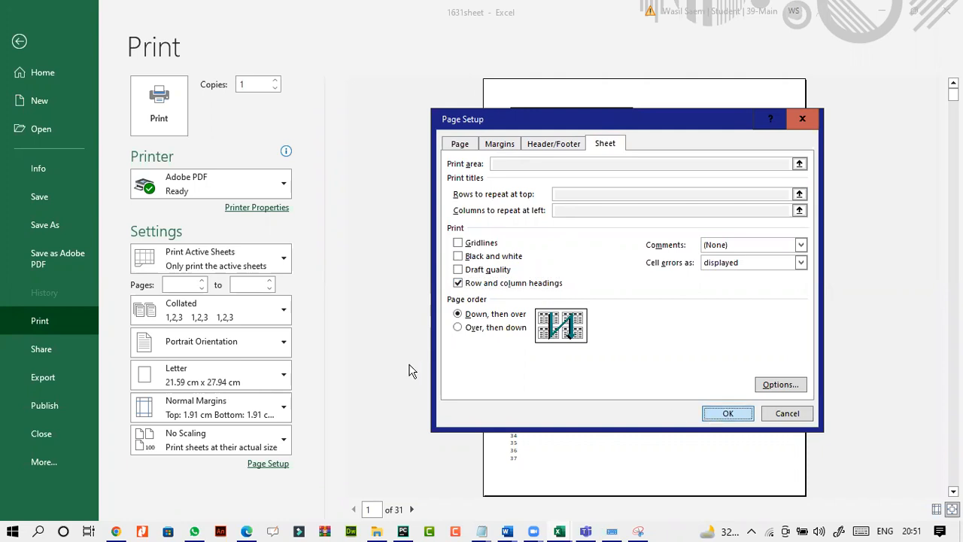
- Consult question 24 in Edge, and limit the Excel printout to the current selection
click(247, 531)
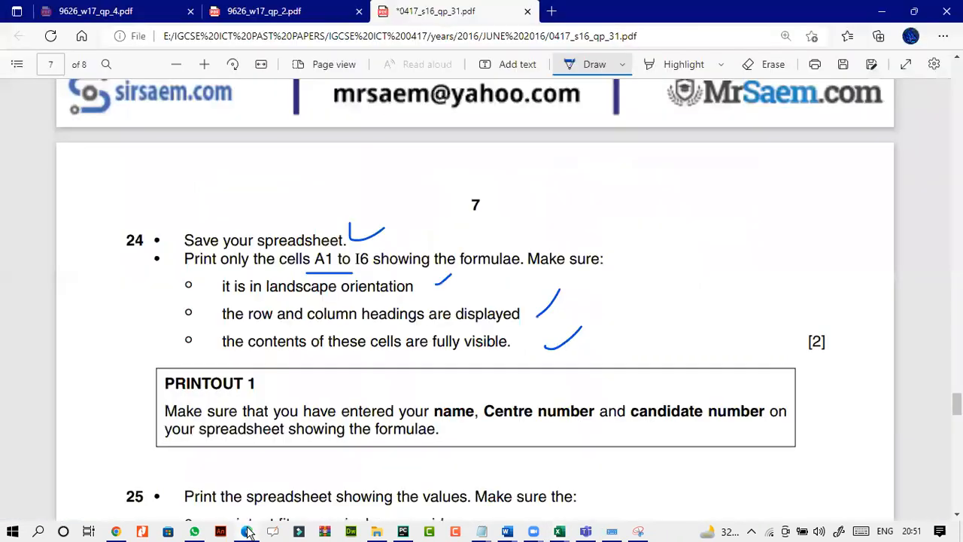
click(247, 532)
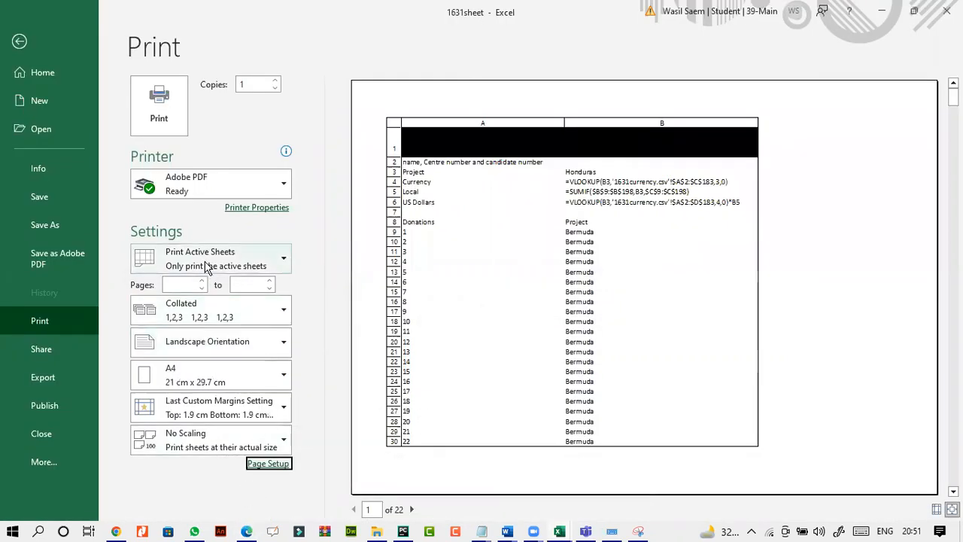
click(206, 264)
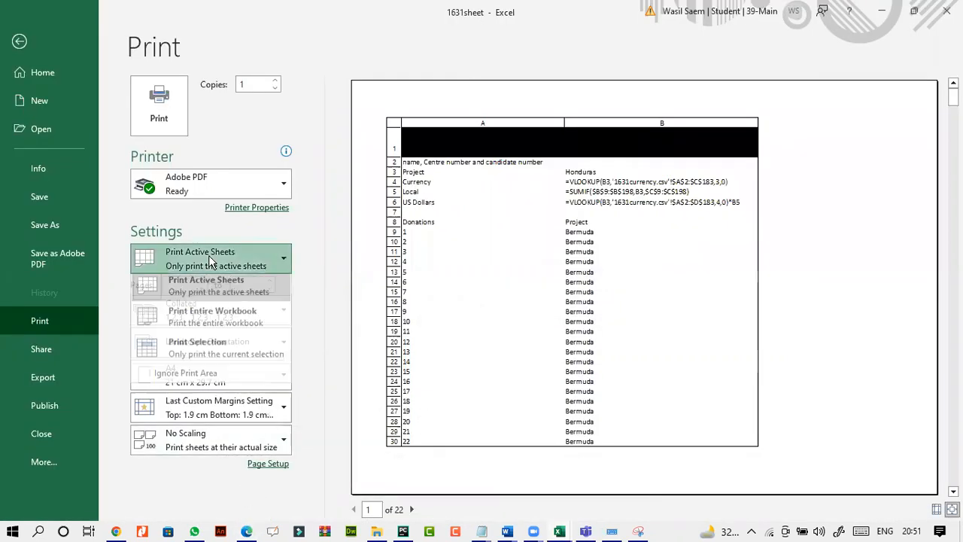
click(223, 356)
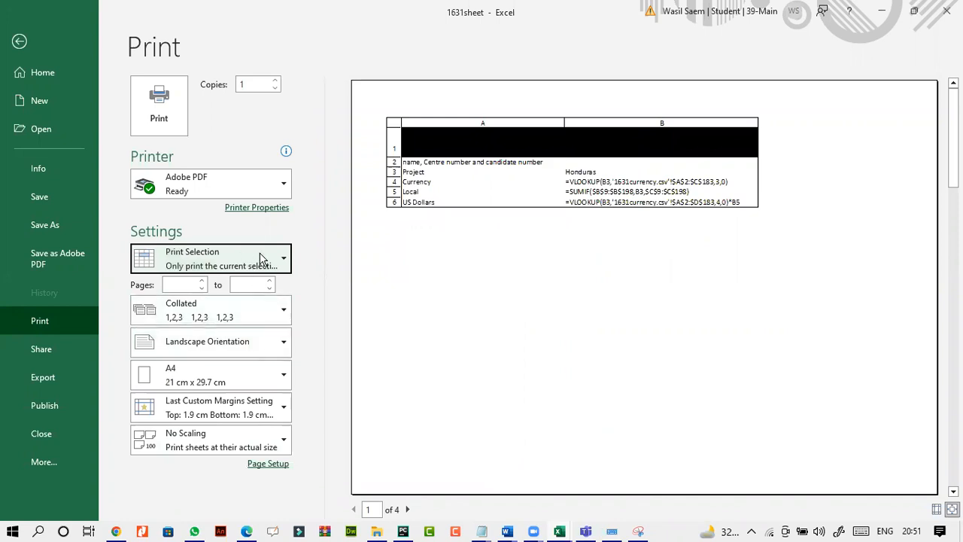
- Circle the A1 to I6 cell range in question 24 of the exam paper in Edge and return to Excel's print preview
click(248, 531)
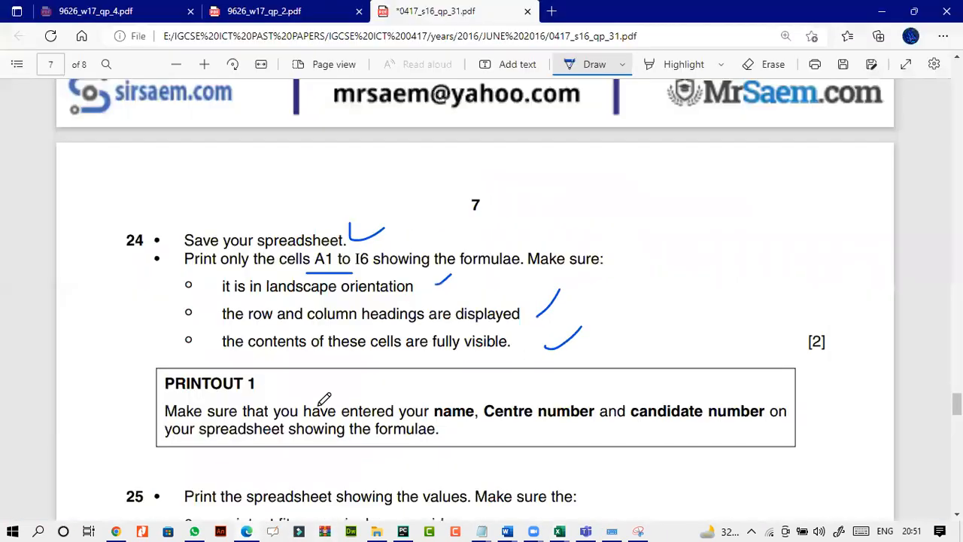
mouse_move(322, 249)
mouse_down()
mouse_move(380, 271)
mouse_move(329, 248)
mouse_up()
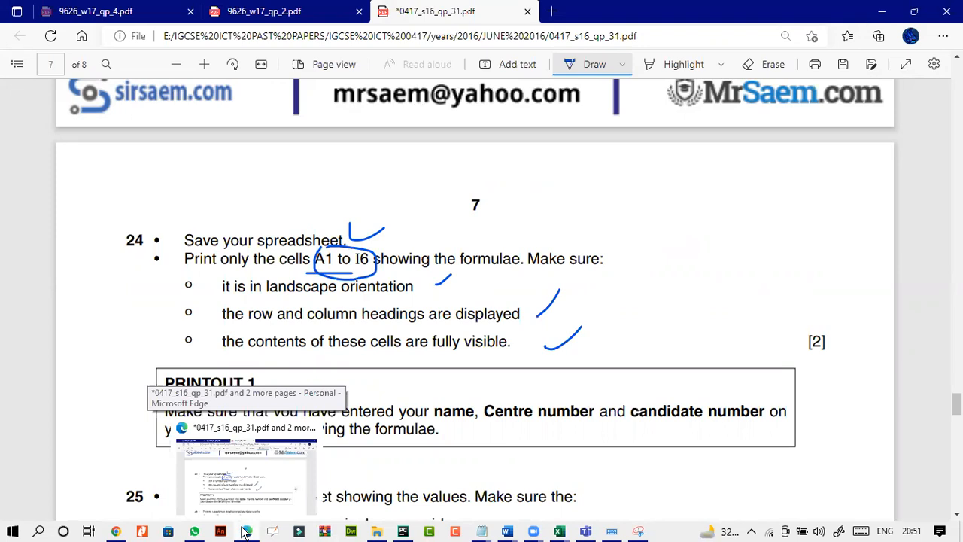
click(245, 533)
- Look through the pages of the formulae print preview, and return to the start of the sheet
click(408, 509)
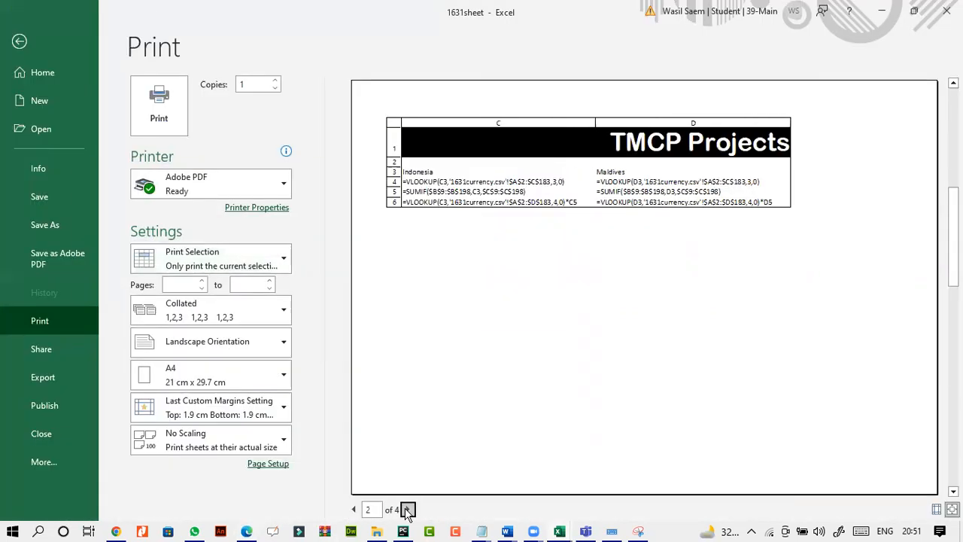
click(354, 509)
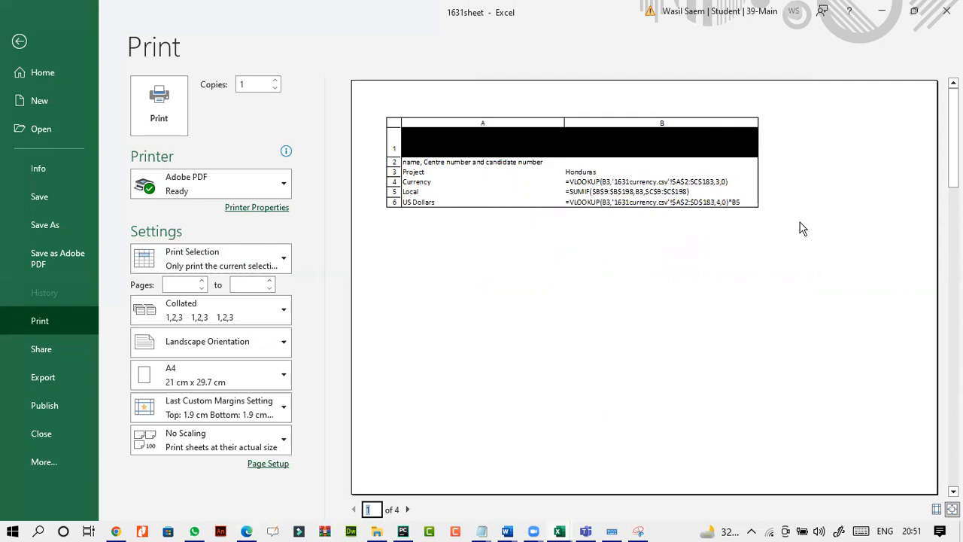
click(408, 510)
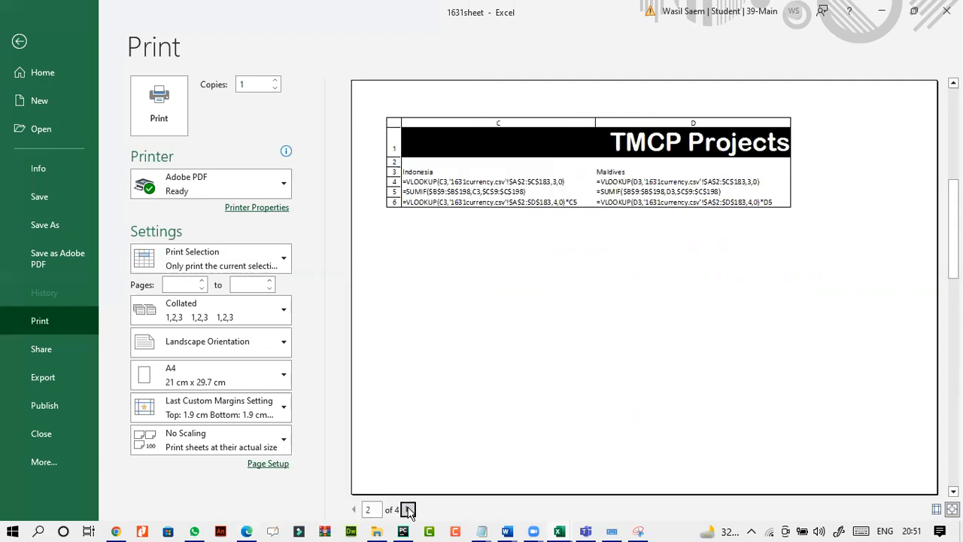
click(408, 509)
click(354, 510)
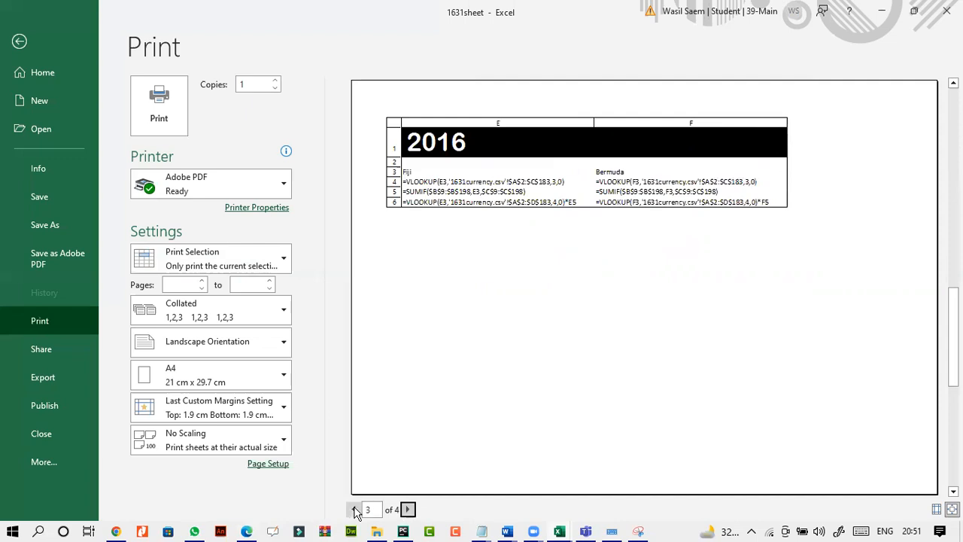
click(353, 509)
click(19, 42)
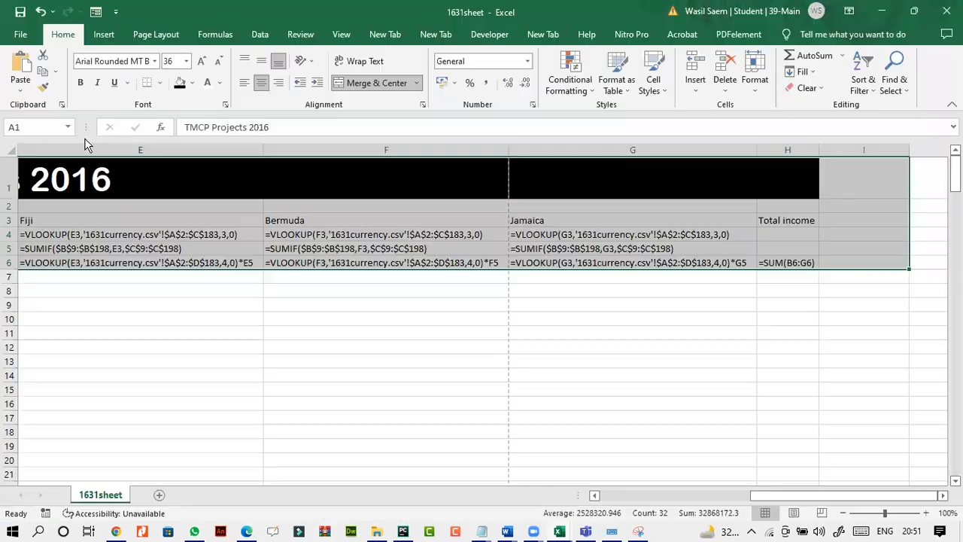
drag(763, 499, 603, 499)
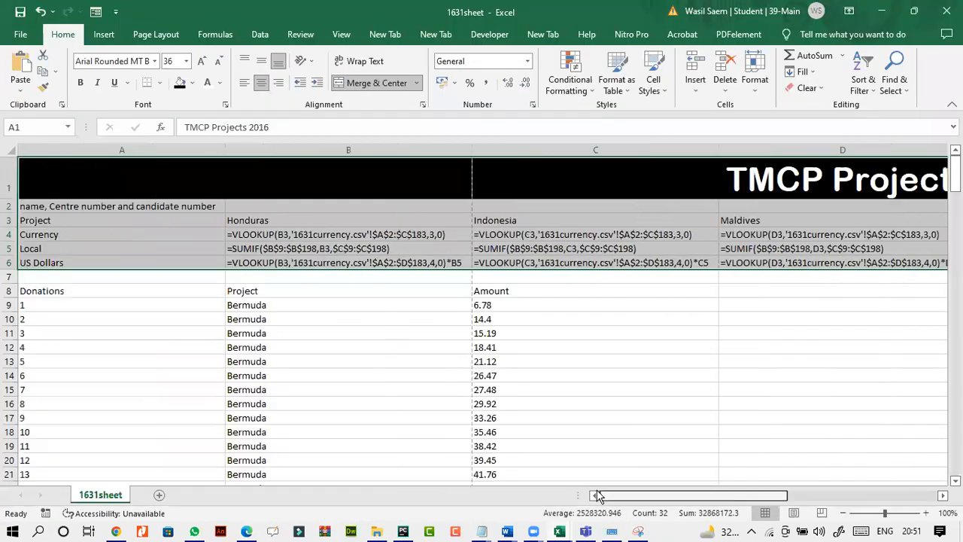
- Switch to the exam paper in Edge, underline "formulae" in question 24, and mark the question with a large tick
click(247, 531)
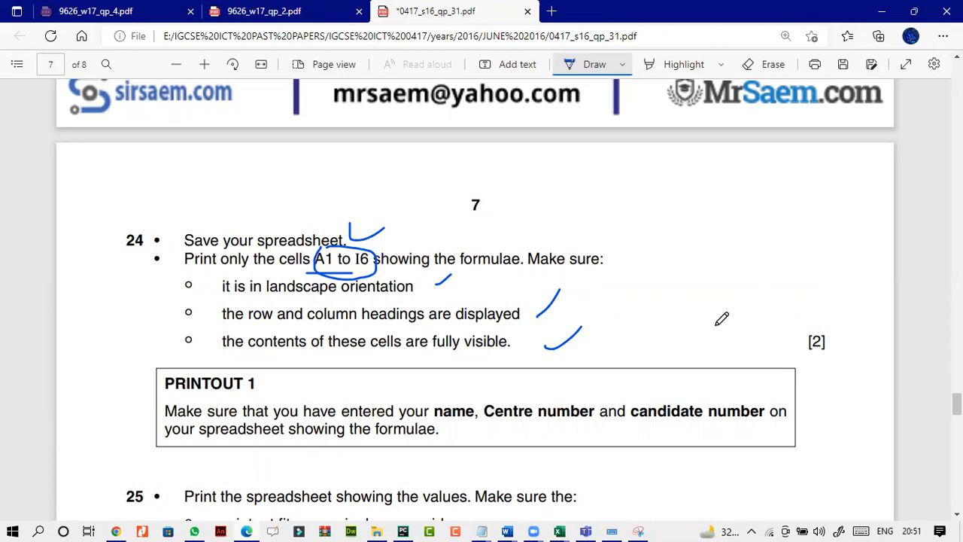
drag(455, 266, 519, 255)
drag(762, 325, 859, 268)
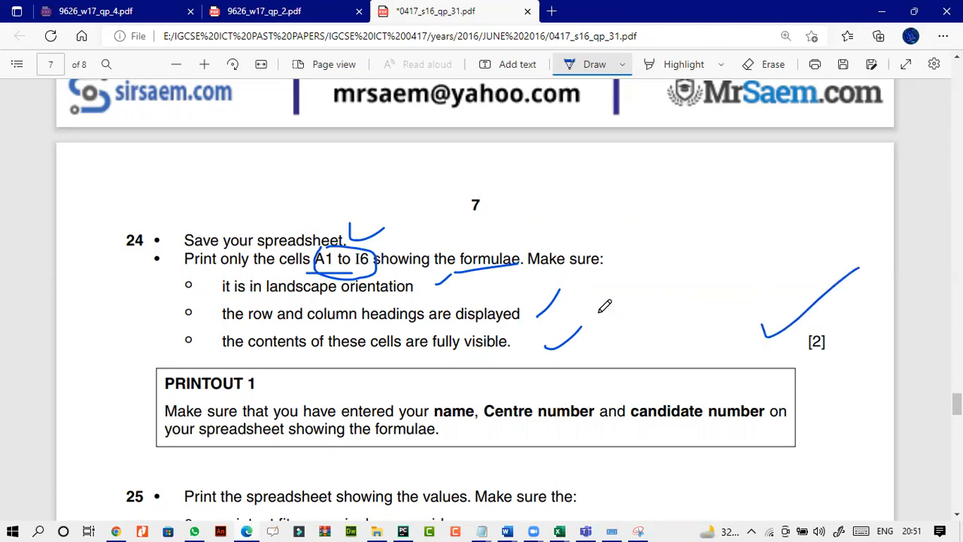
- Read question 25 in the exam paper, return to the Excel workbook, and display the values instead of the formulas
scroll(605, 306, down, 4)
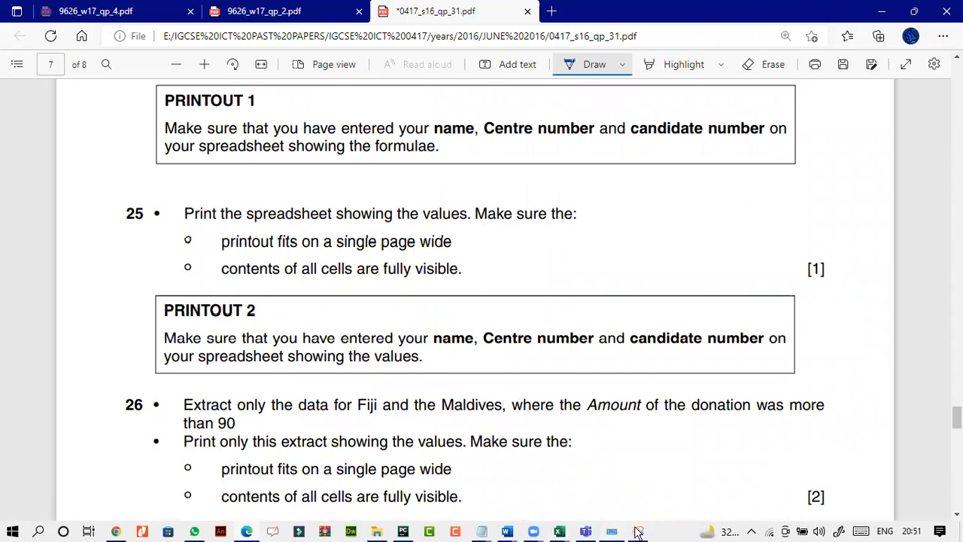
click(866, 497)
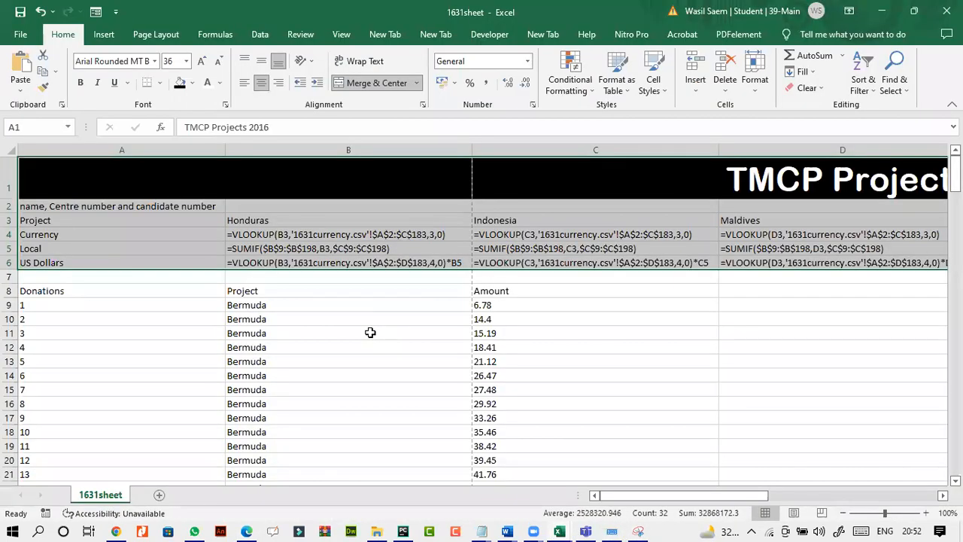
key(ctrl+grave)
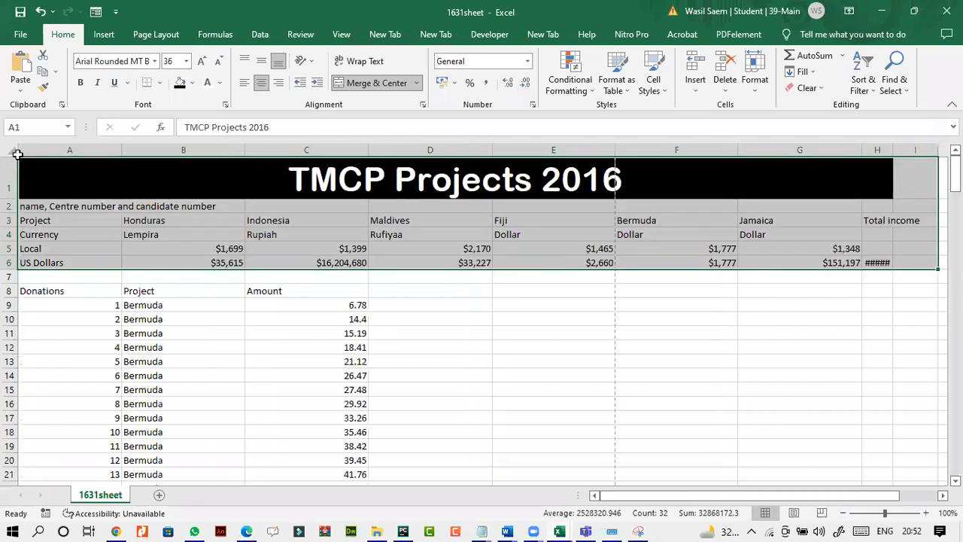
- Examine the print preview of the sheet showing values, and return to the worksheet
click(22, 36)
click(49, 320)
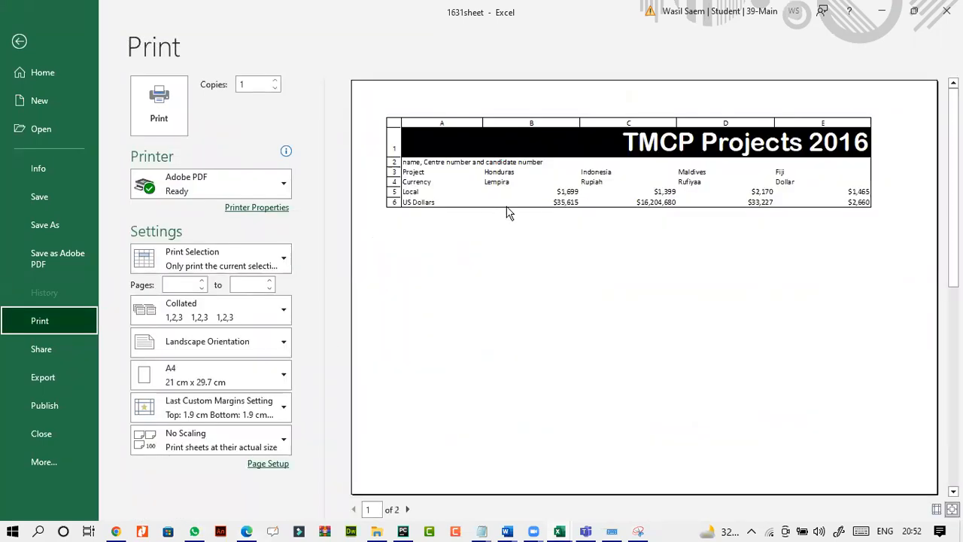
click(19, 43)
- Switch to the exam paper in Edge, tick question 25, and go back to question 24
click(246, 531)
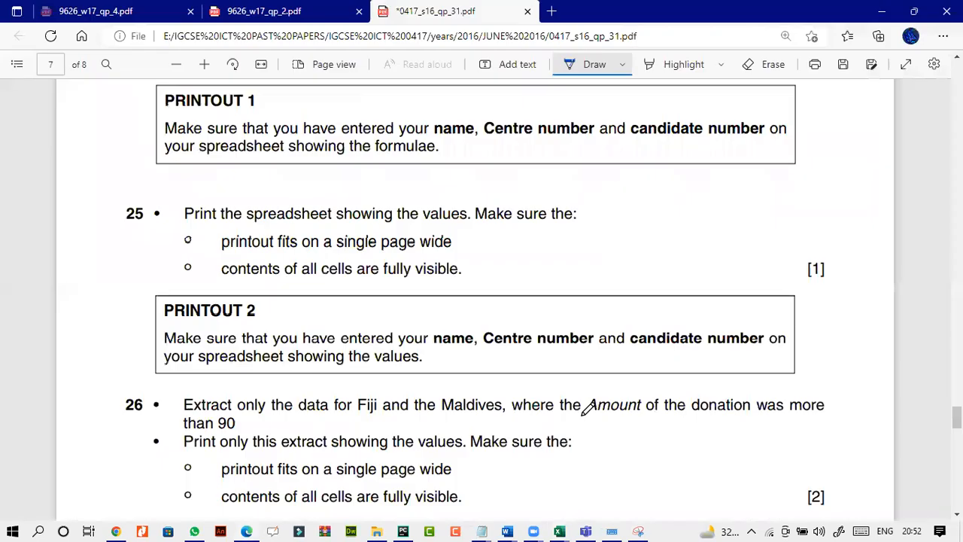
drag(644, 259, 727, 239)
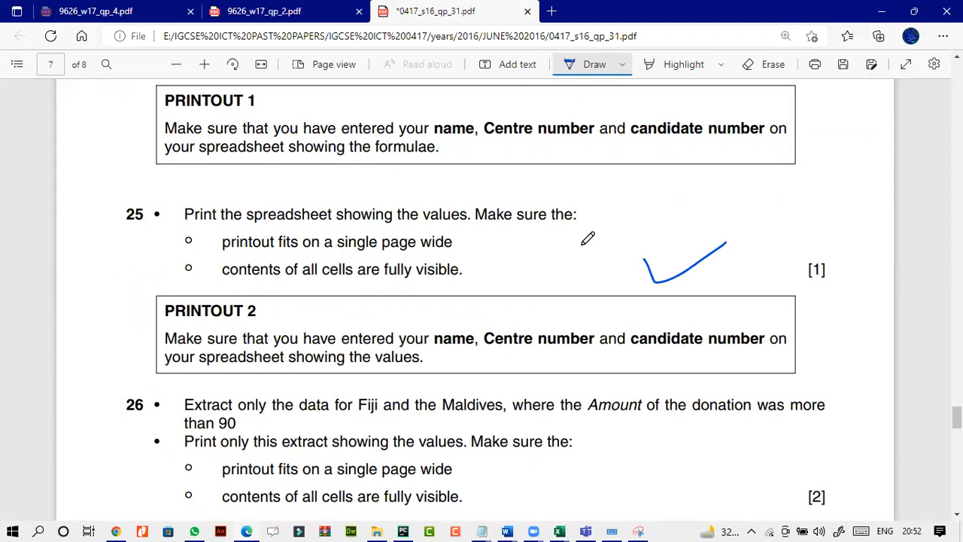
scroll(588, 238, up, 3)
scroll(585, 238, down, 1)
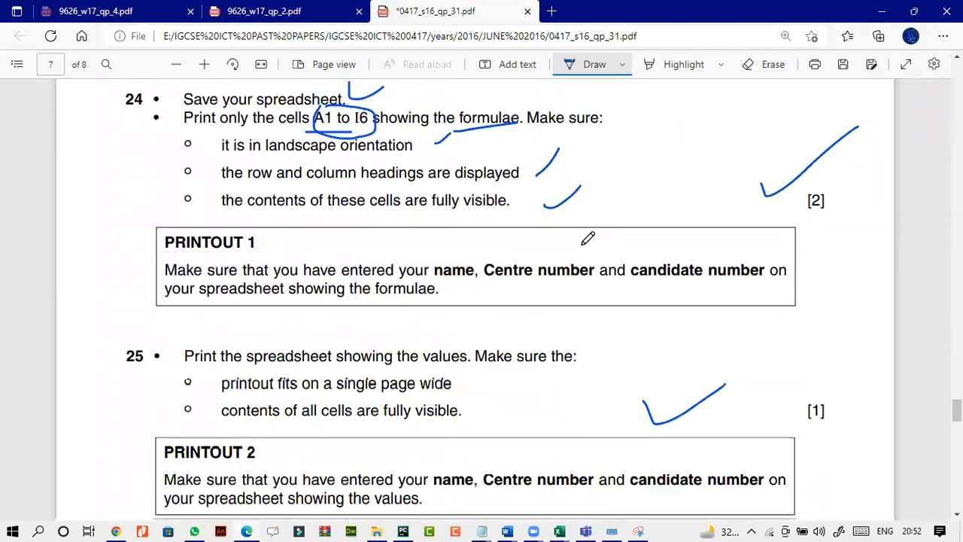
scroll(385, 301, up, 2)
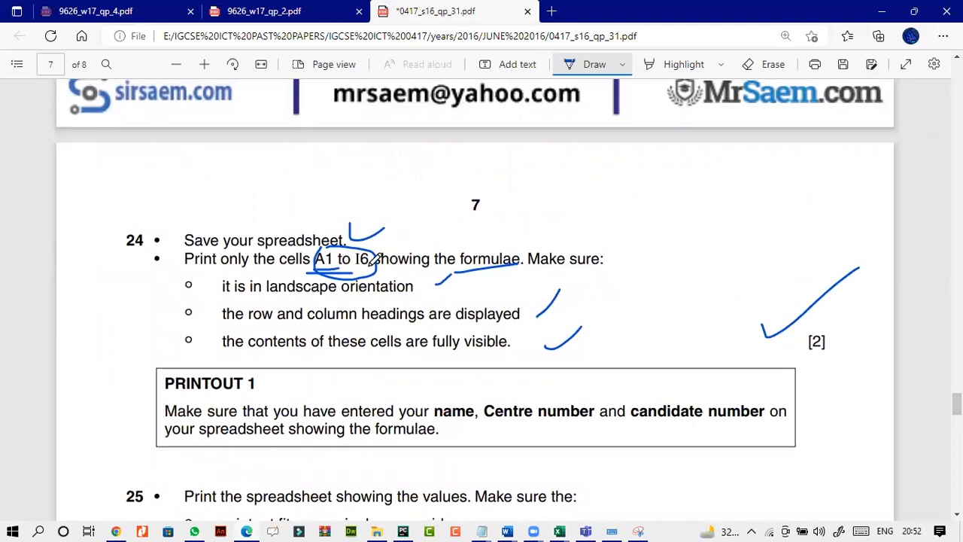
- Draw an arrow and a long line above question 24, view the worksheet in Excel, and return to the exam paper in Edge
drag(262, 181, 340, 178)
drag(377, 183, 705, 180)
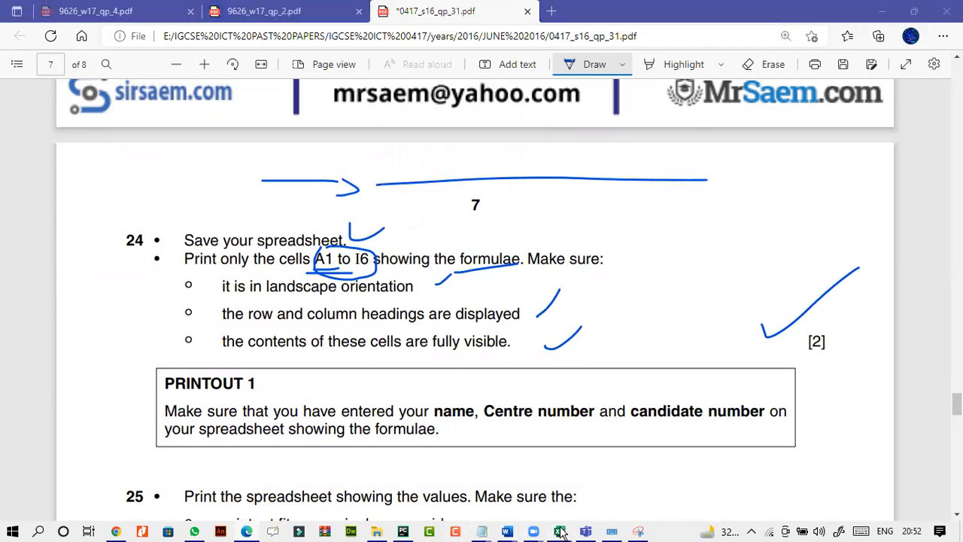
mouse_move(560, 532)
click(661, 472)
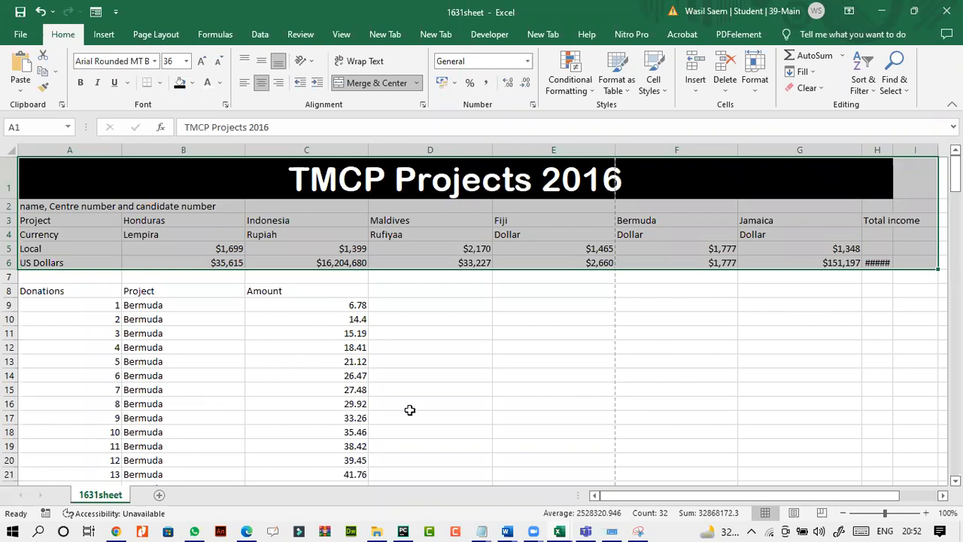
click(245, 532)
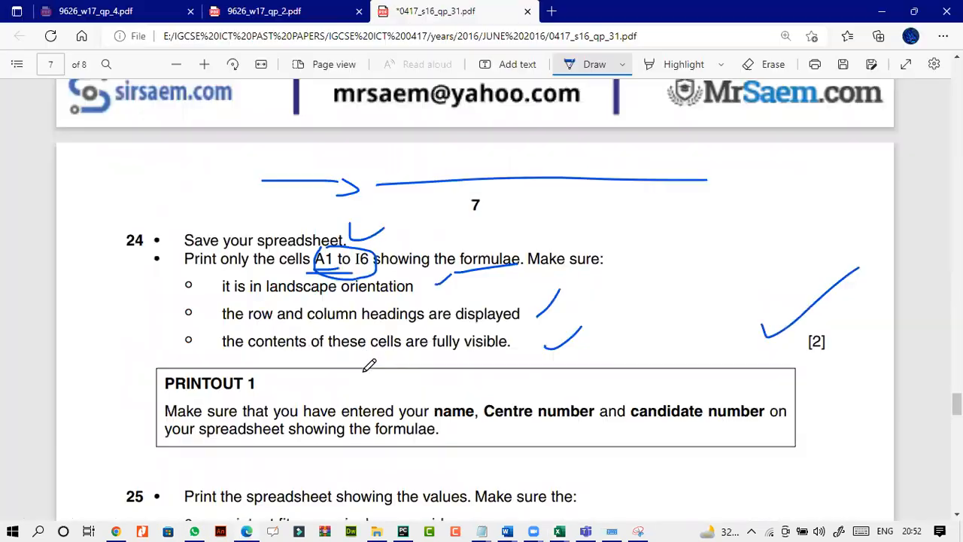
- Read question 26 in the exam paper for the extract criteria, comparing it with the Excel worksheet
scroll(370, 365, down, 2)
scroll(370, 365, down, 2)
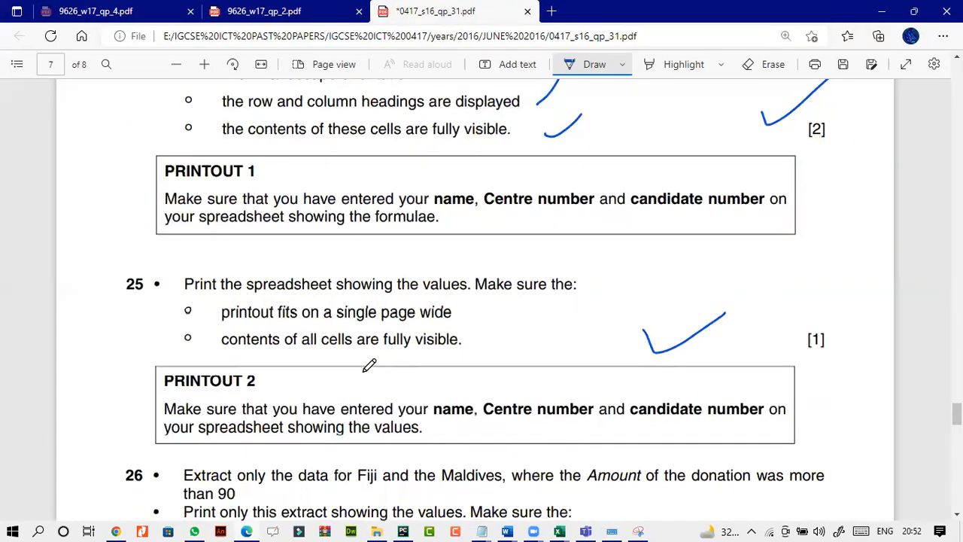
scroll(534, 301, down, 3)
scroll(538, 300, down, 1)
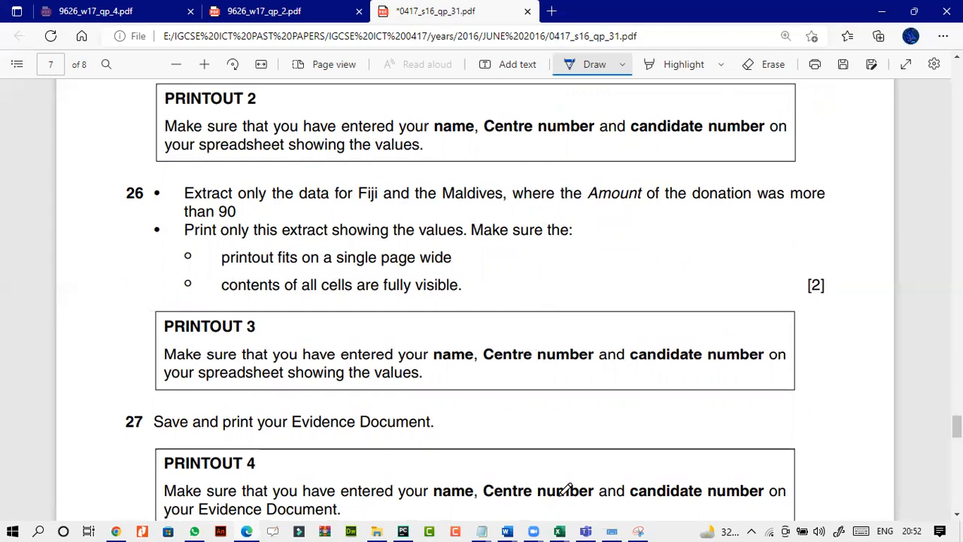
click(559, 532)
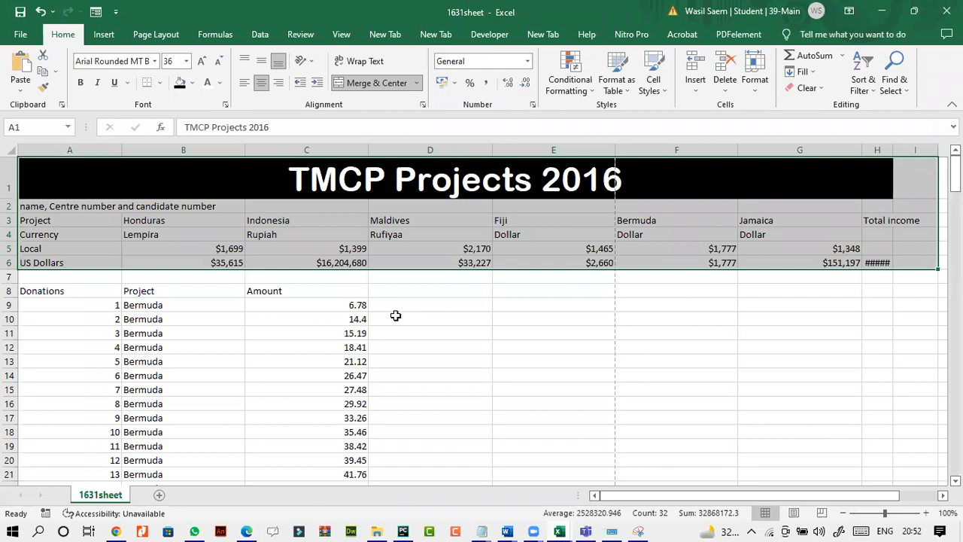
click(247, 531)
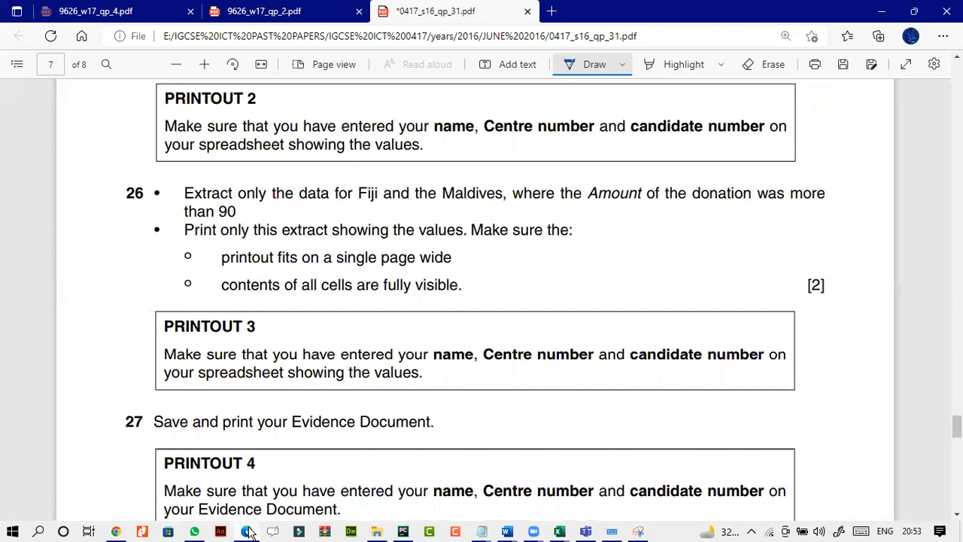
click(249, 531)
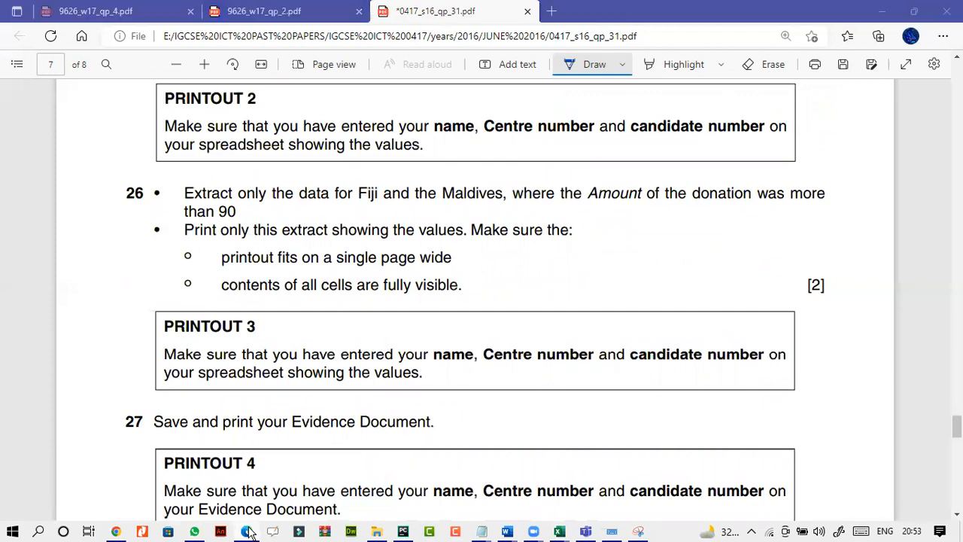
- Switch to the Excel workbook and turn on filtering for the donation headings in row 8
click(205, 324)
click(10, 291)
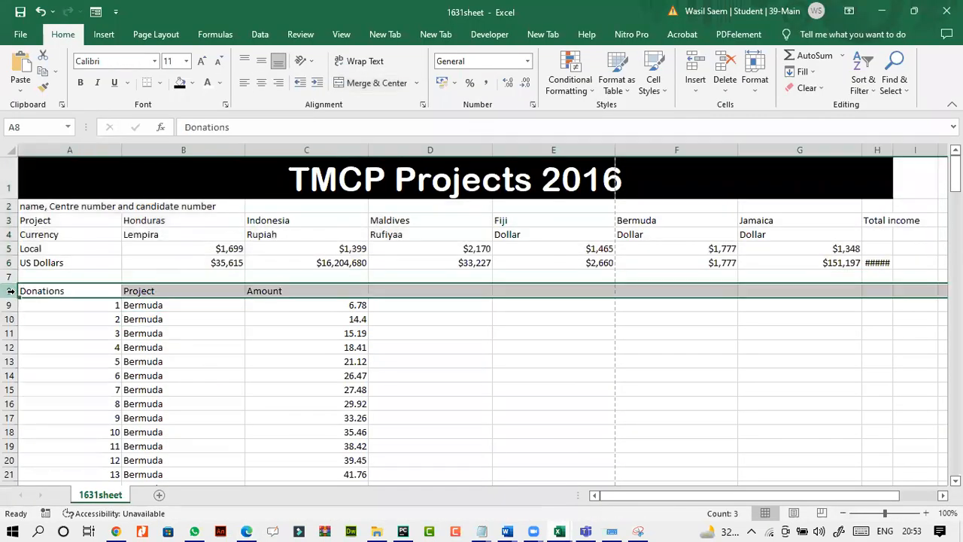
click(861, 88)
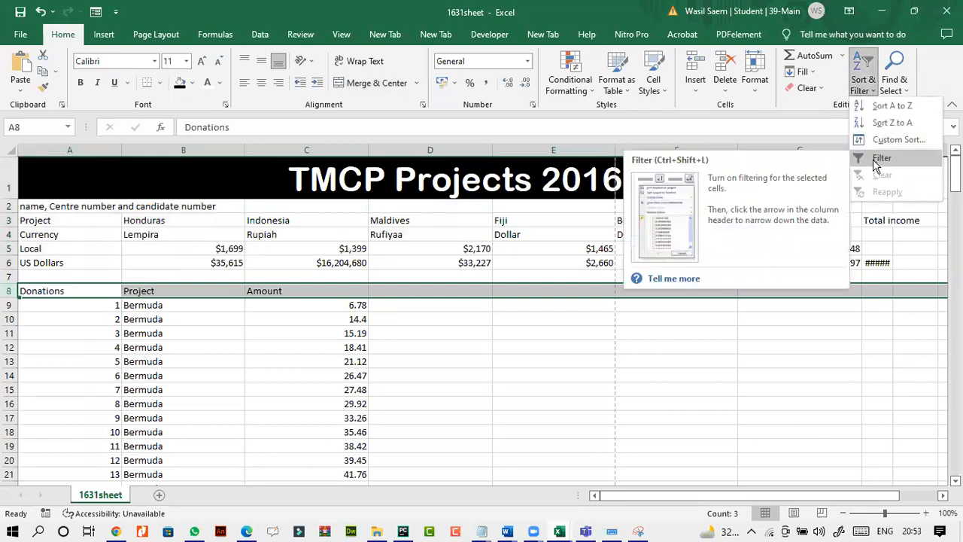
click(880, 160)
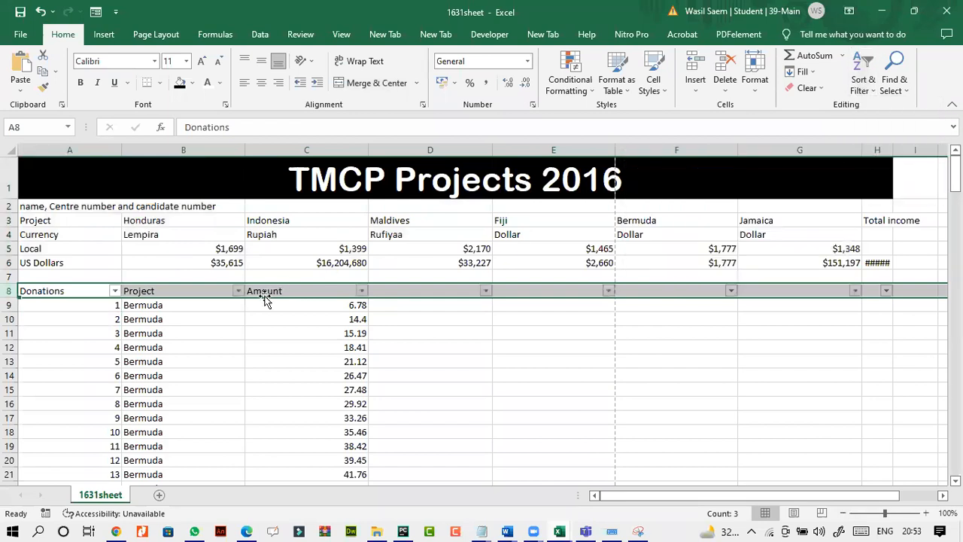
- Recheck question 26 in Edge, filter the Project column in Excel to only Fiji and Maldives, and look through the filtered rows
click(246, 531)
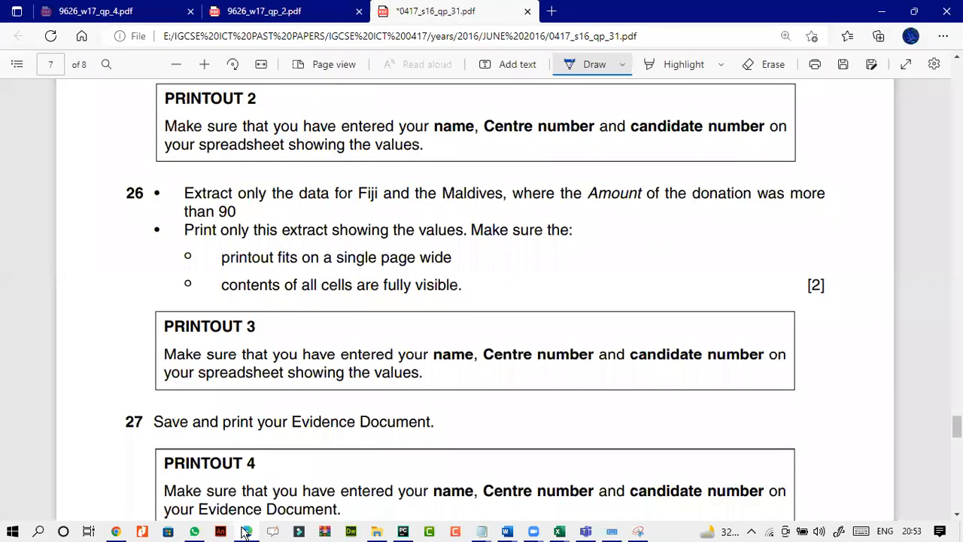
click(246, 531)
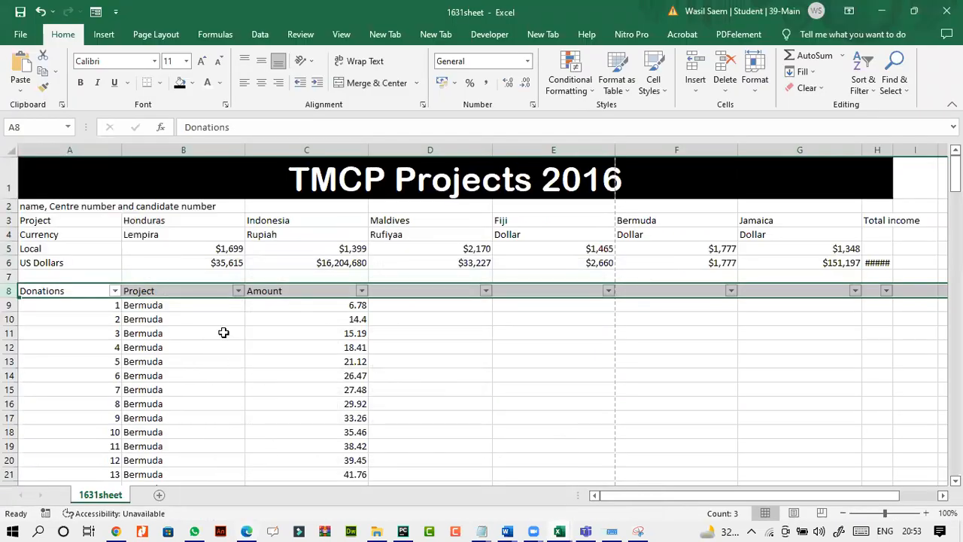
click(237, 291)
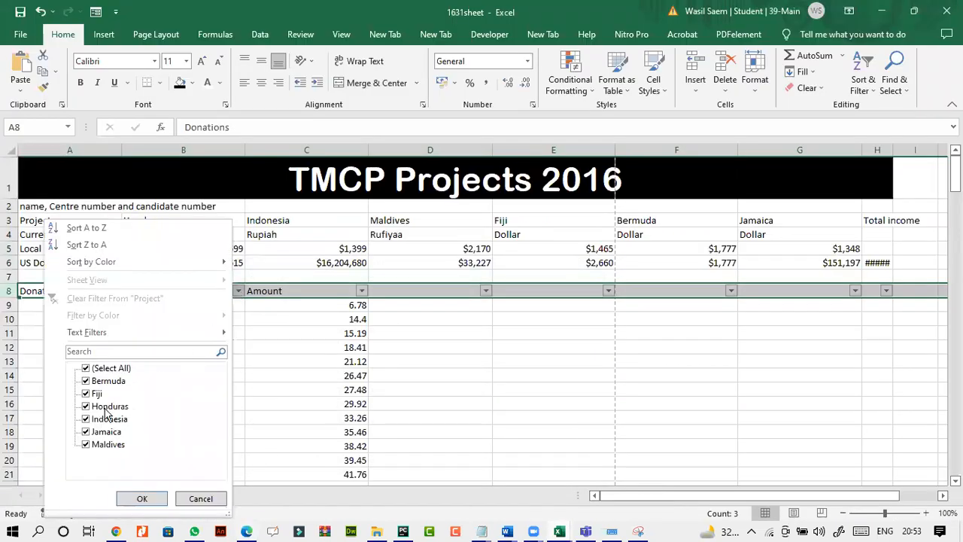
click(85, 432)
click(86, 419)
click(86, 407)
click(86, 381)
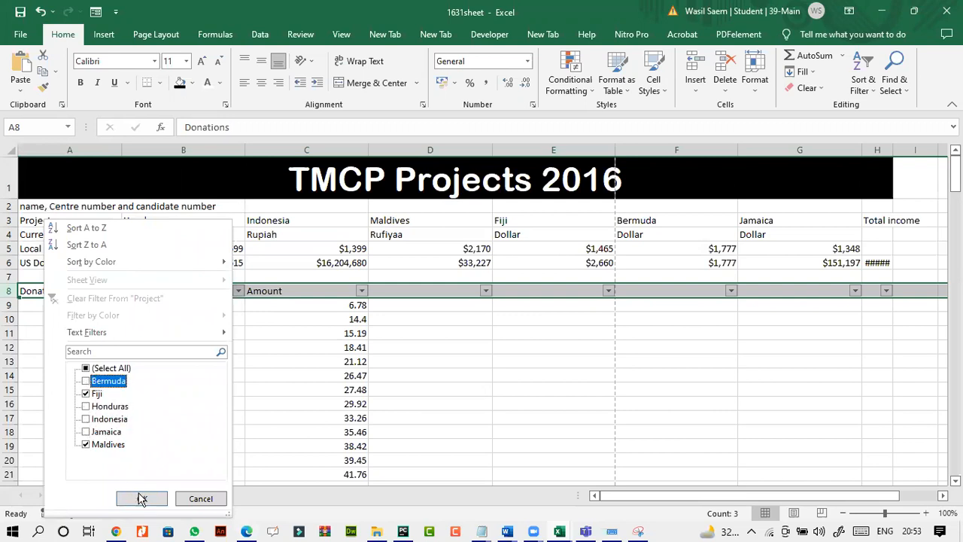
click(142, 498)
scroll(296, 399, down, 10)
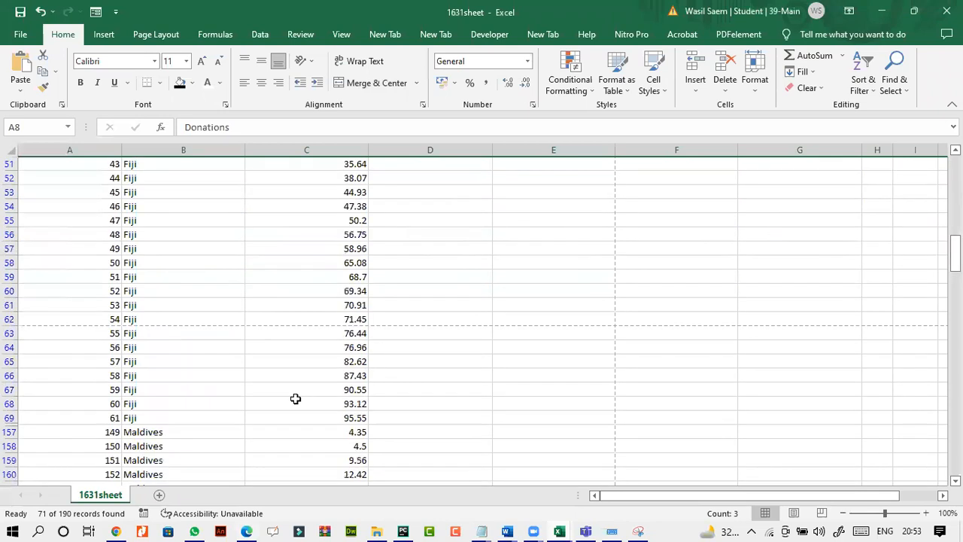
scroll(295, 399, up, 8)
scroll(295, 399, up, 2)
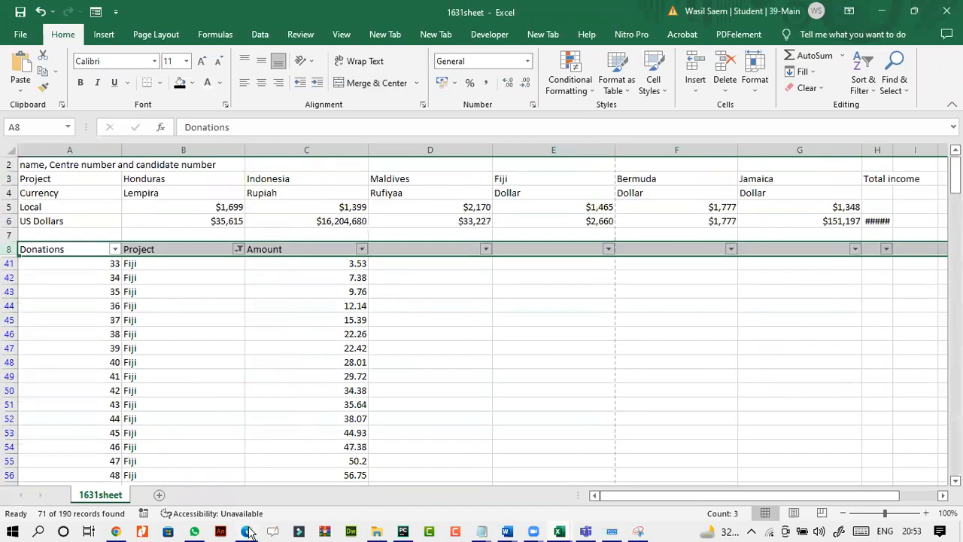
- Check the amount criterion of question 26 in Edge, return to Excel, and open the number filter options for the Amount column
click(247, 531)
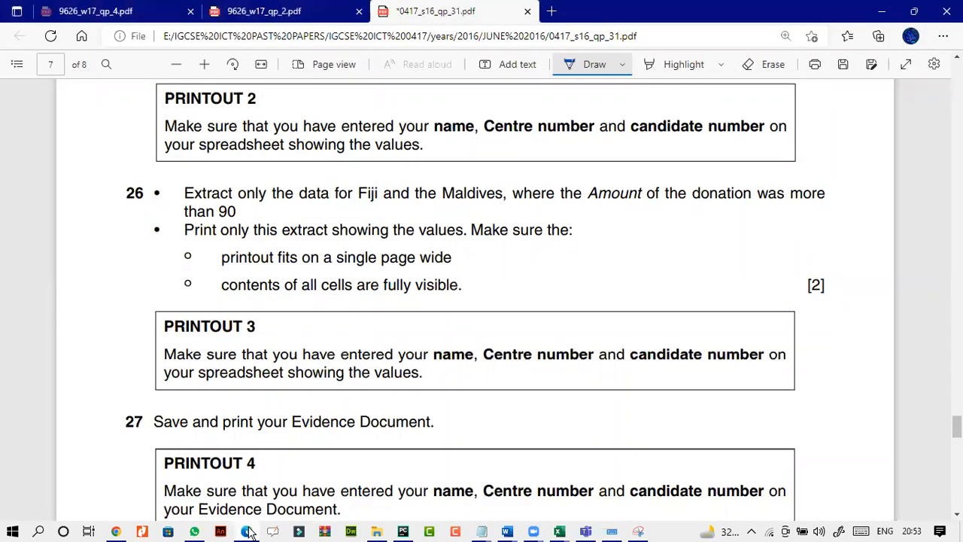
click(248, 531)
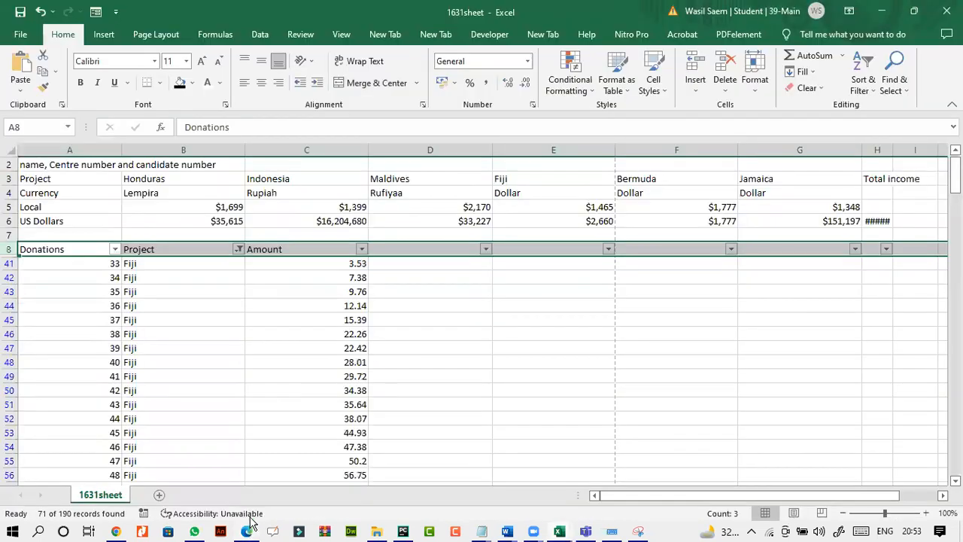
click(362, 249)
mouse_move(315, 332)
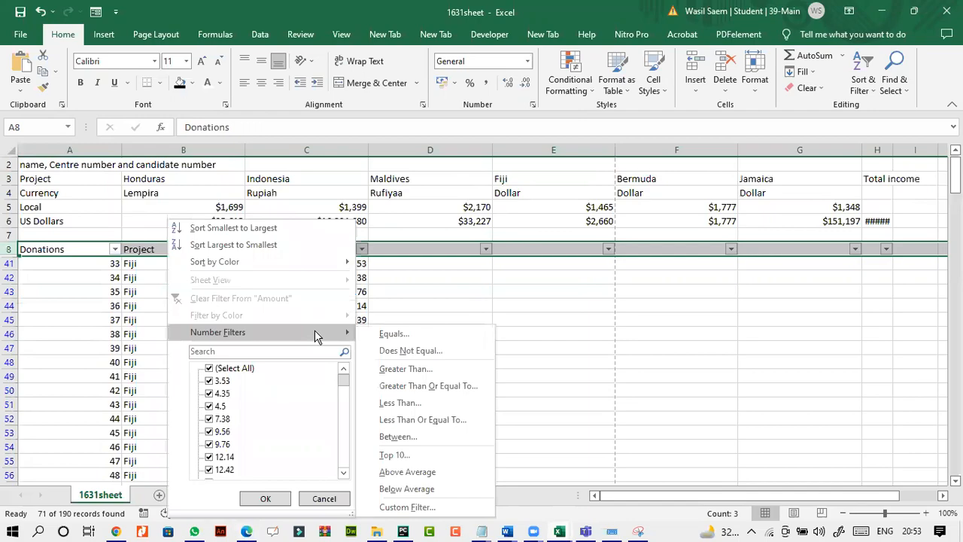